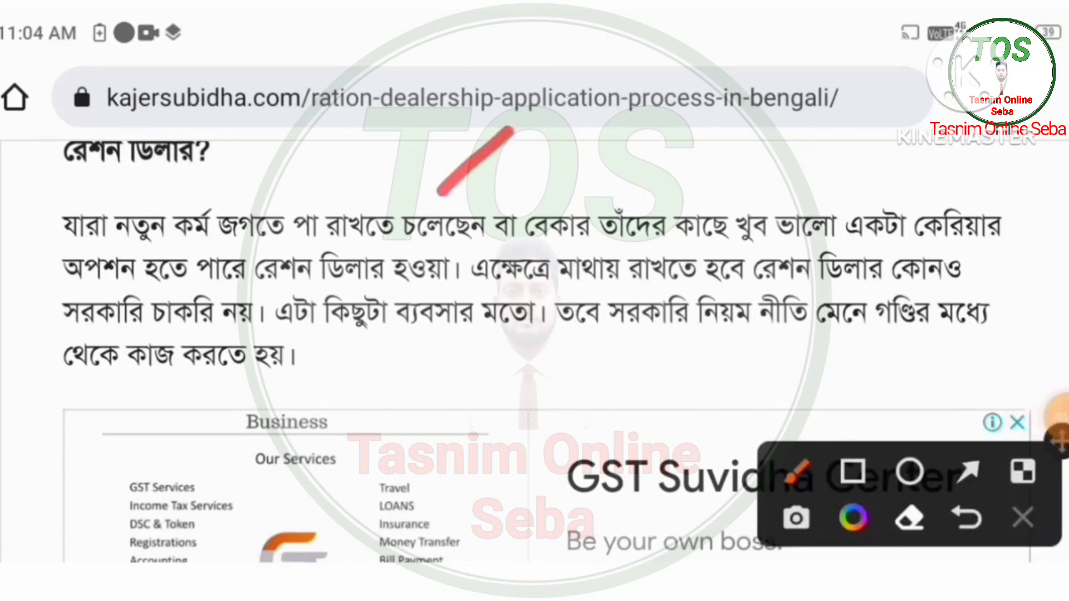
- Mark the career paragraph, including তাঁদের and the government-rules phrase, then clear the marks
left_click_drag(859, 202, 918, 165)
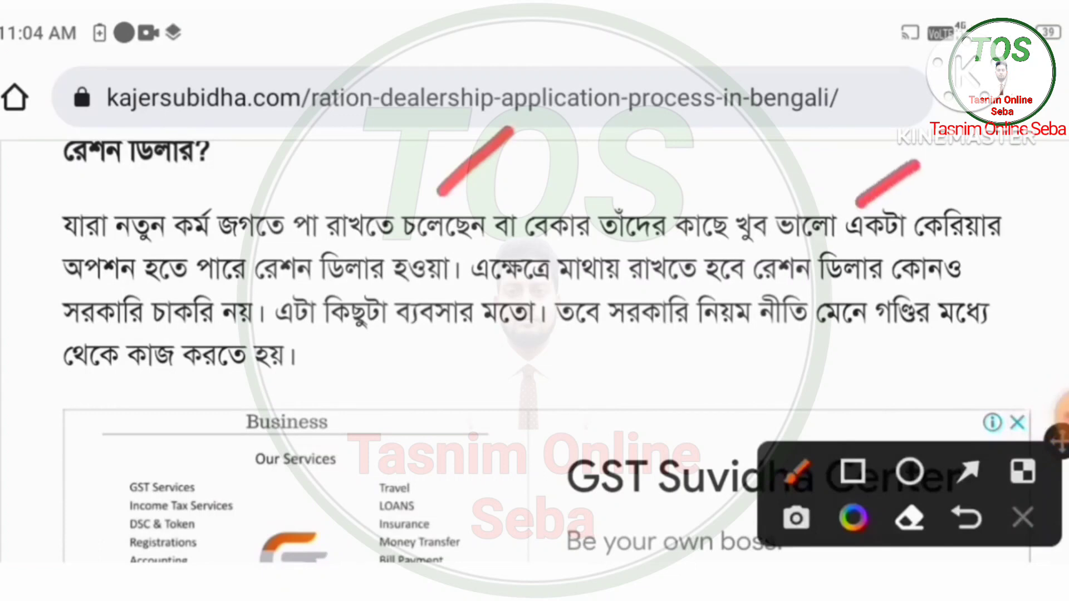
left_click_drag(244, 254, 347, 163)
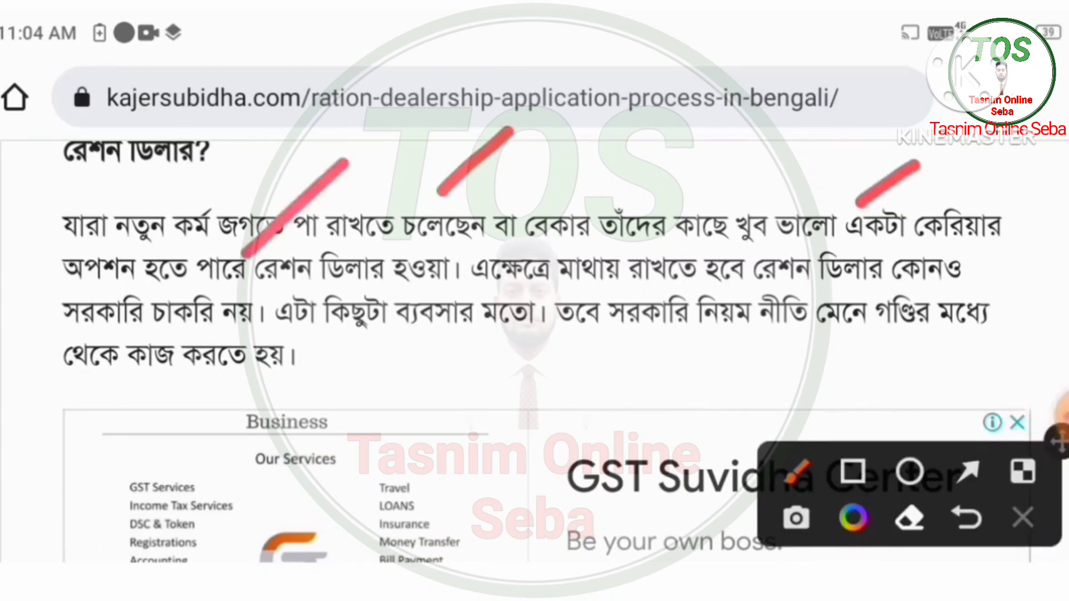
left_click_drag(610, 241, 681, 196)
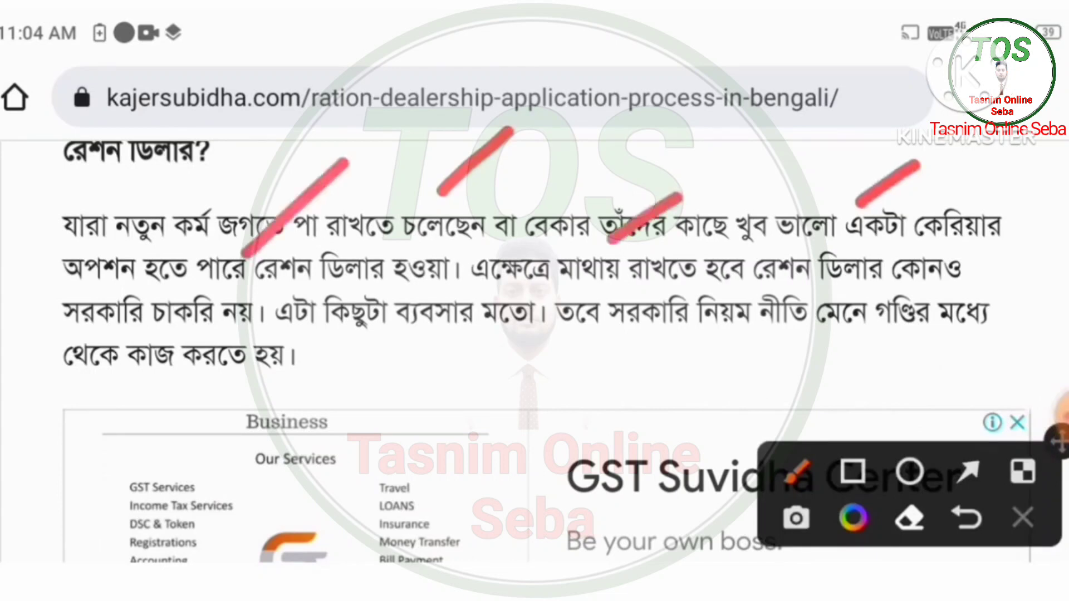
mouse_move(484, 354)
left_mouse_down()
mouse_move(593, 341)
mouse_move(772, 349)
left_mouse_up()
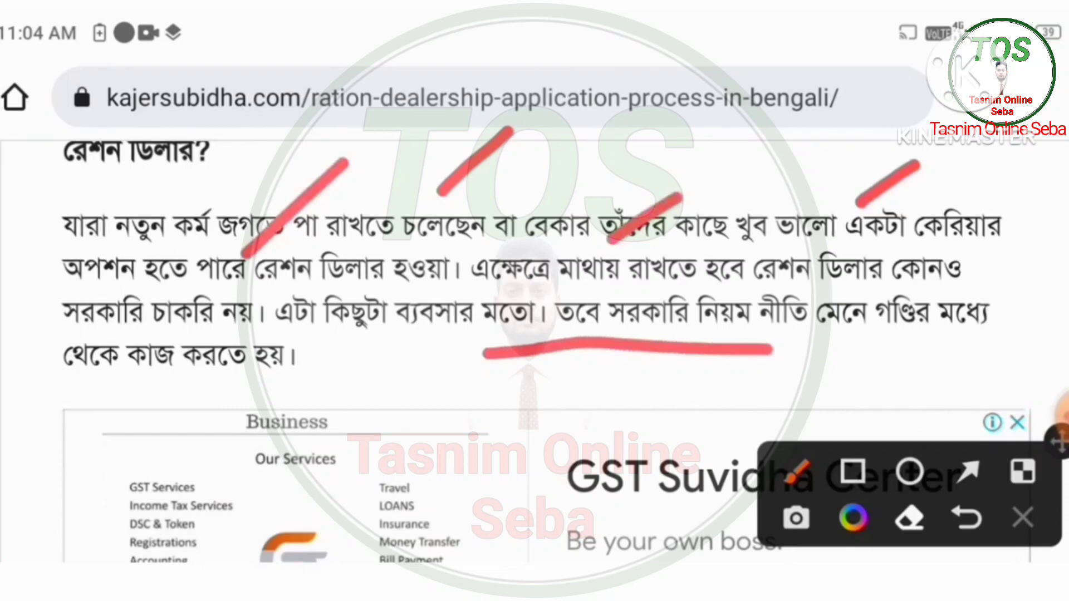
left_click(1023, 518)
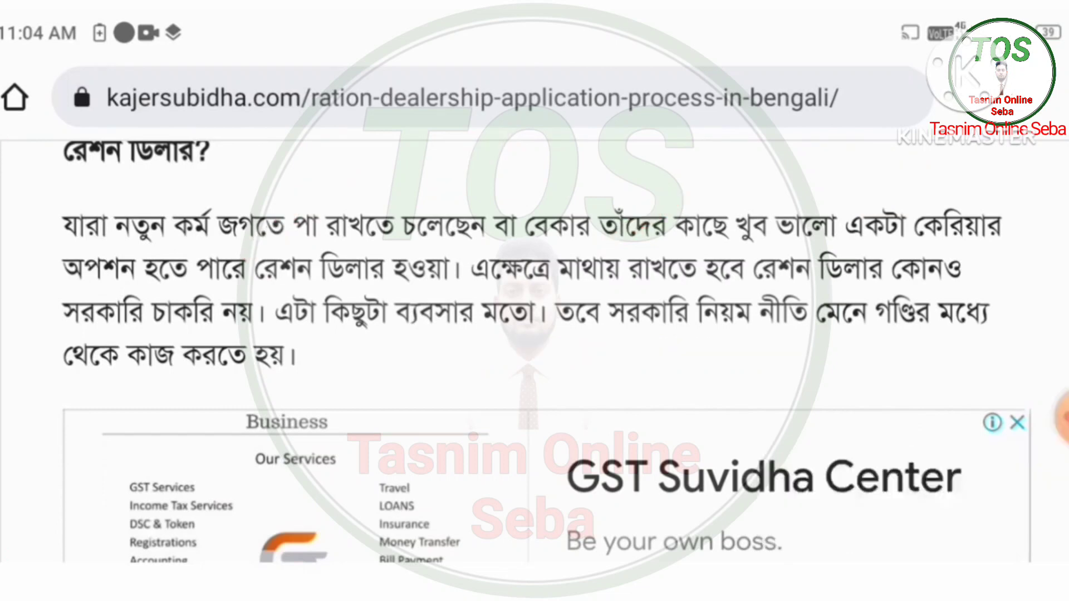
- Turn on the recorder's freehand drawing and mark below the page address
left_click(1062, 418)
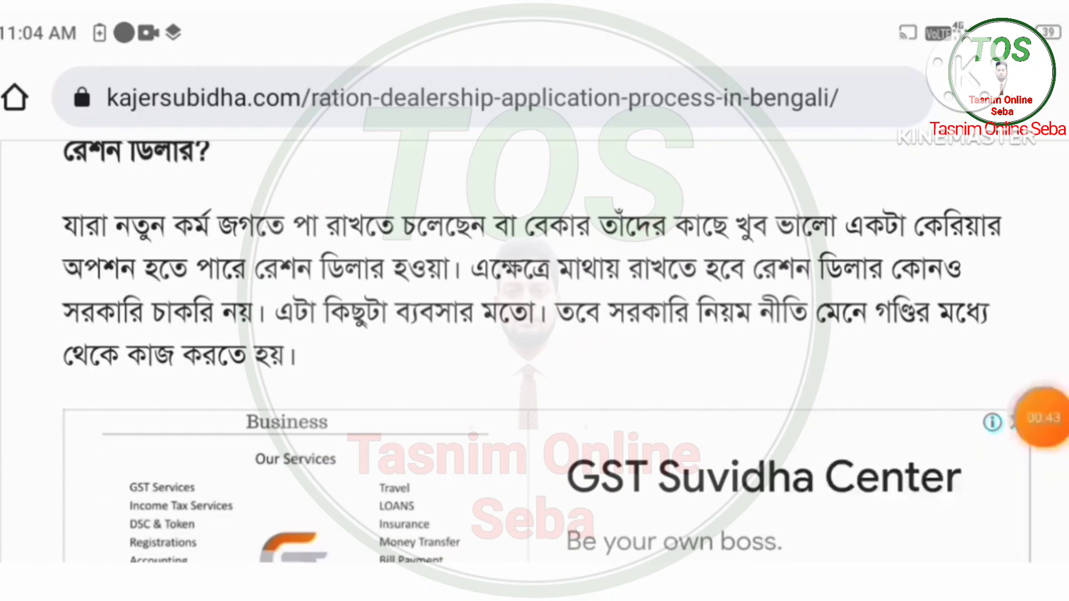
left_click(1042, 313)
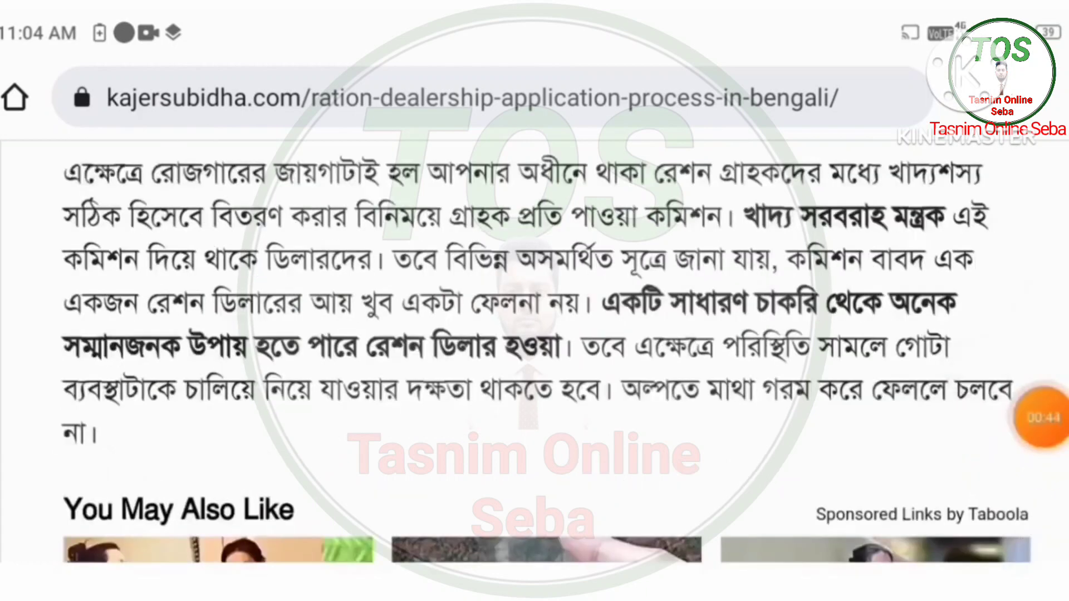
left_click(1042, 418)
left_click(1043, 467)
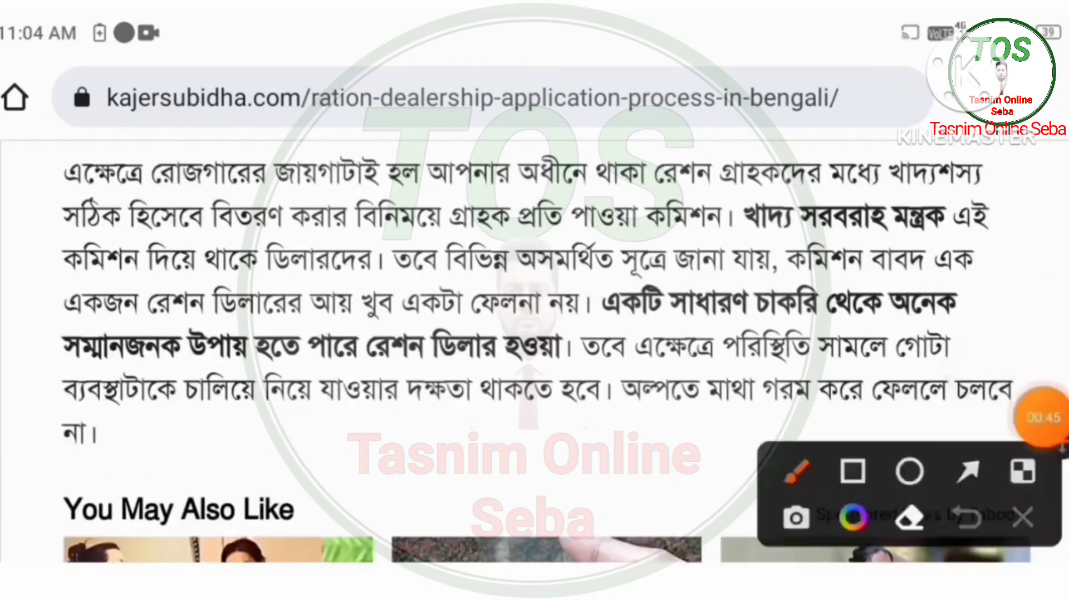
left_click_drag(359, 139, 387, 118)
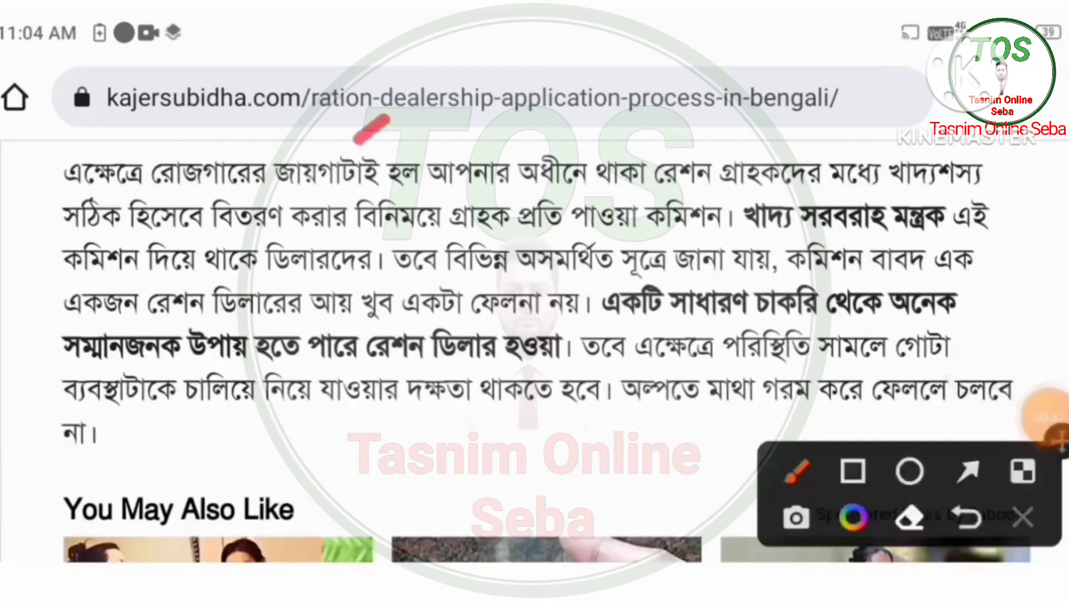
left_click(617, 130)
left_click_drag(617, 129, 631, 125)
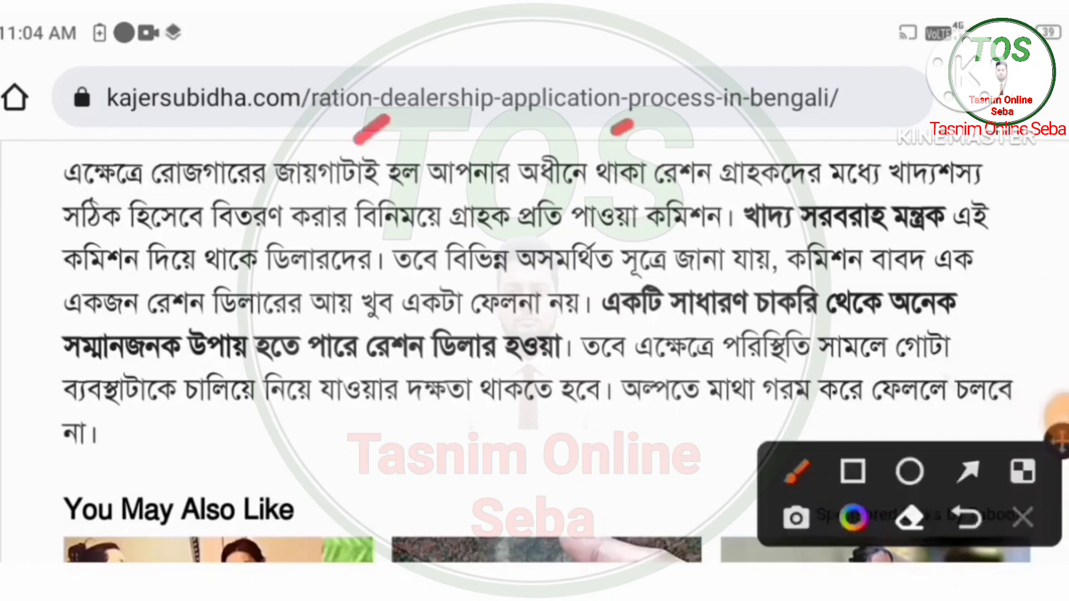
left_click_drag(873, 144, 924, 121)
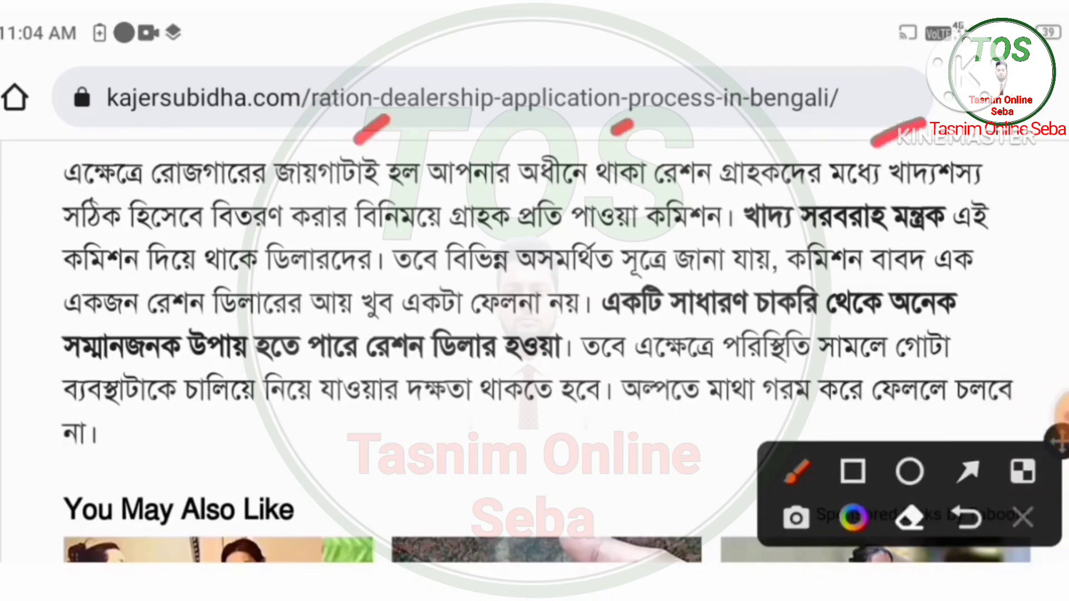
- Mark জায়গাটাই, গ্রাহকদের, বিনিময়ে and পাওয়া in the commission paragraph, then clear the marks
left_click_drag(333, 182, 357, 162)
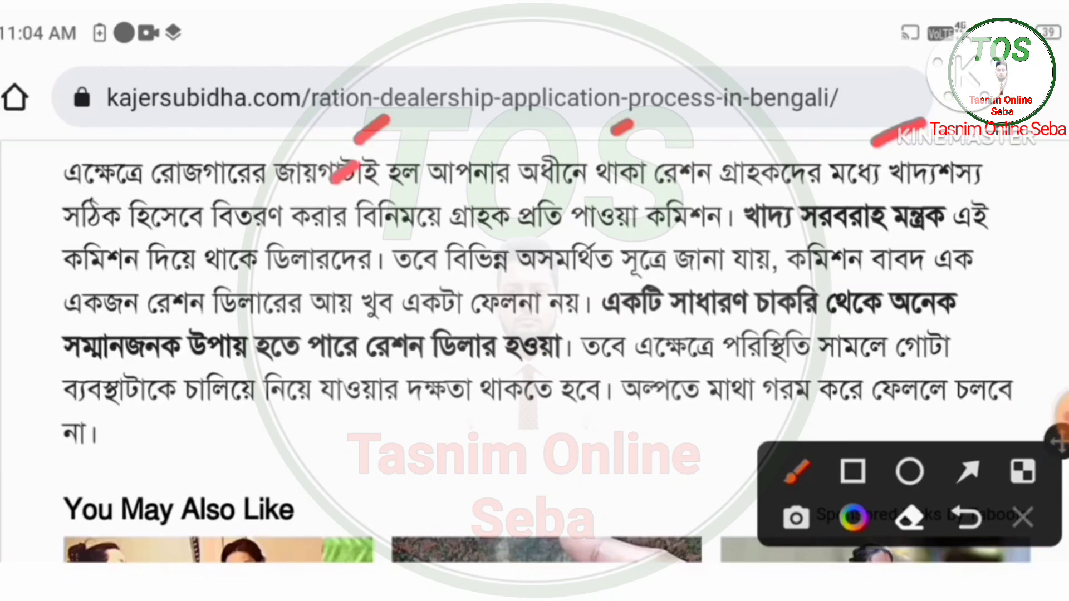
left_click_drag(708, 202, 743, 164)
left_click_drag(975, 240, 1068, 192)
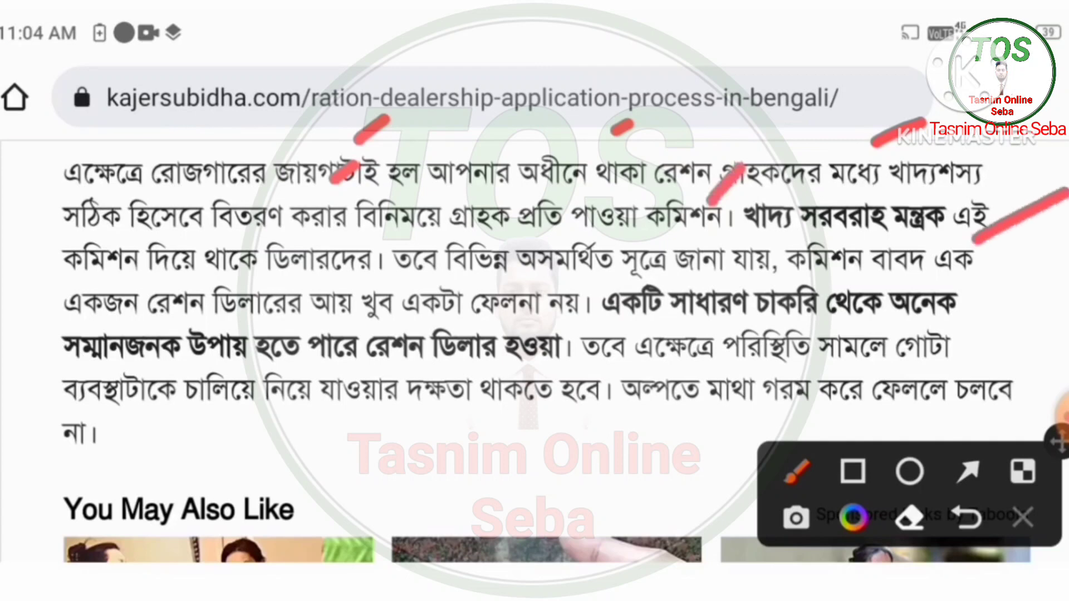
left_click_drag(369, 229, 393, 210)
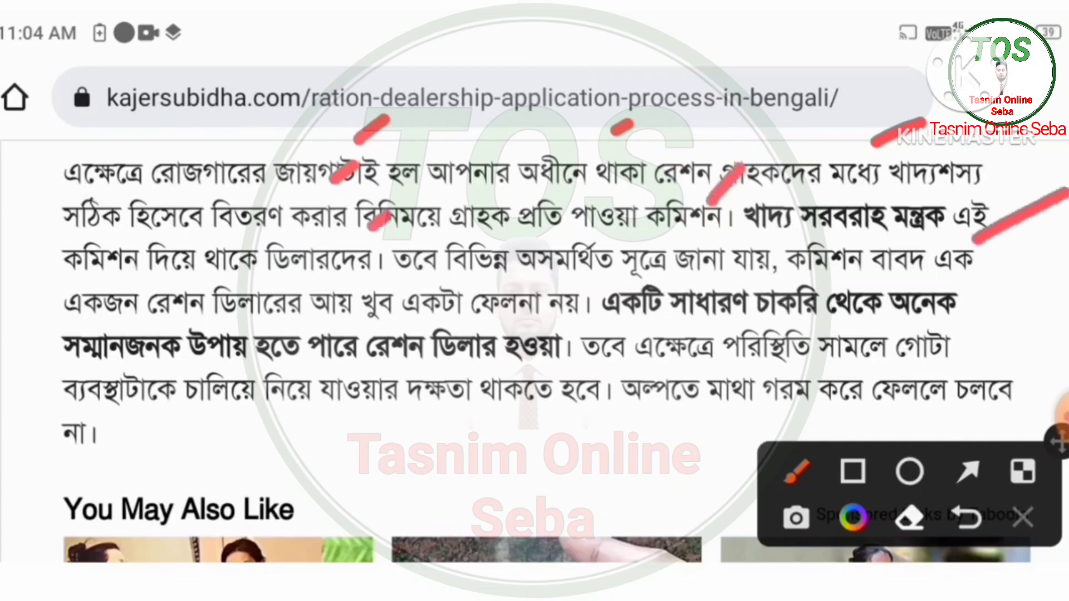
left_click_drag(560, 225, 613, 214)
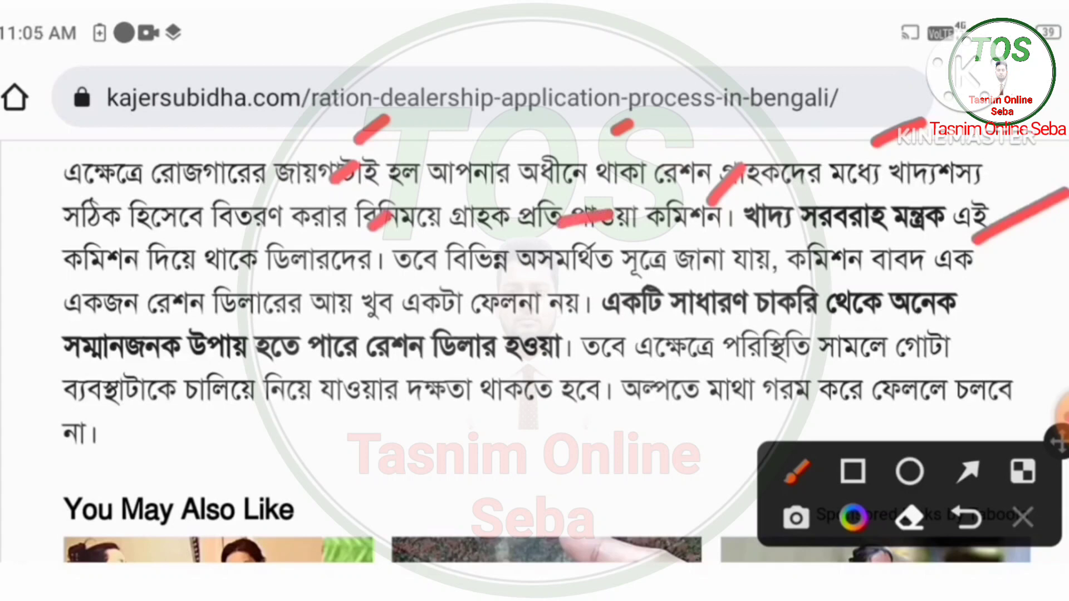
left_click(1023, 517)
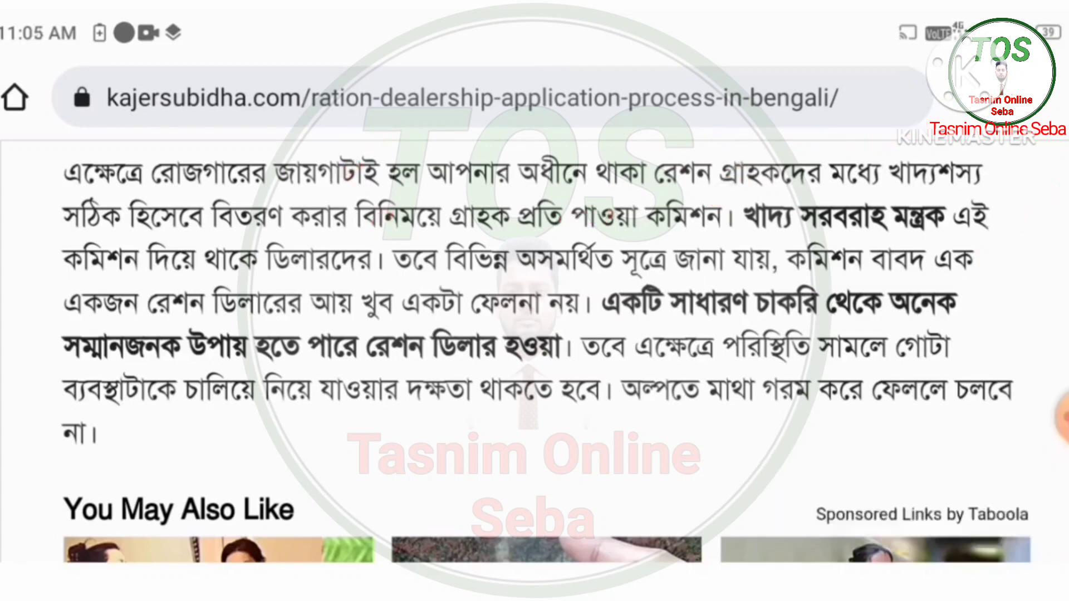
- Annotate the eligibility heading and requirement (1), including the word ডিলার, then clear the marks
scroll(535, 334, "down", 10)
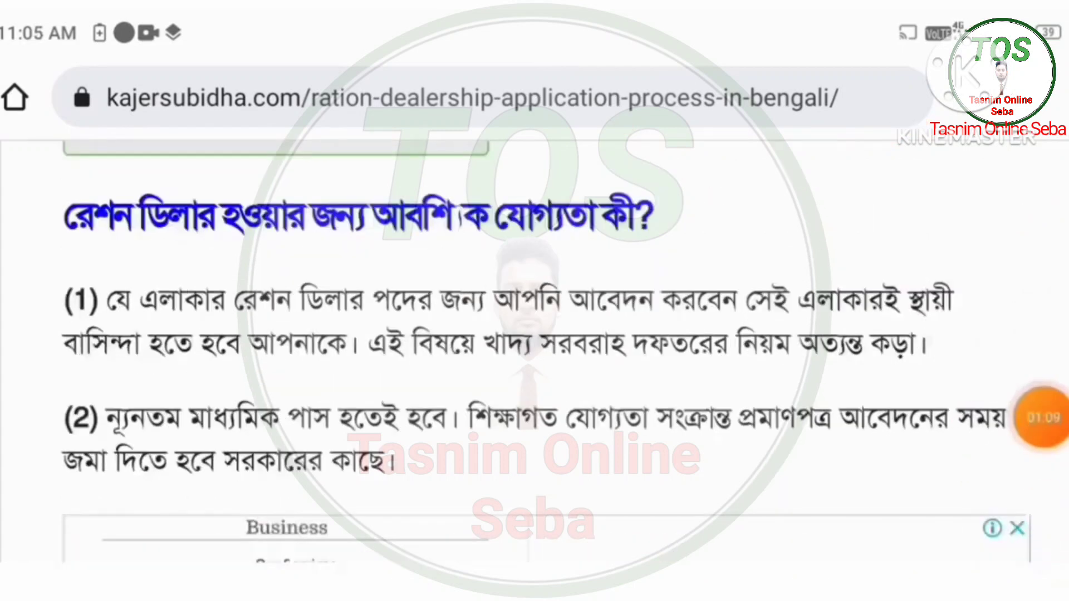
left_click(1042, 418)
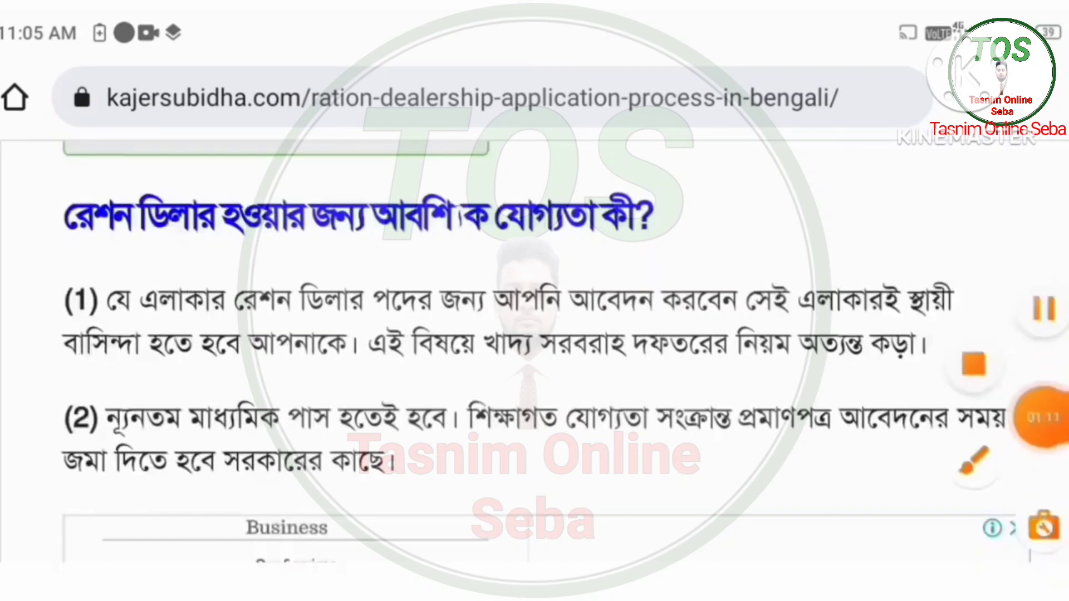
left_click_drag(671, 269, 798, 142)
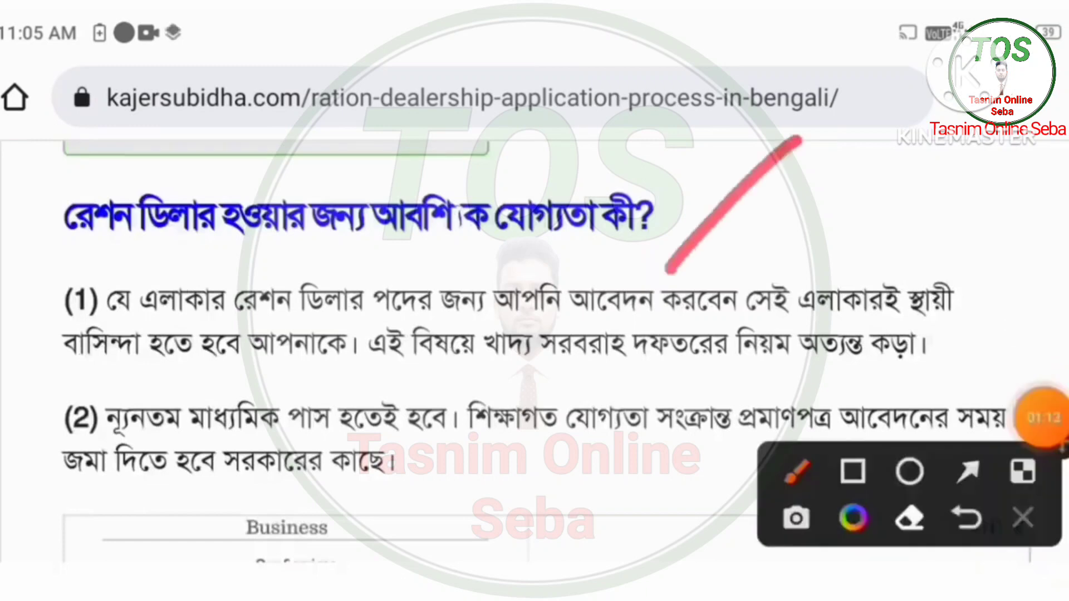
left_click_drag(309, 257, 336, 239)
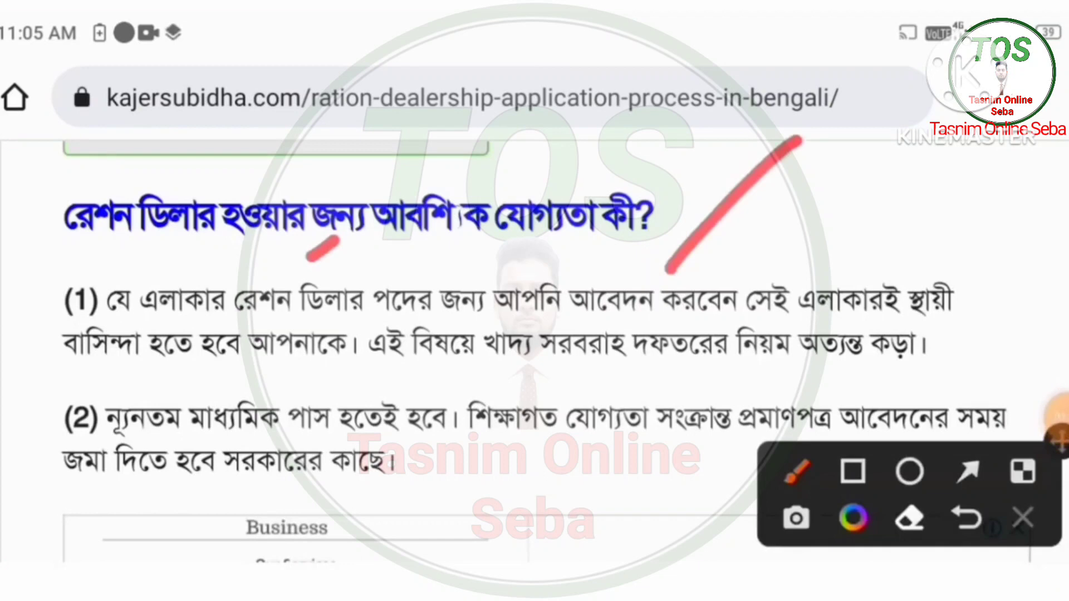
left_click_drag(576, 272, 589, 262)
left_click_drag(896, 274, 959, 237)
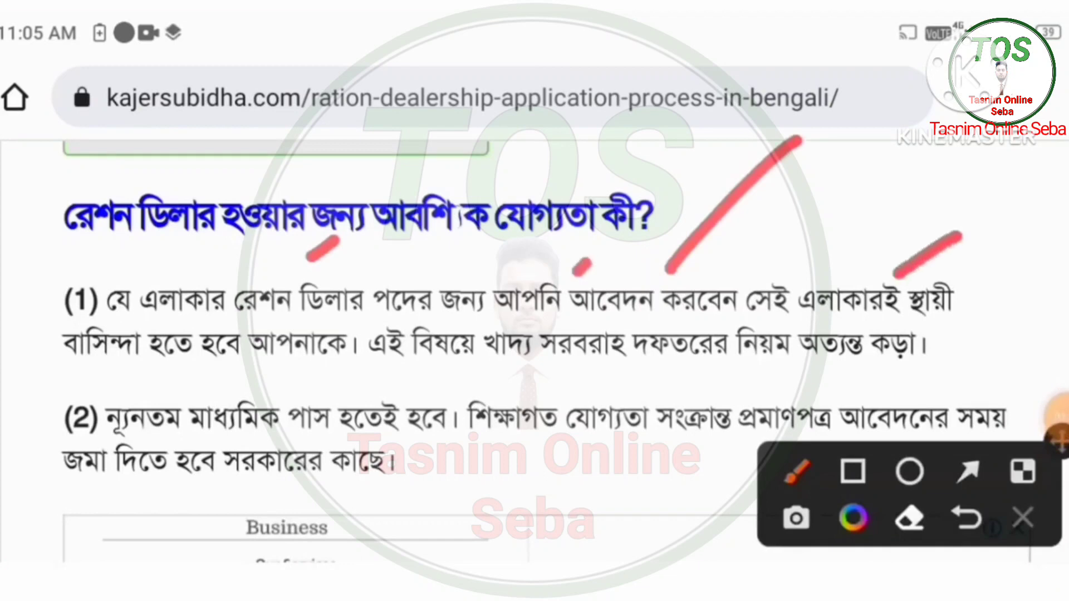
left_click_drag(323, 319, 344, 296)
mouse_move(524, 392)
left_mouse_down()
mouse_move(824, 392)
mouse_move(988, 368)
left_mouse_up()
left_click(966, 518)
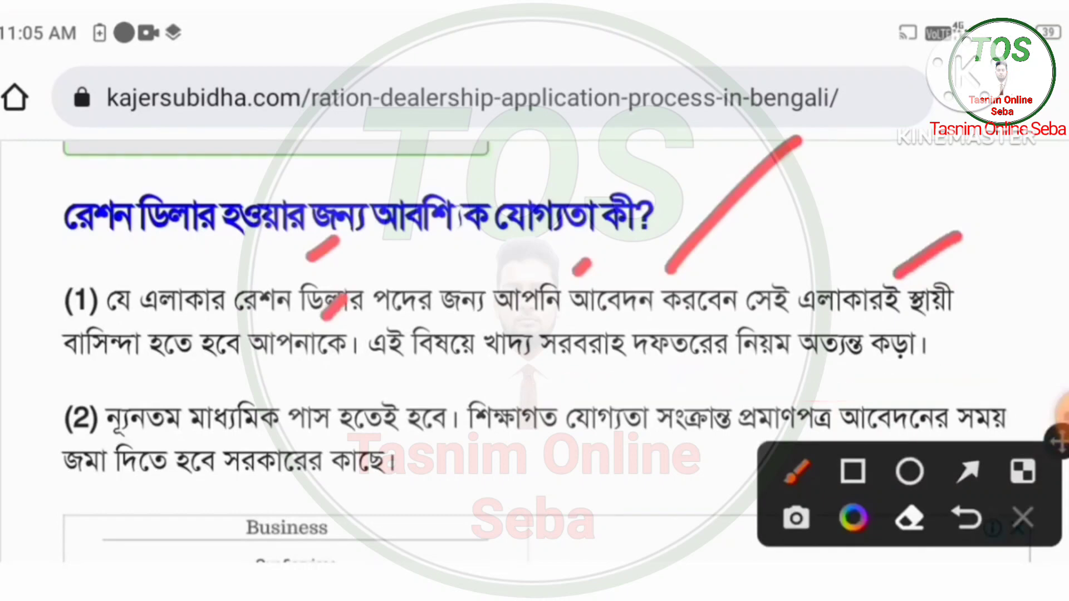
left_click(1023, 518)
- Underline requirement (2)'s certificate sentence and 'জমা দিতে হবে সরকারের কাছে', then clear the marks
scroll(535, 334, "down", 2)
scroll(535, 357, "down", 1)
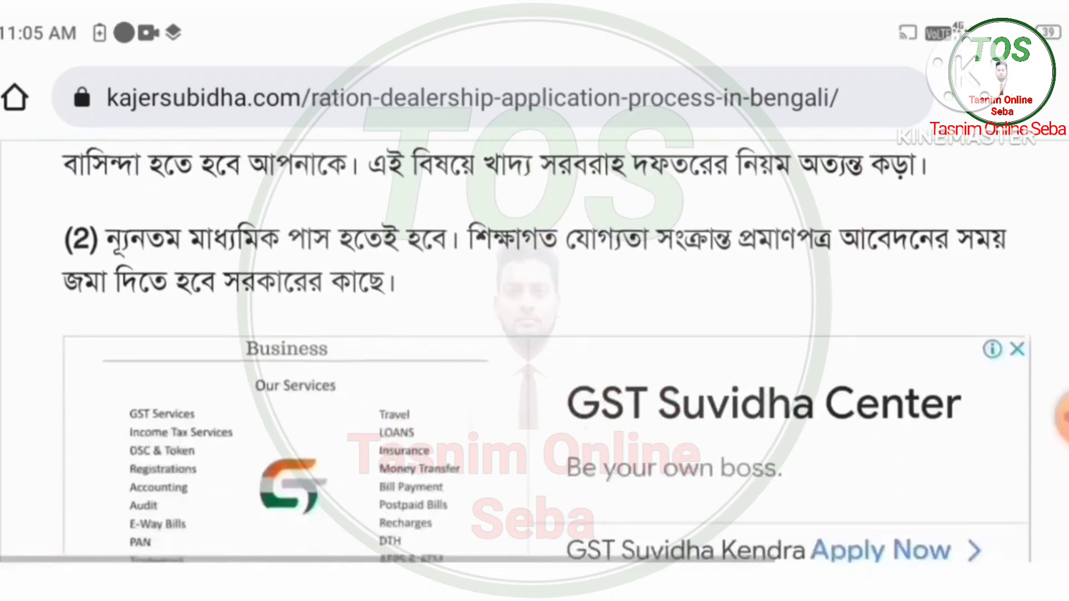
left_click(1044, 418)
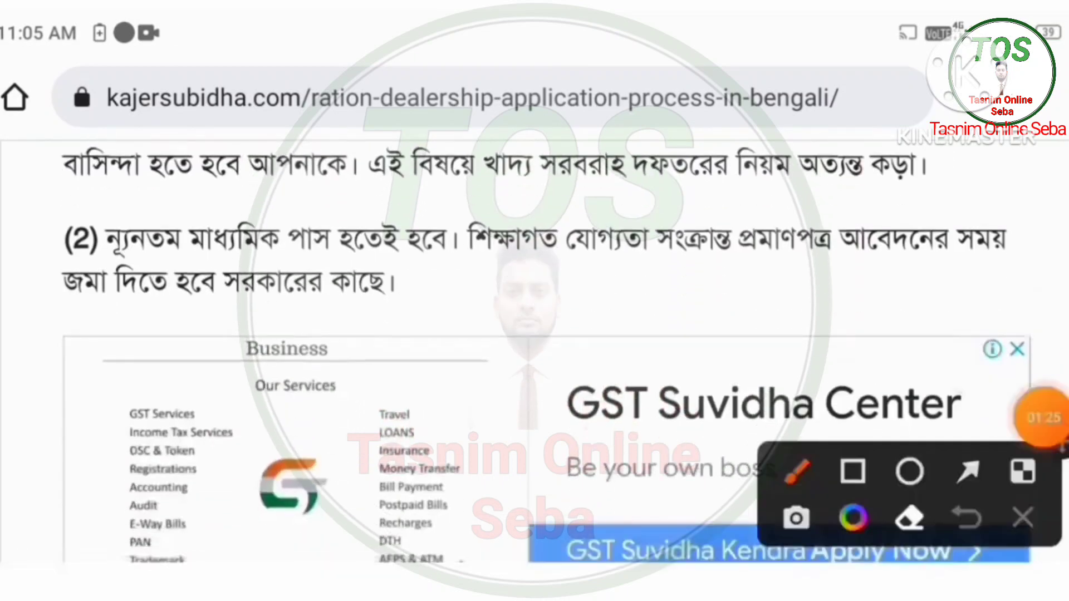
left_click_drag(329, 209, 415, 158)
left_click_drag(551, 289, 1028, 269)
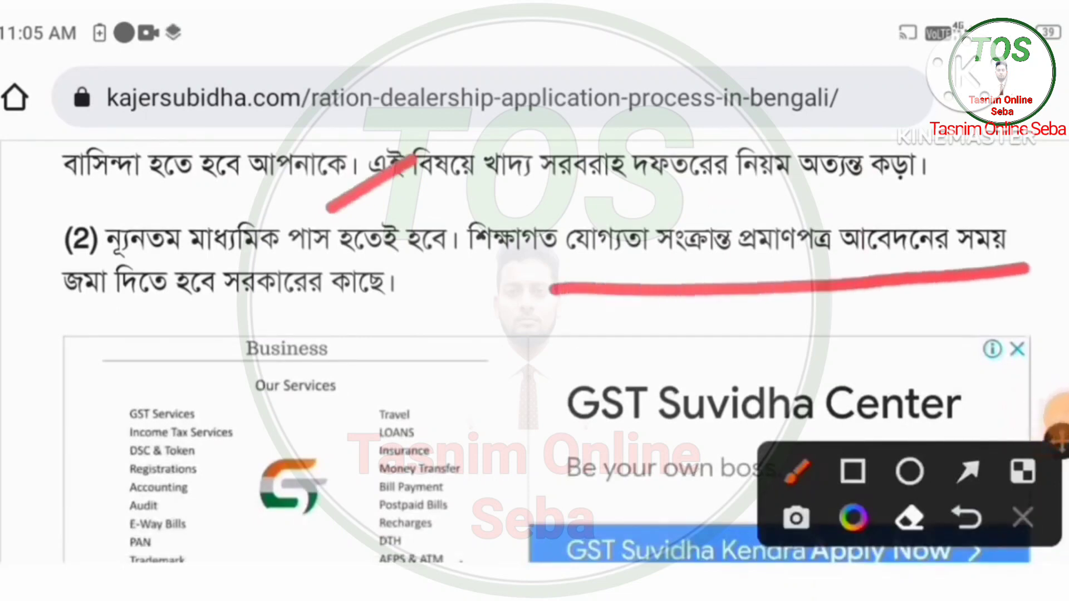
left_click_drag(126, 330, 423, 315)
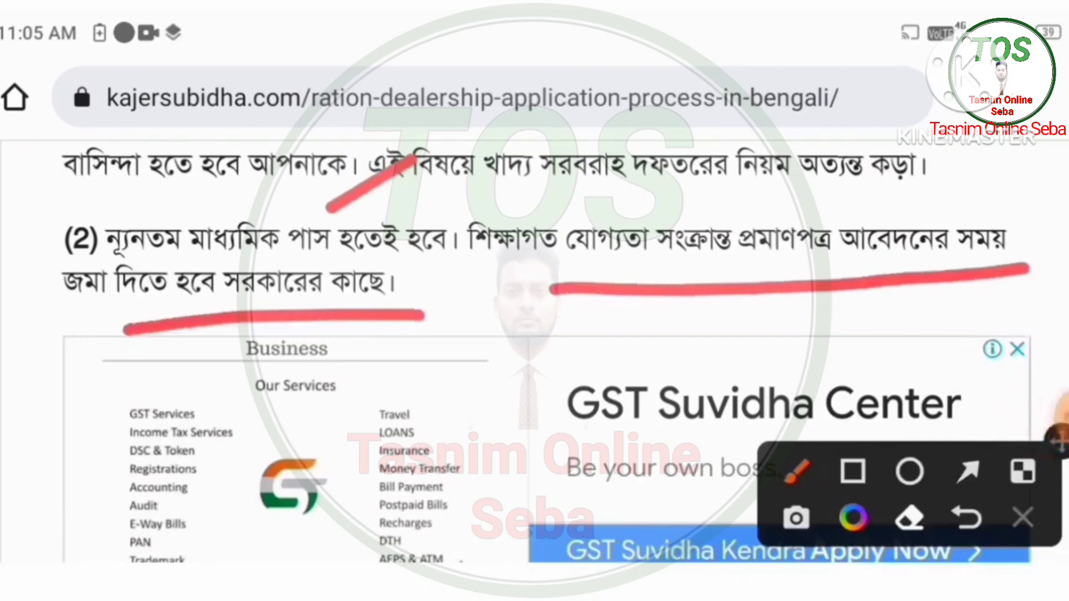
left_click(1023, 517)
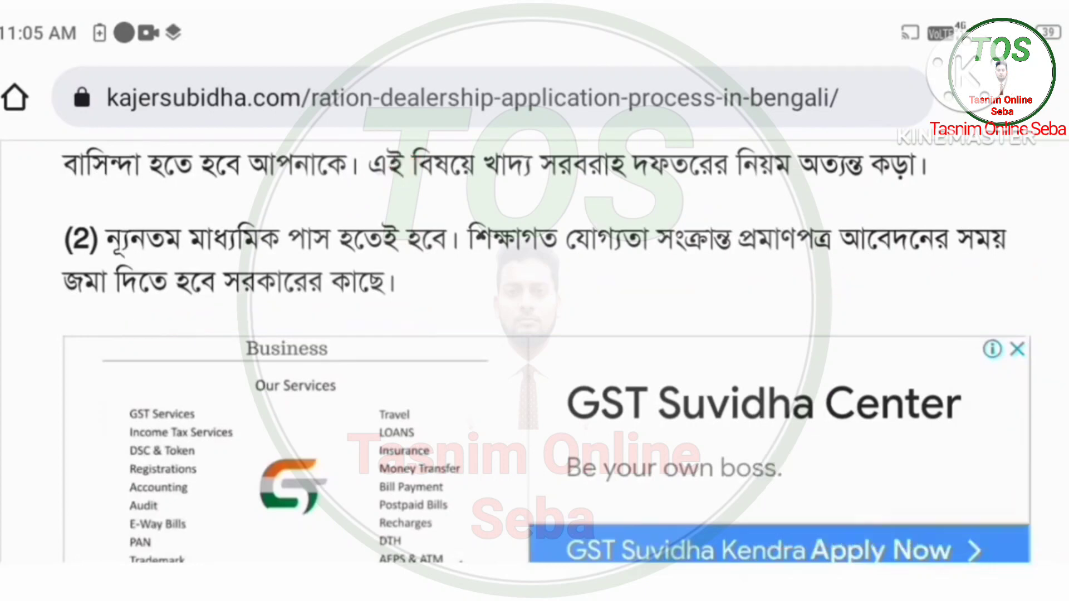
- Underline the 18–45 age requirement, then clear the drawing
scroll(535, 356, "down", 8)
left_click(1041, 418)
left_click(972, 451)
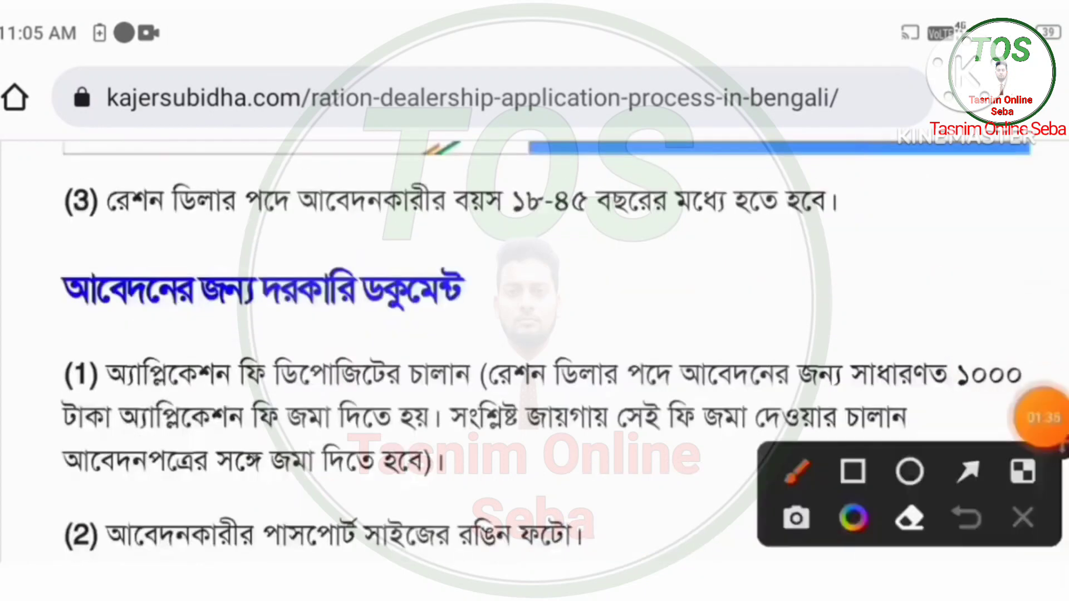
mouse_move(174, 238)
left_mouse_down()
mouse_move(620, 238)
mouse_move(914, 220)
left_mouse_up()
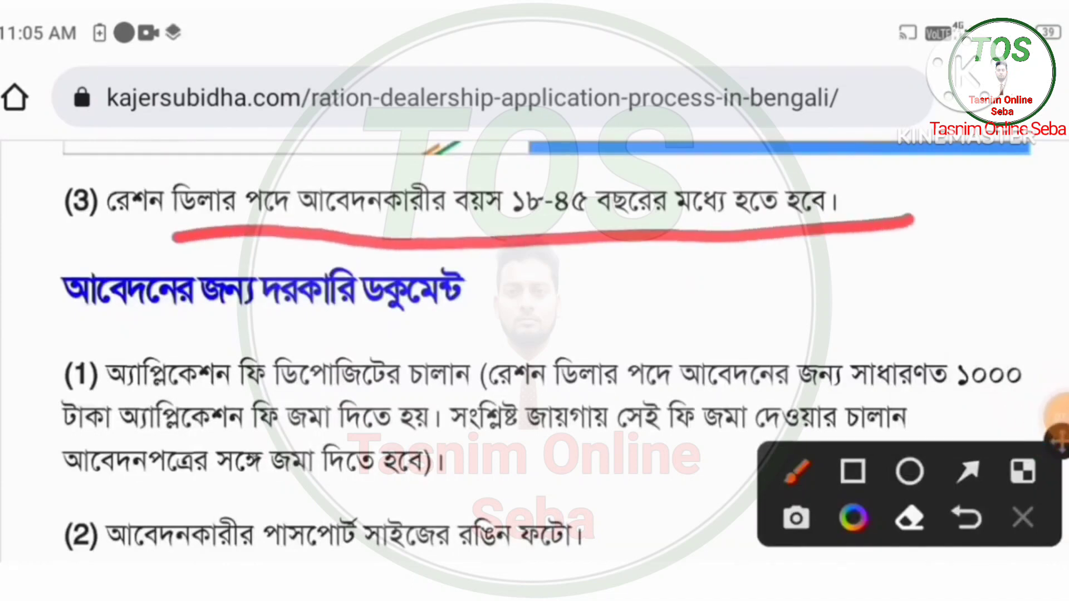
left_click(1023, 518)
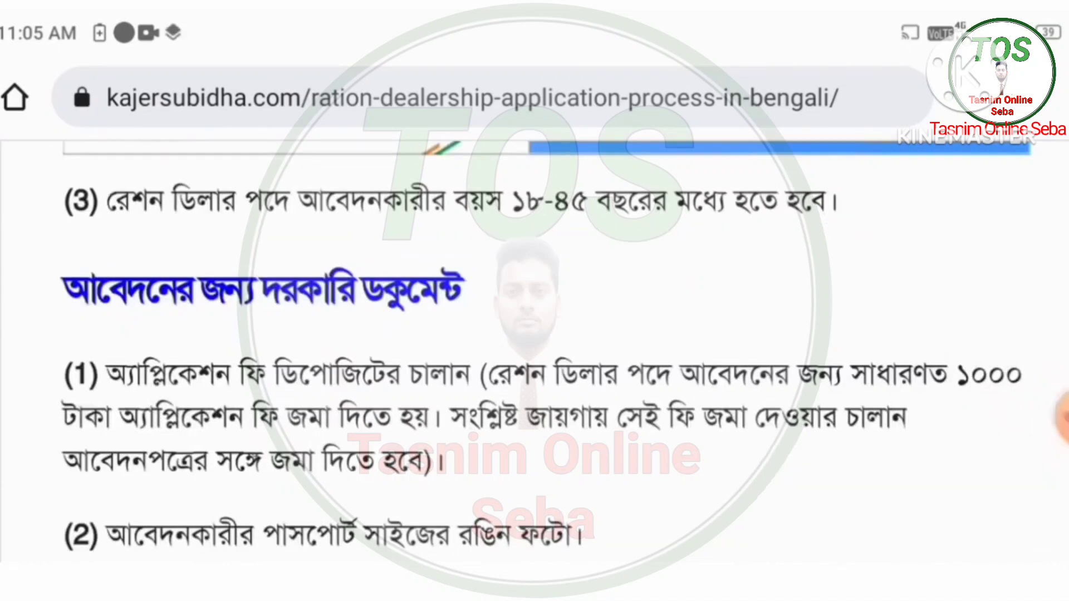
- Mark the required-documents heading and item (1)'s fee-deposit text, then clear the annotations
scroll(516, 351, "down", 3)
left_click(1061, 417)
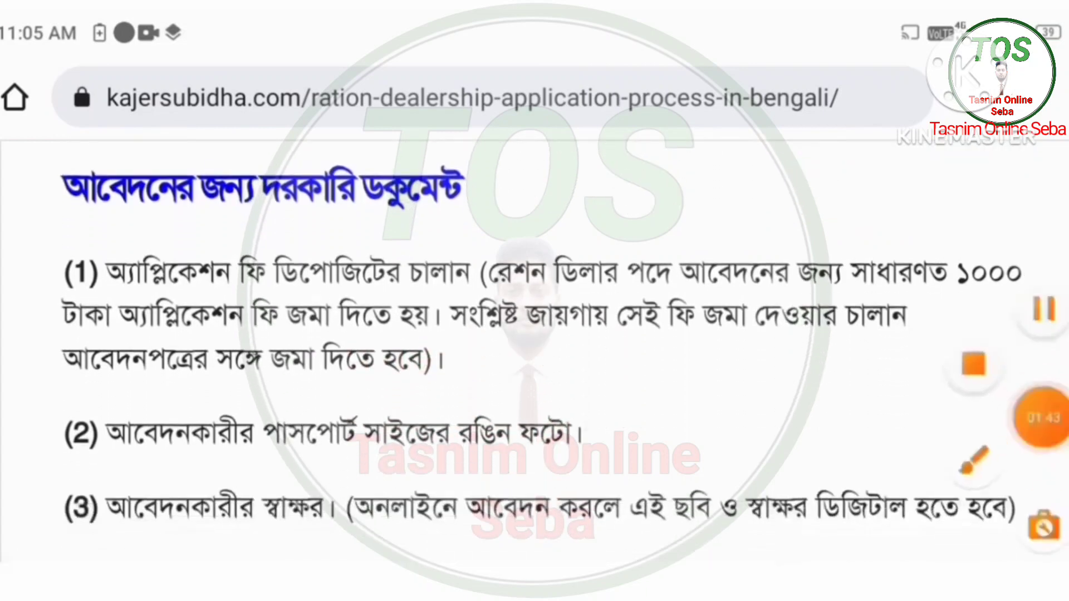
left_click(974, 460)
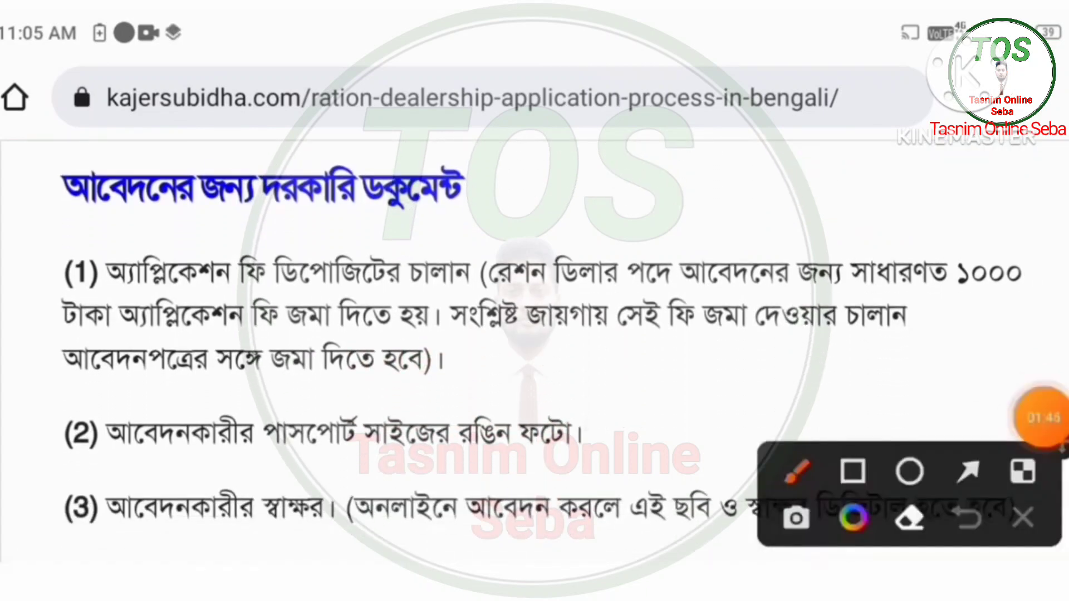
left_click_drag(511, 213, 595, 167)
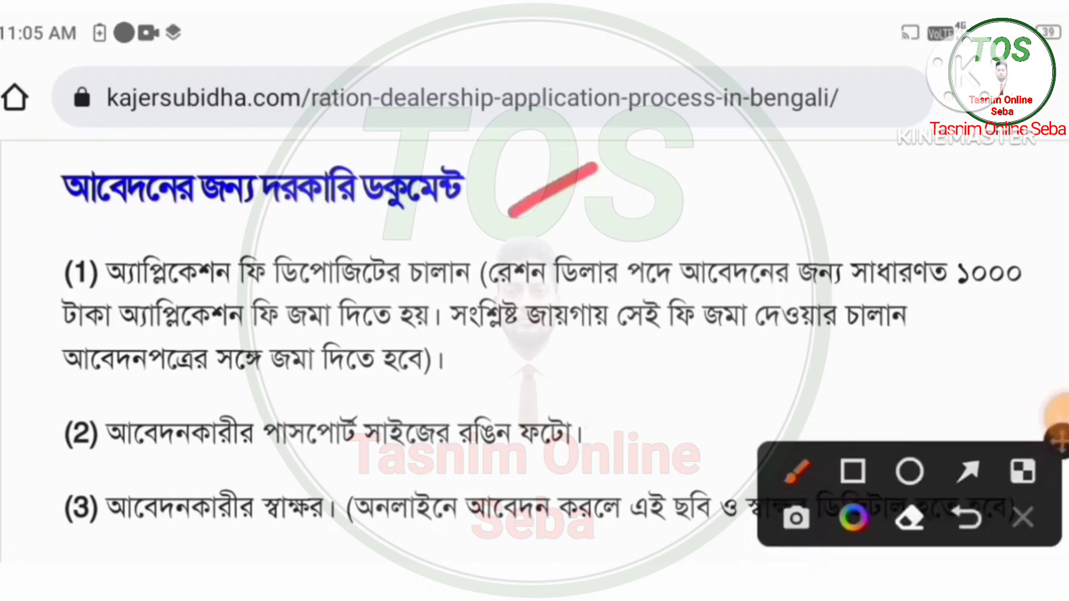
left_click_drag(362, 238, 390, 223)
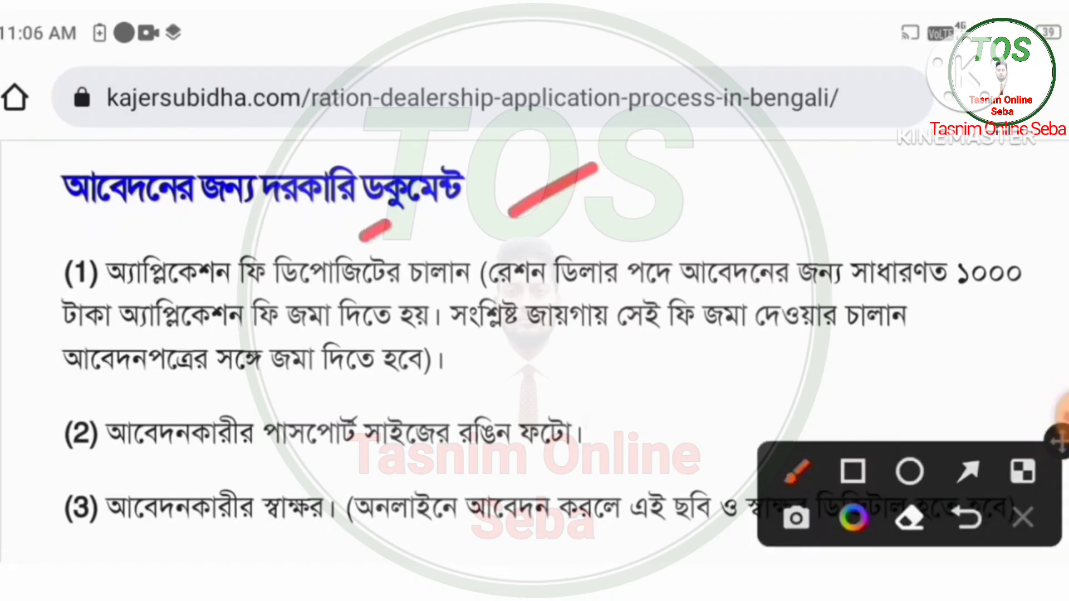
left_click_drag(483, 238, 490, 231)
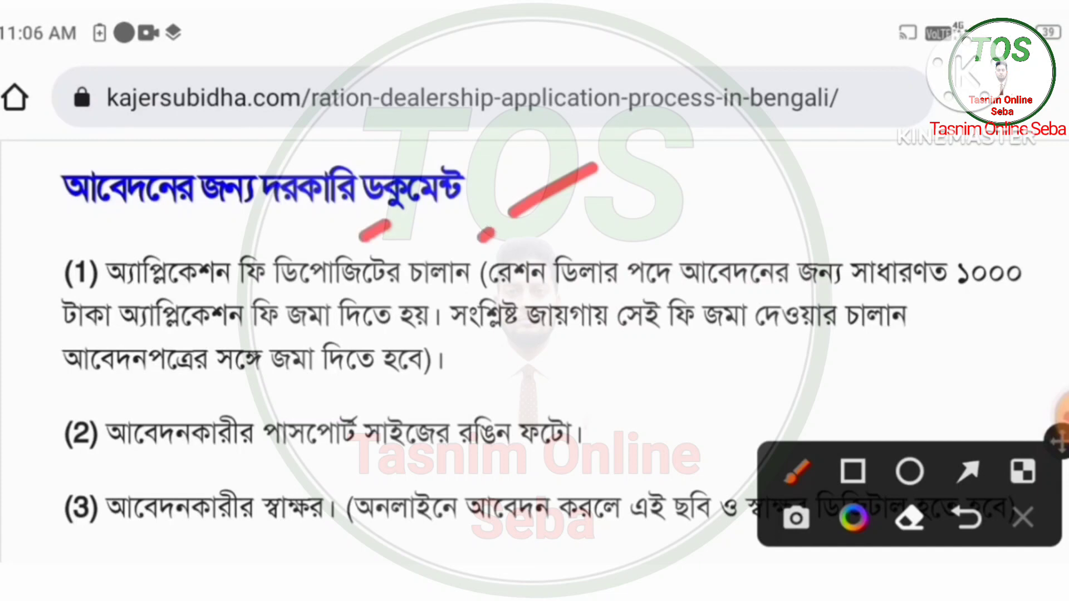
left_click_drag(973, 320, 989, 313)
left_click_drag(515, 385, 589, 328)
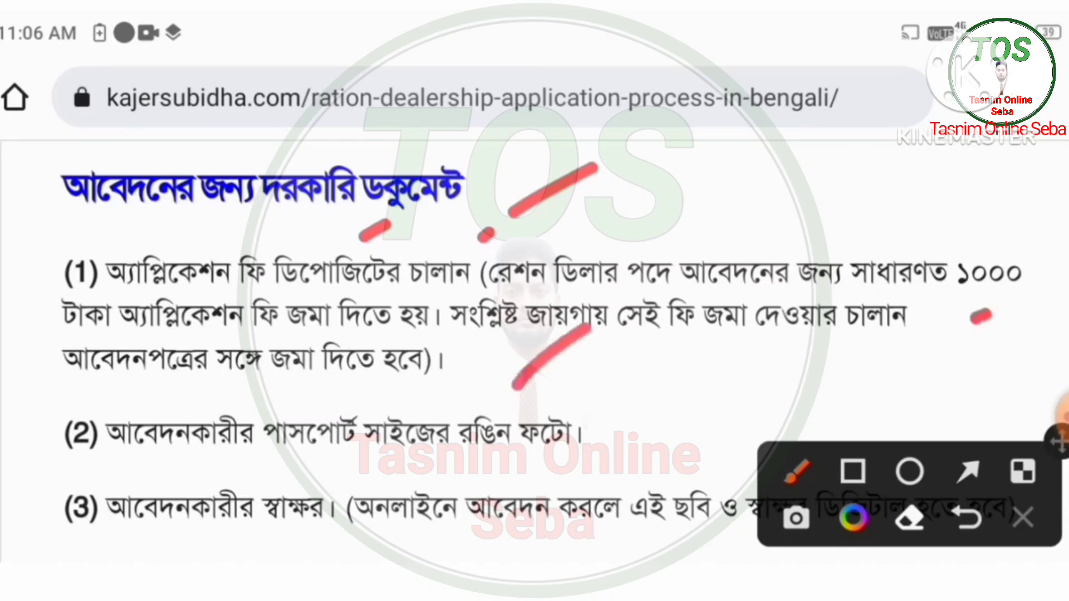
left_click(1023, 518)
- Underline item (4), the shop and godown land papers, then clear it
scroll(534, 356, "down", 2)
left_click(1061, 418)
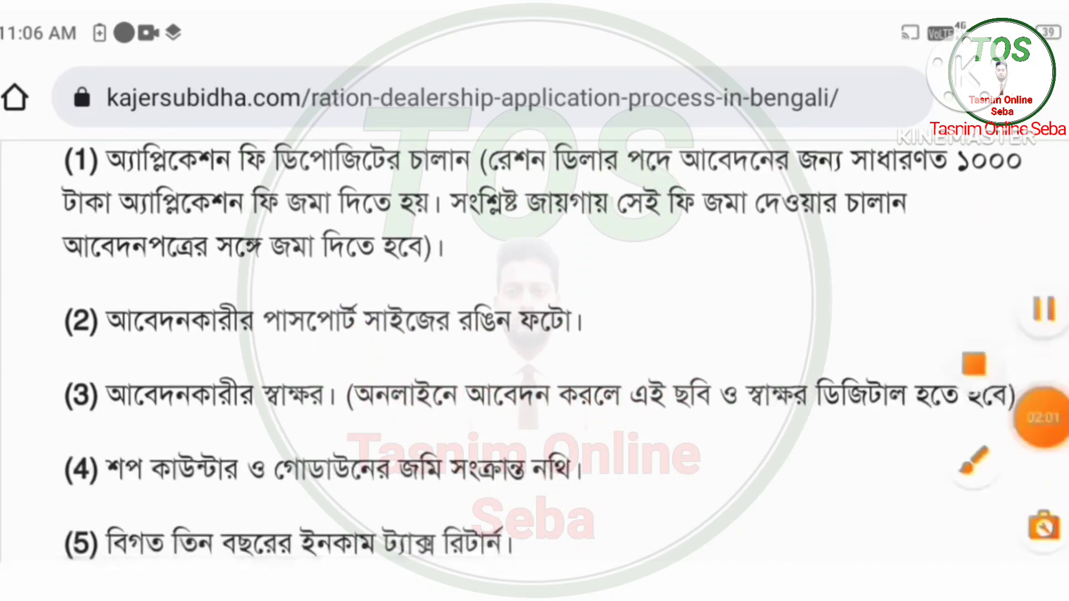
left_click(975, 461)
left_click_drag(618, 334, 727, 227)
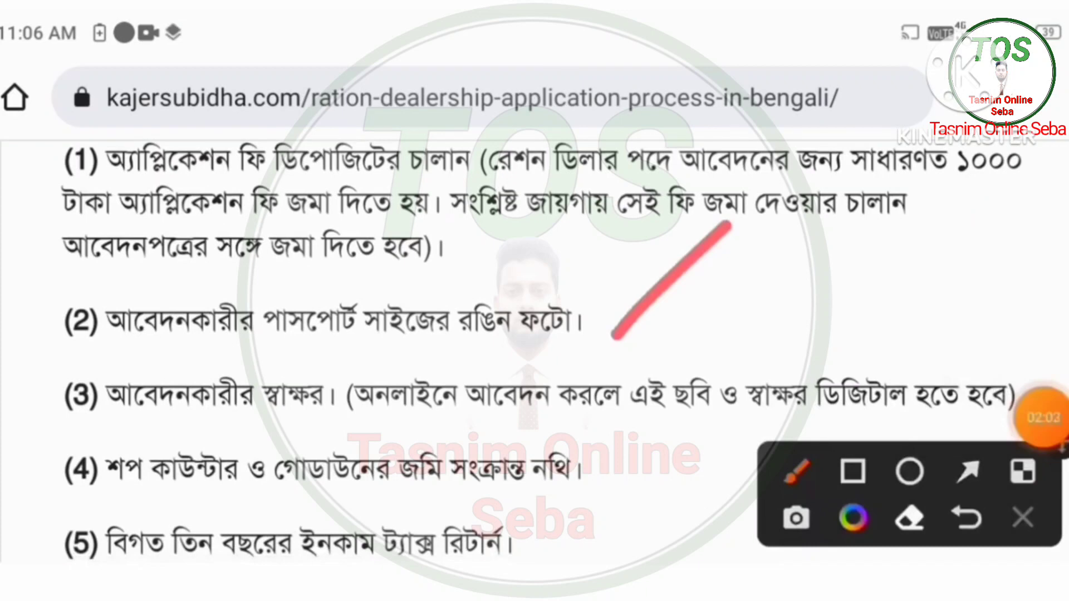
left_click(966, 517)
scroll(290, 334, "down", 2)
left_click_drag(226, 384, 627, 349)
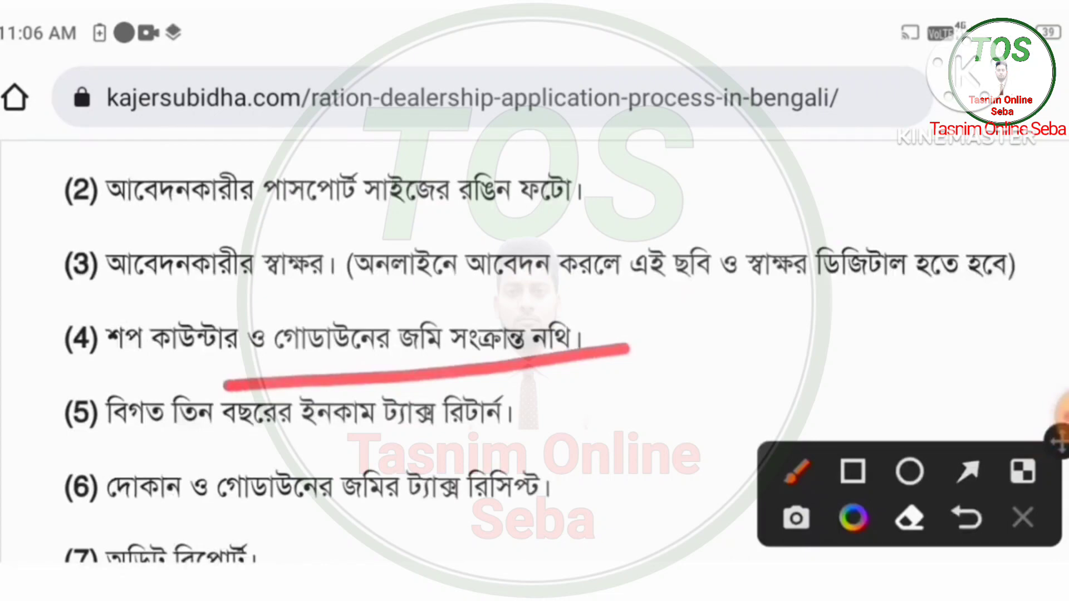
left_click(1023, 518)
- Underline items (5) income tax returns, (6) land tax receipt and (7), then close drawing
scroll(535, 357, "down", 3)
left_click(1062, 417)
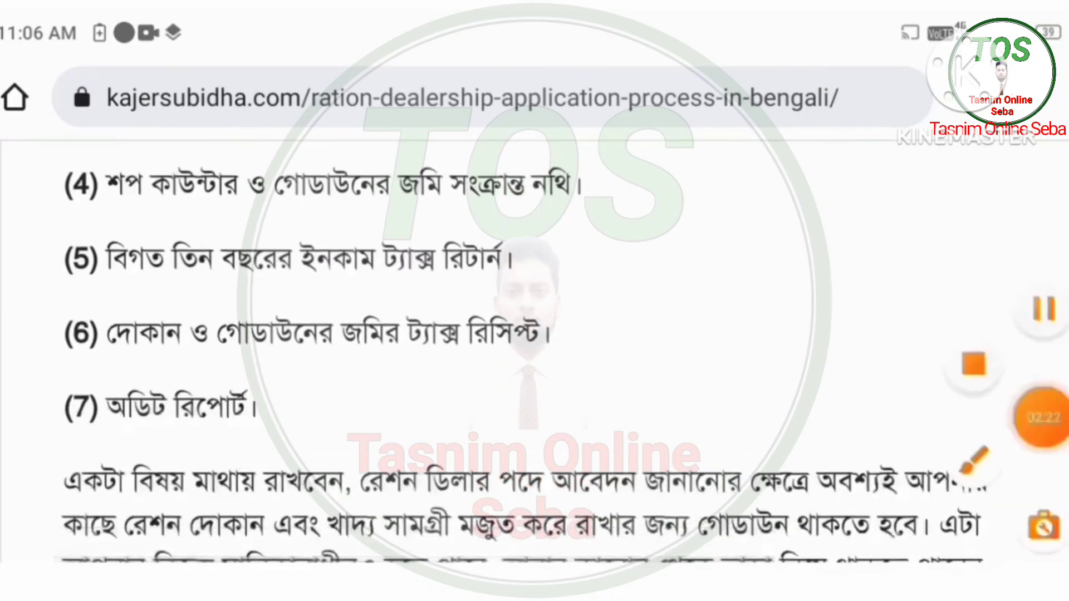
left_click(974, 459)
left_click_drag(341, 302, 605, 287)
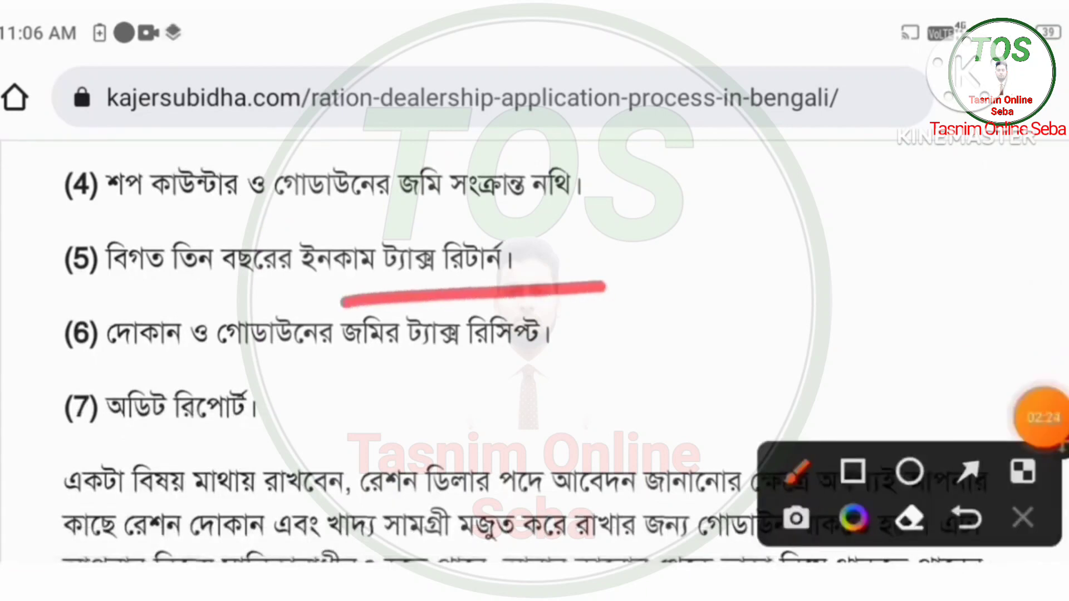
mouse_move(174, 379)
left_mouse_down()
mouse_move(557, 370)
mouse_move(618, 357)
left_mouse_up()
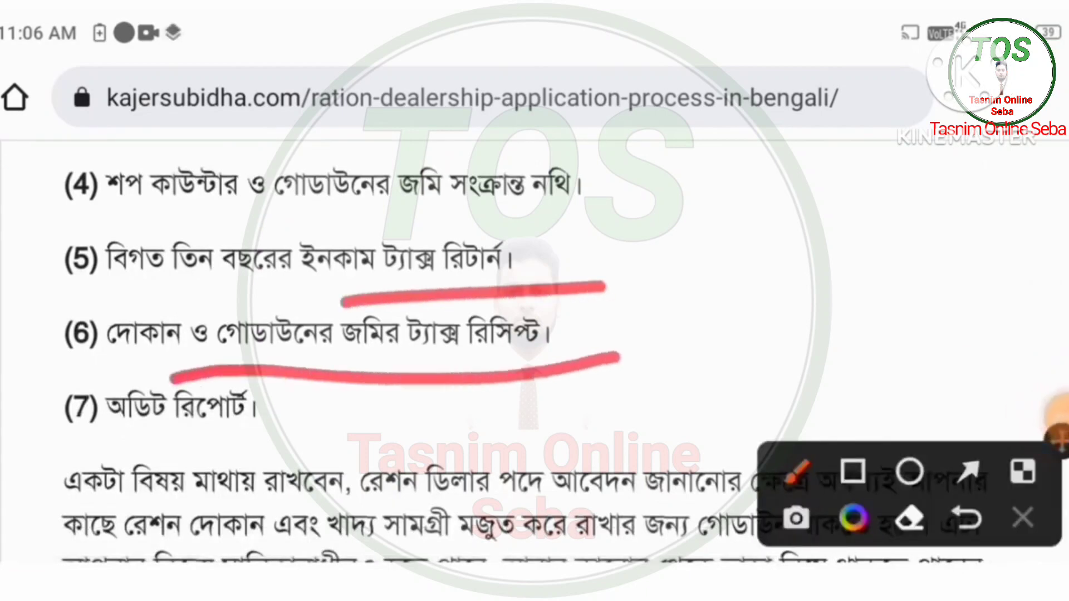
left_click_drag(192, 446, 436, 392)
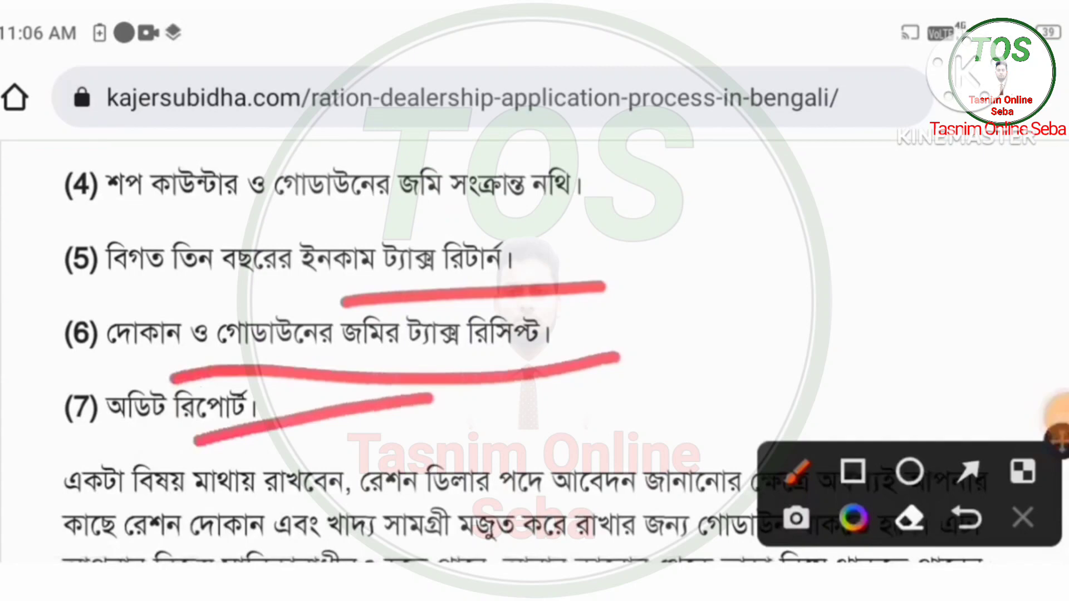
left_click(1023, 518)
scroll(535, 357, "down", 2)
- Mark the audit report item and the words রাখবেন, ক্ষেত্রে and আপনার in the godown paragraph
scroll(535, 357, "down", 3)
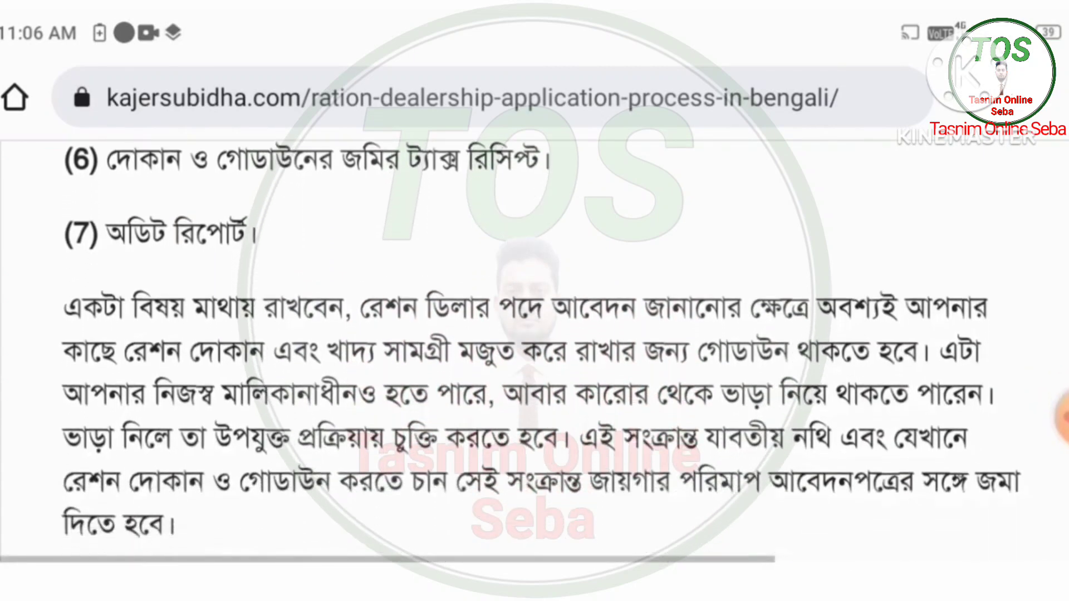
left_click(1044, 417)
left_click(978, 467)
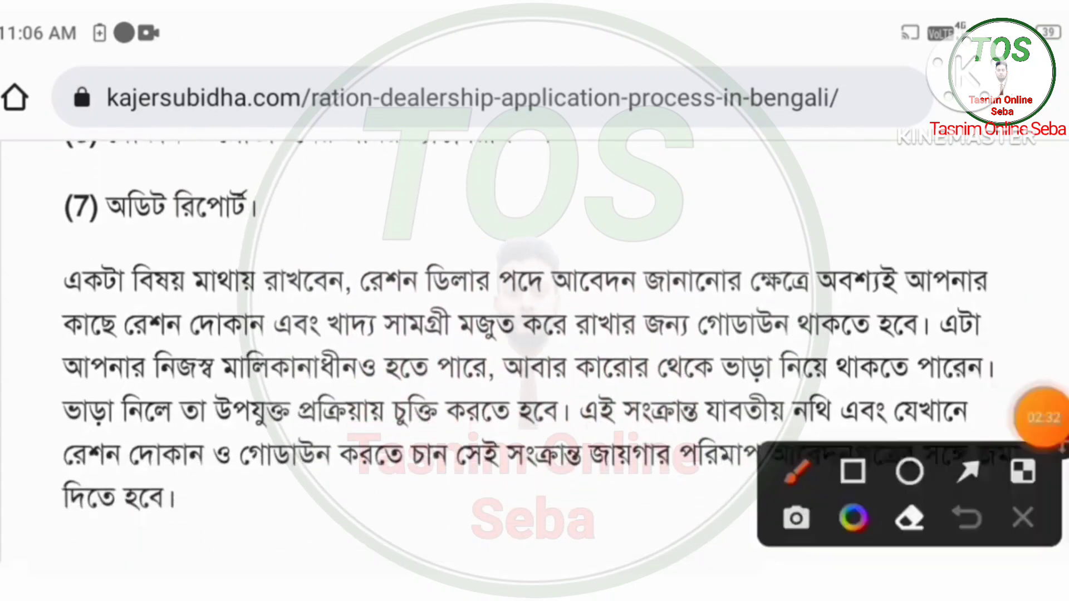
left_click_drag(395, 238, 468, 204)
left_click_drag(674, 239, 753, 182)
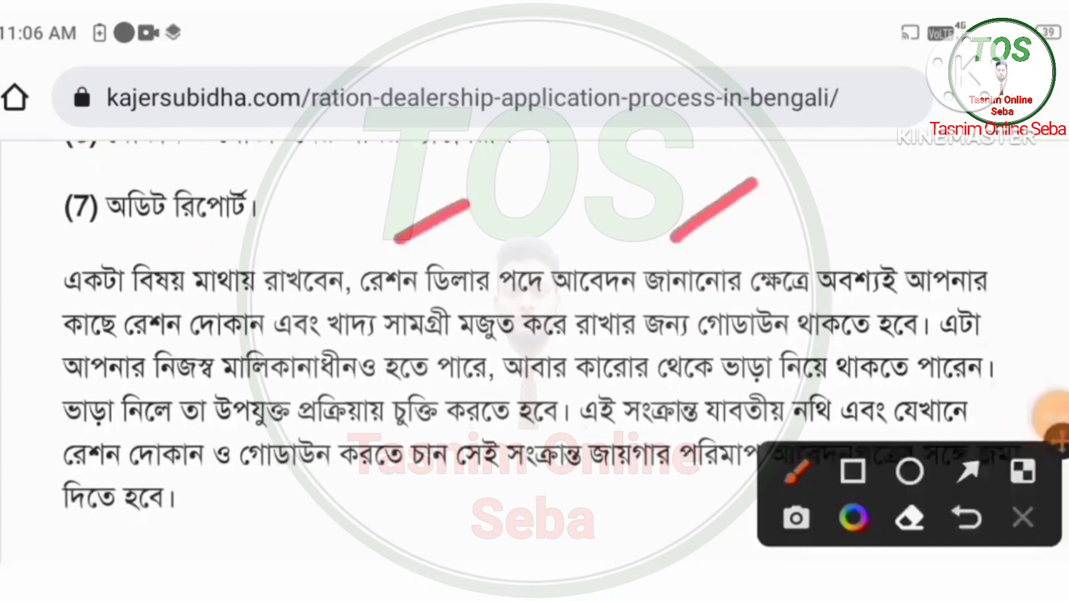
left_click_drag(935, 240, 961, 227)
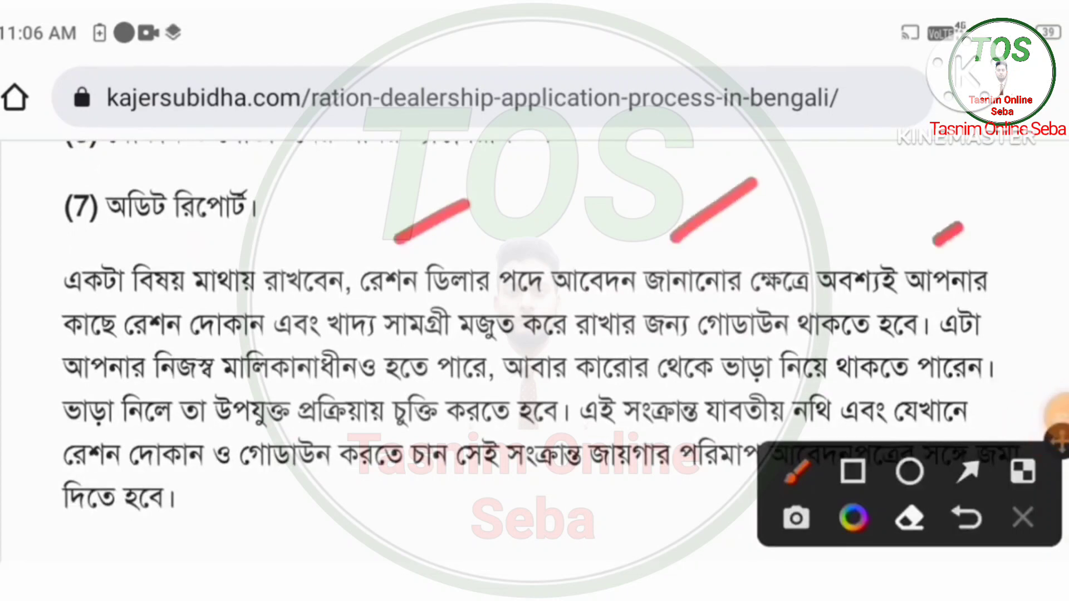
left_click_drag(309, 290, 351, 262)
left_click_drag(740, 301, 778, 277)
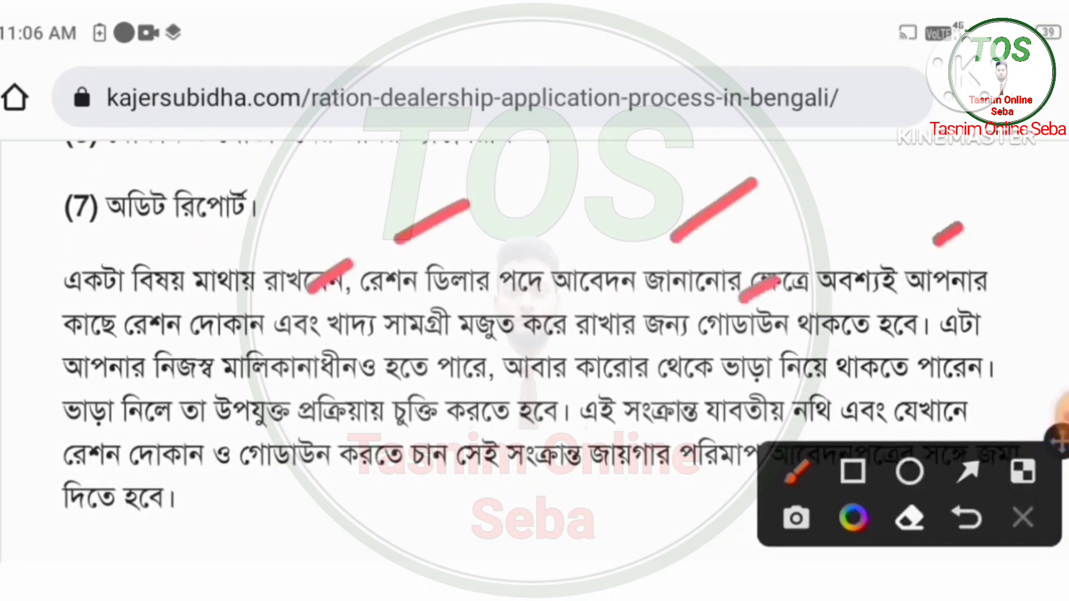
left_click_drag(896, 310, 947, 284)
left_click(1005, 334)
left_click_drag(1004, 333, 1042, 307)
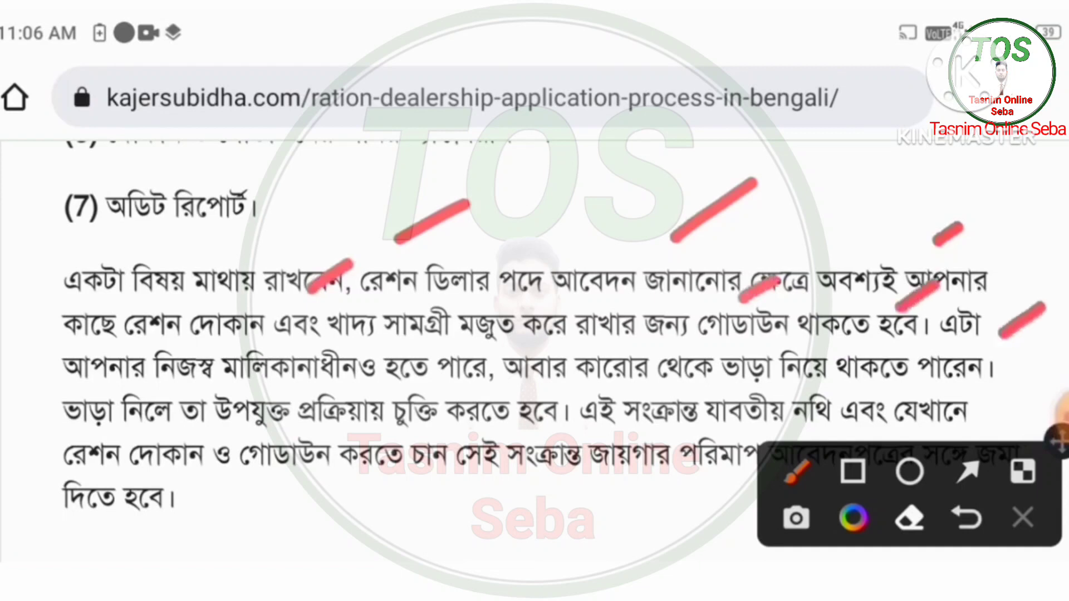
- Mark খাদ্য, মজুত and গোডাউন, underline চুক্তি করতে, then clear all marks
left_click_drag(361, 349, 382, 336)
left_click_drag(501, 337, 526, 318)
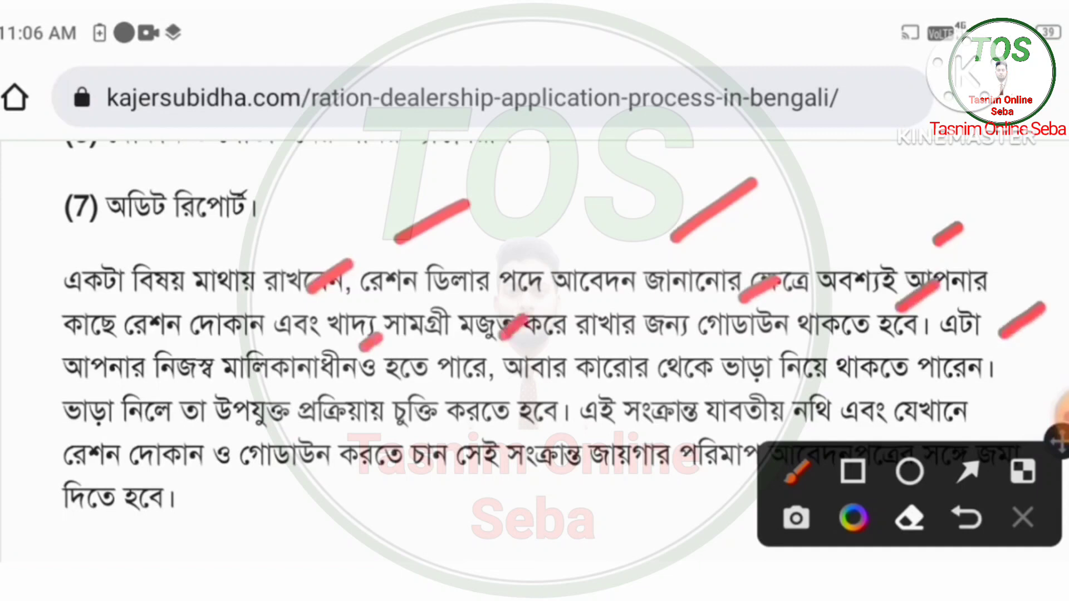
left_click_drag(732, 350, 760, 328)
left_click_drag(986, 395, 1026, 363)
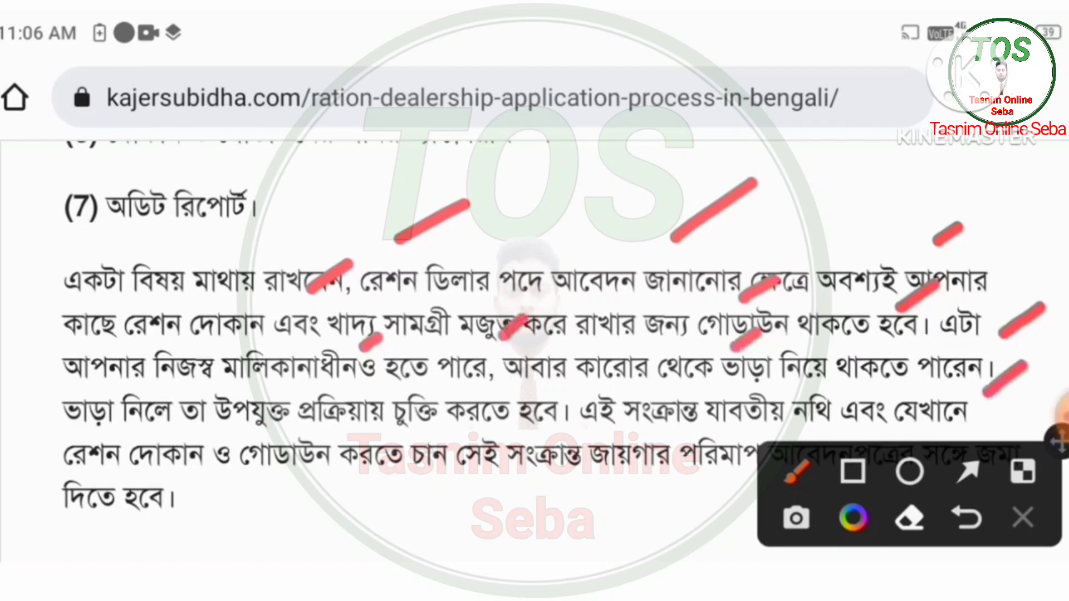
left_click_drag(323, 448, 487, 432)
left_click_drag(555, 436, 571, 426)
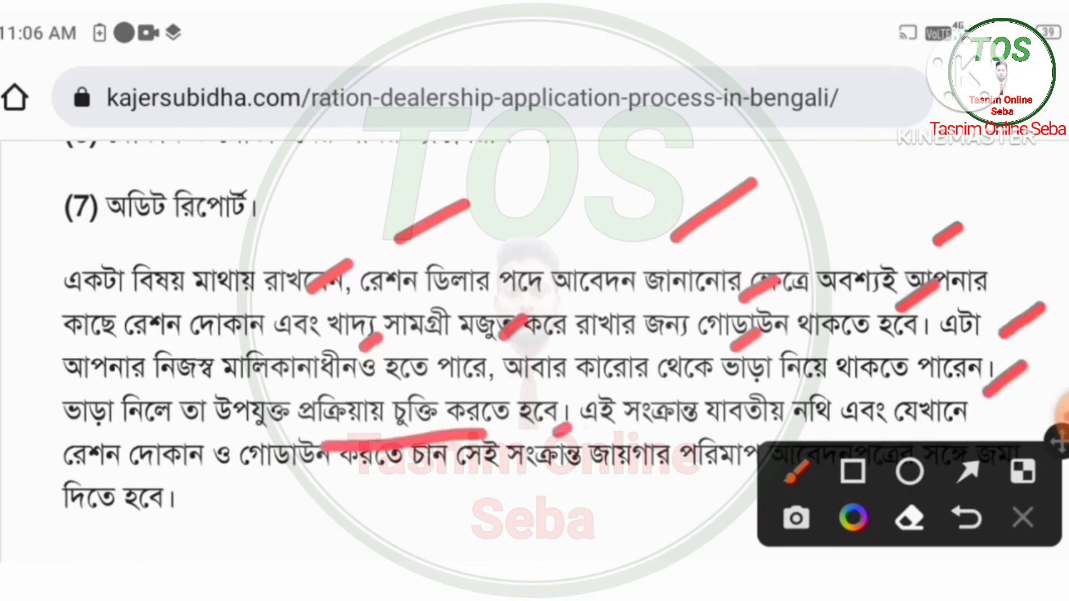
left_click_drag(924, 398, 953, 378)
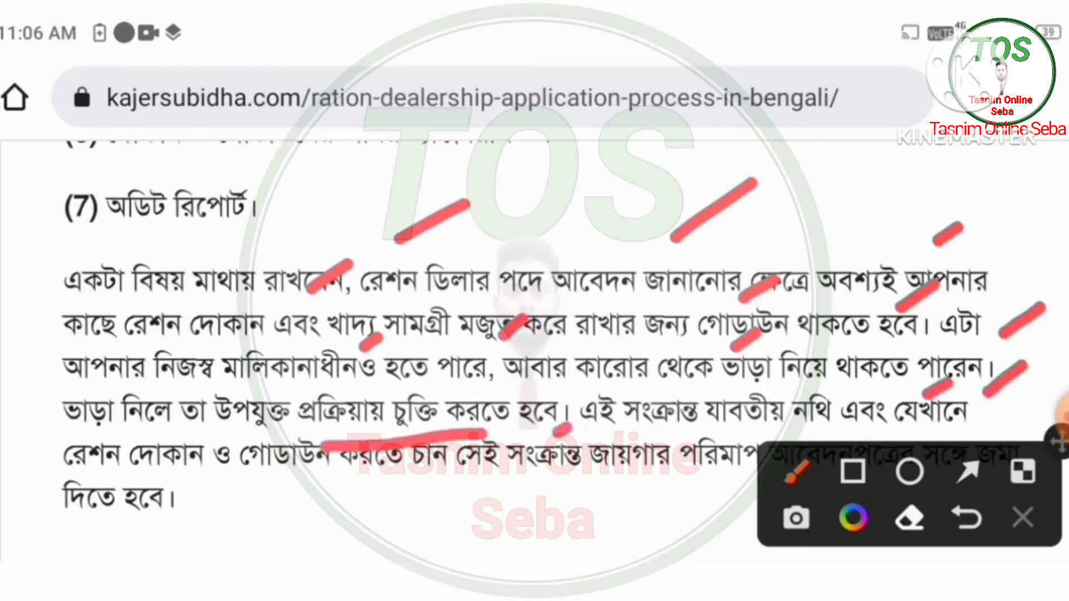
left_click(292, 522)
left_click_drag(292, 522, 373, 517)
left_click(1023, 518)
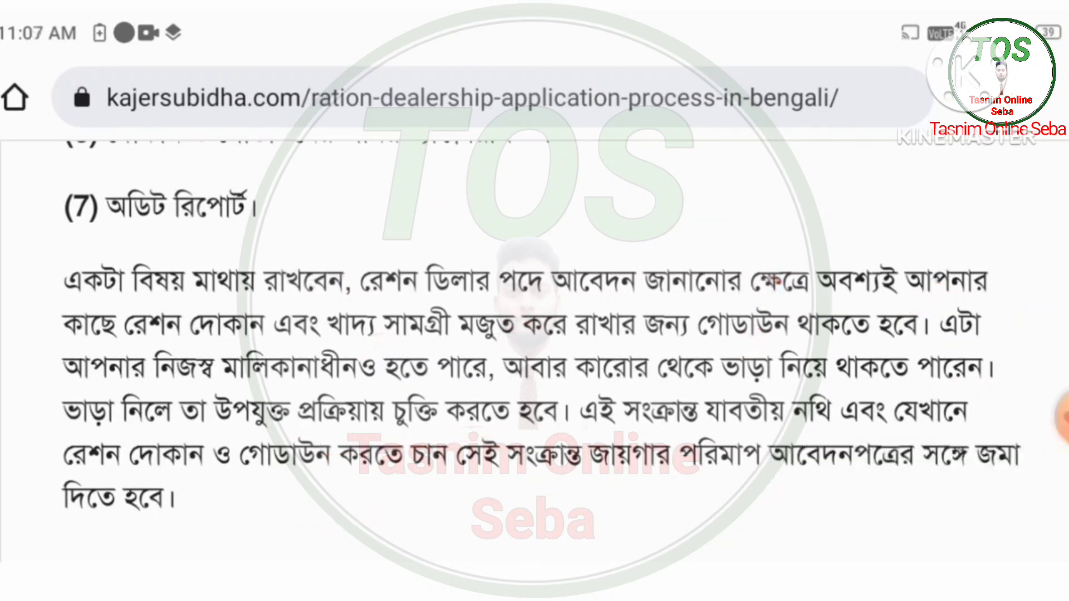
- Bring up the application-process section and underline its ration-dealer application heading in pink
scroll(535, 351, "down", 1)
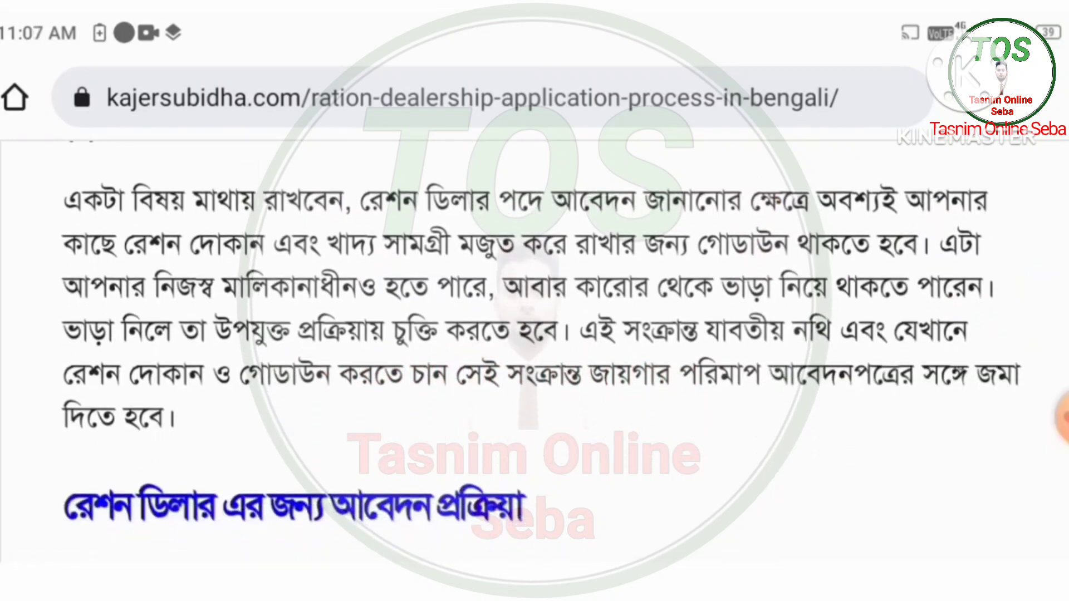
scroll(535, 351, "down", 5)
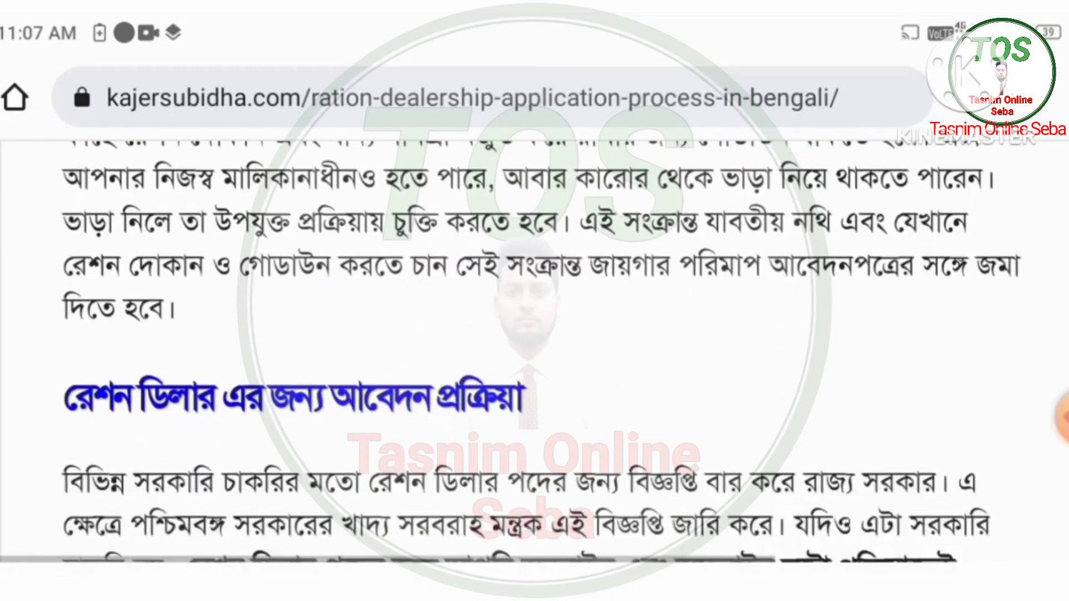
scroll(535, 350, "down", 1)
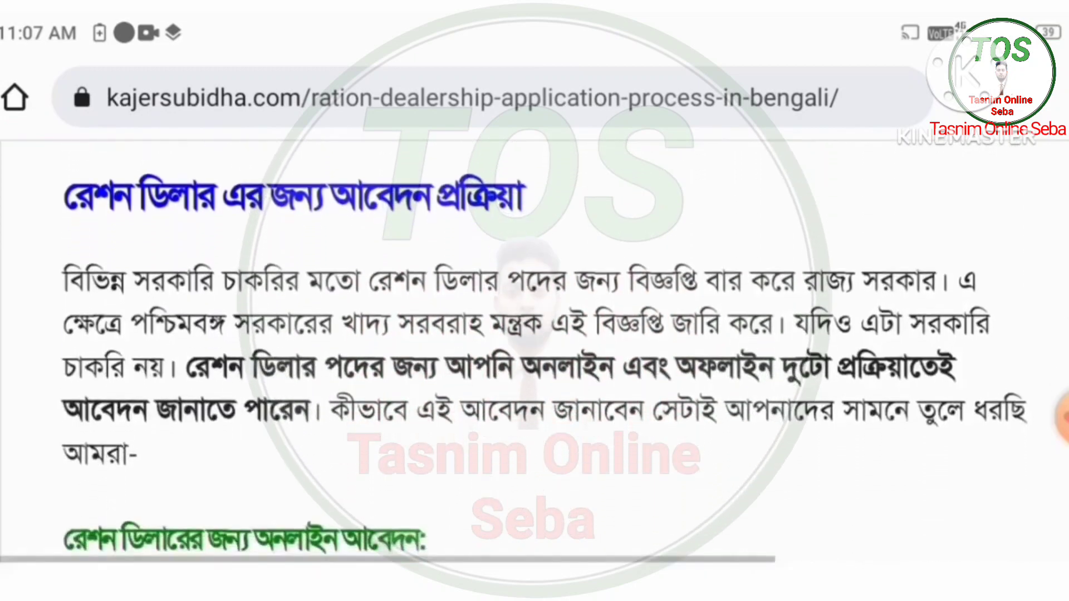
left_click(1062, 418)
left_click(974, 461)
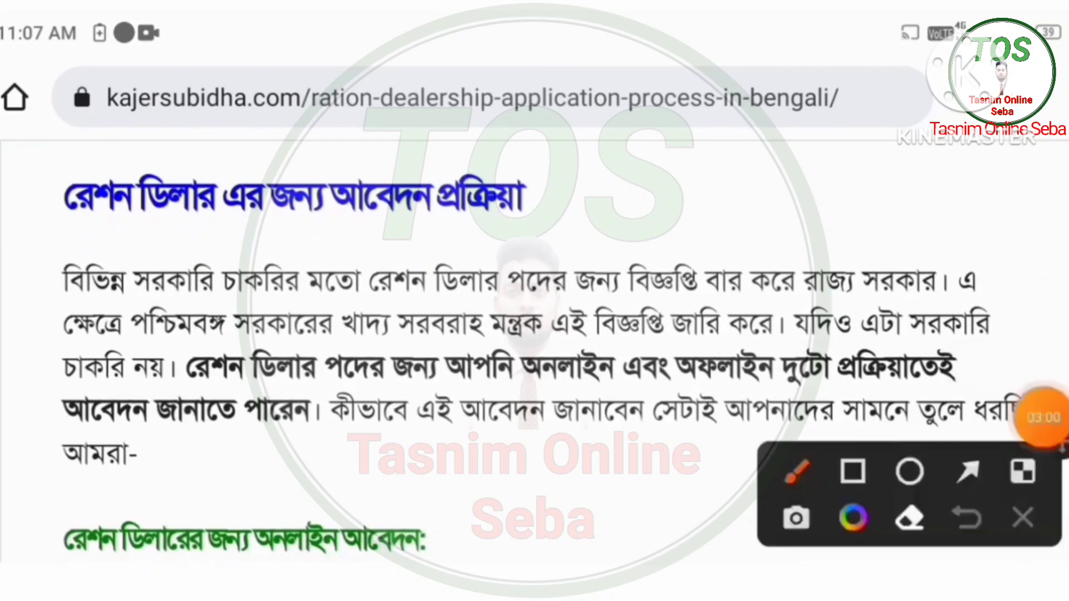
left_click_drag(306, 247, 345, 227)
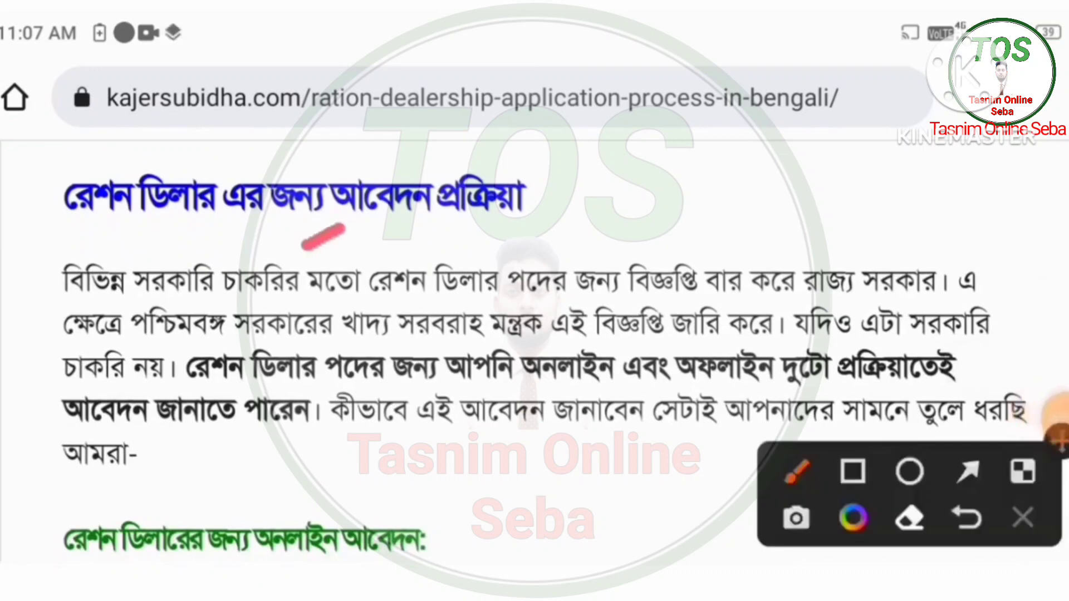
left_click_drag(487, 238, 612, 191)
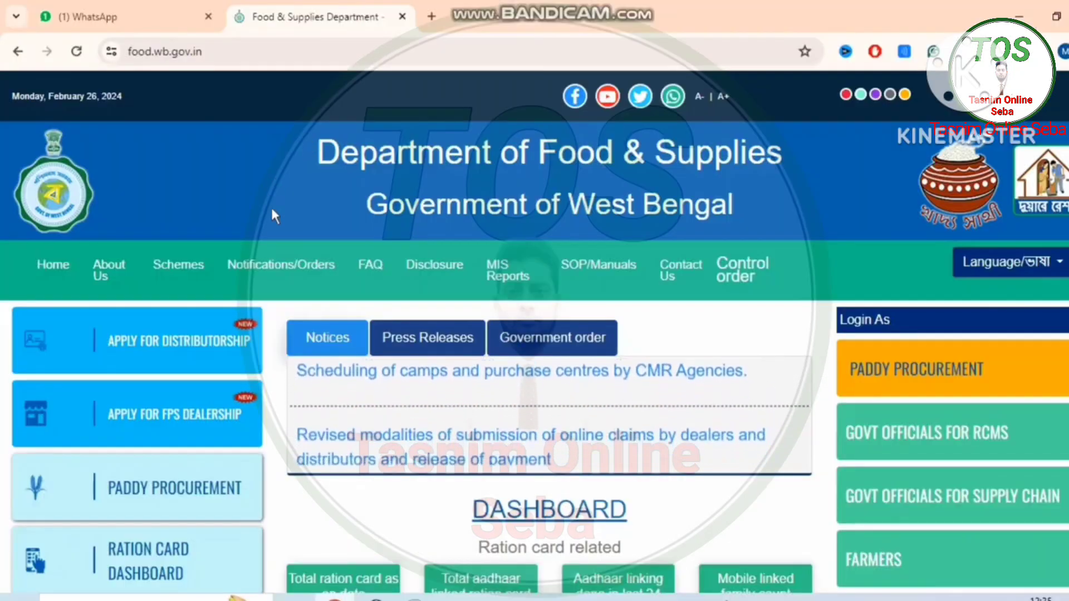
- Open the FPS Vacancy Dashboard via APPLY FOR FPS DEALERSHIP and choose Search By Area
scroll(279, 234, "down", 1)
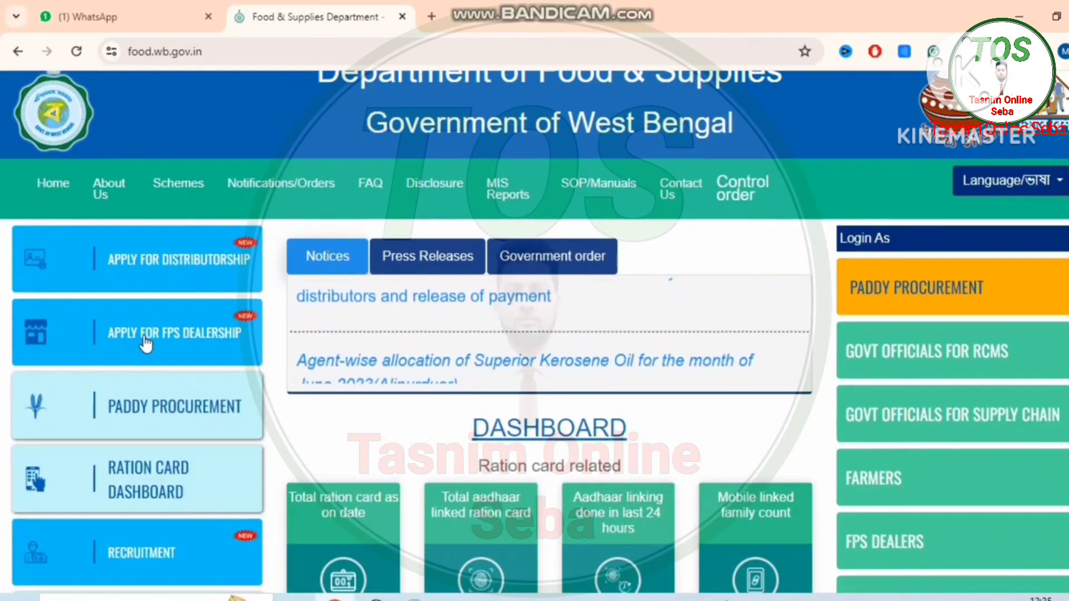
left_click(205, 346)
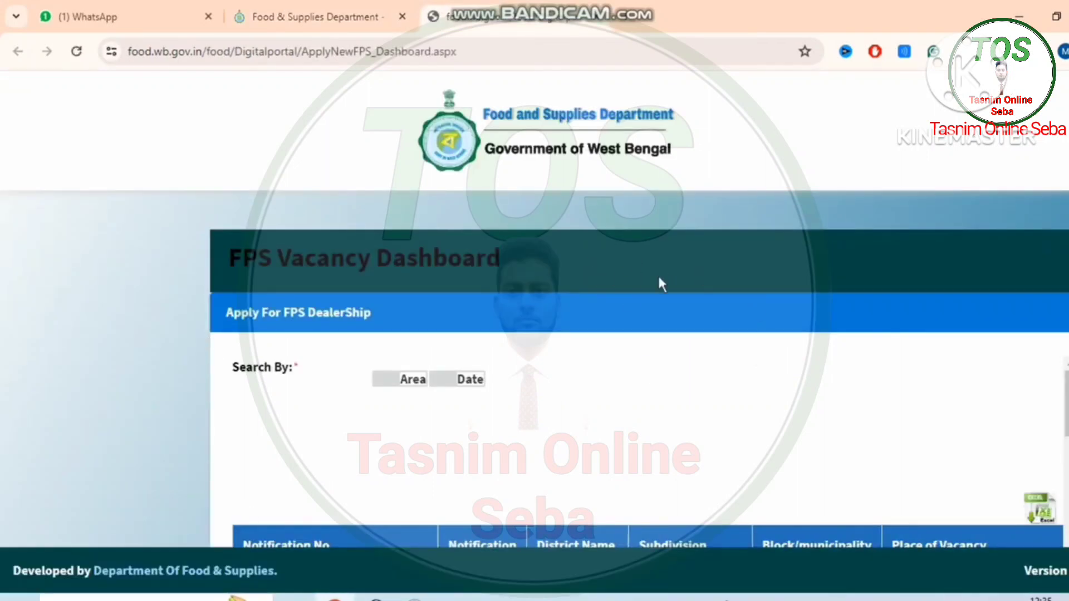
scroll(640, 281, "down", 2)
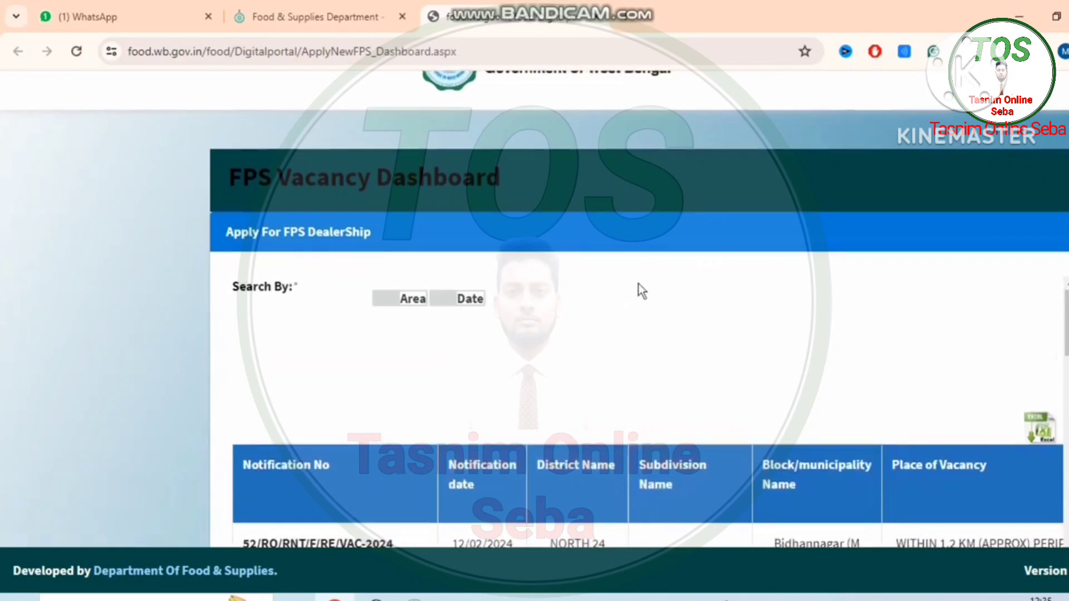
scroll(641, 284, "up", 2)
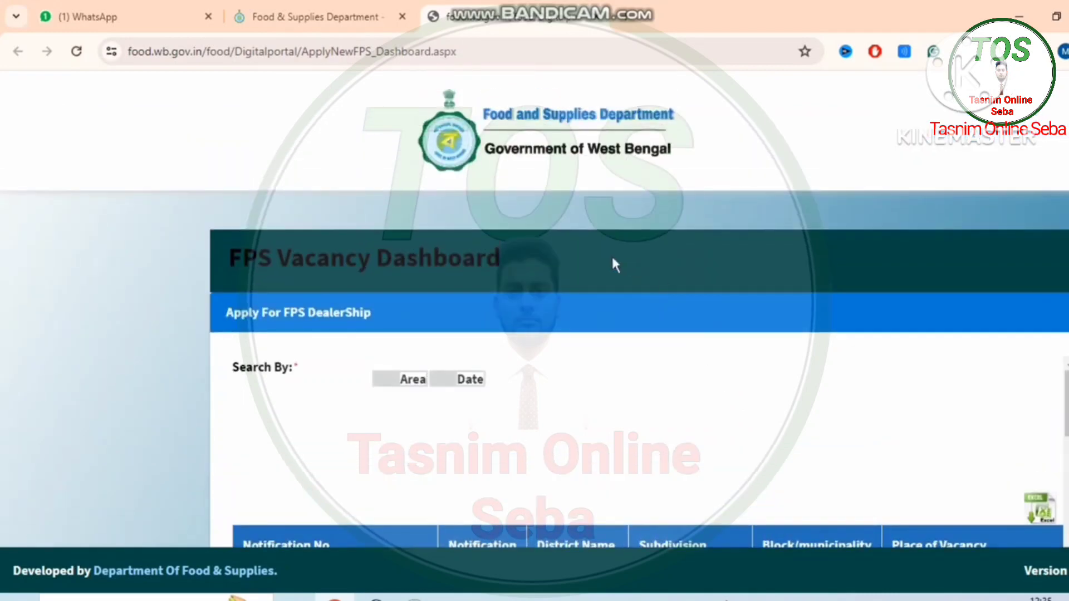
left_click(384, 381)
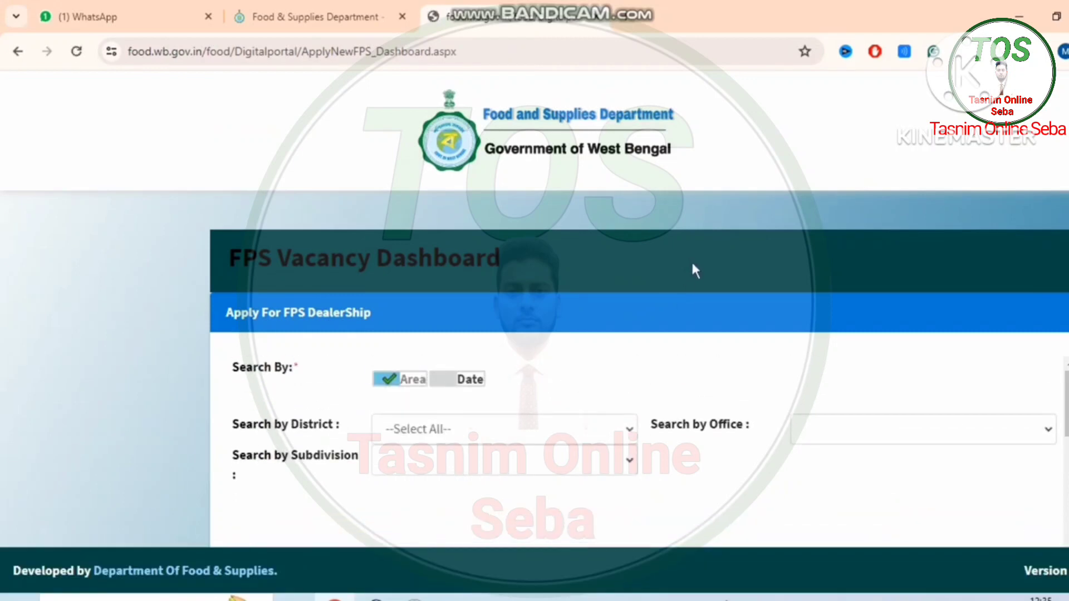
- Filter by Area: SOUTH 24 PARAGANAS, DCFS-SOUTH TWENTY FOUR PARGANAS office, SCFS-Kakdwip subdivision
left_click(446, 380)
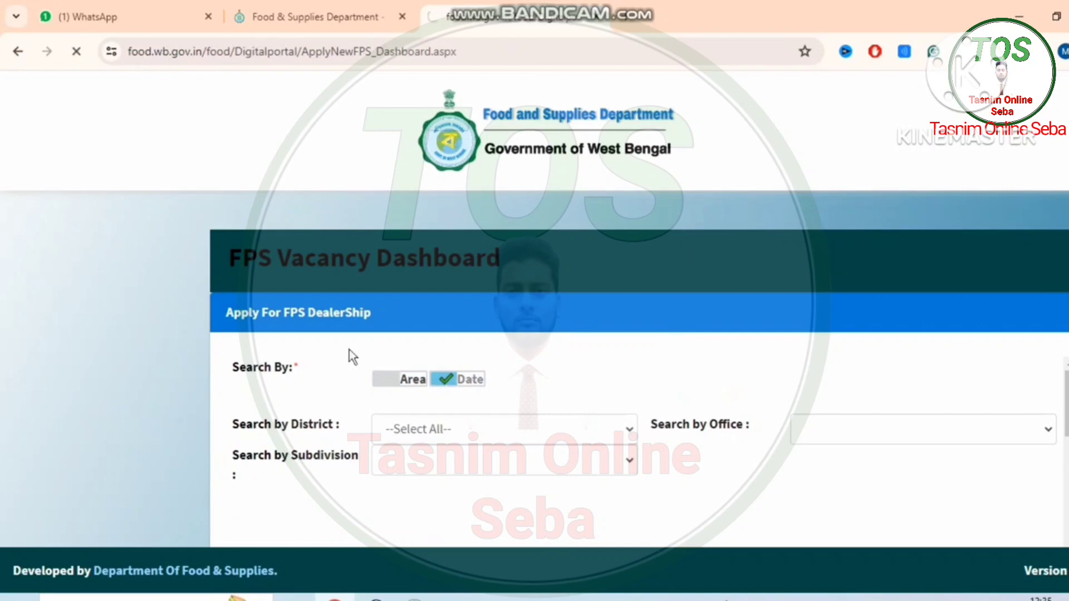
left_click(387, 380)
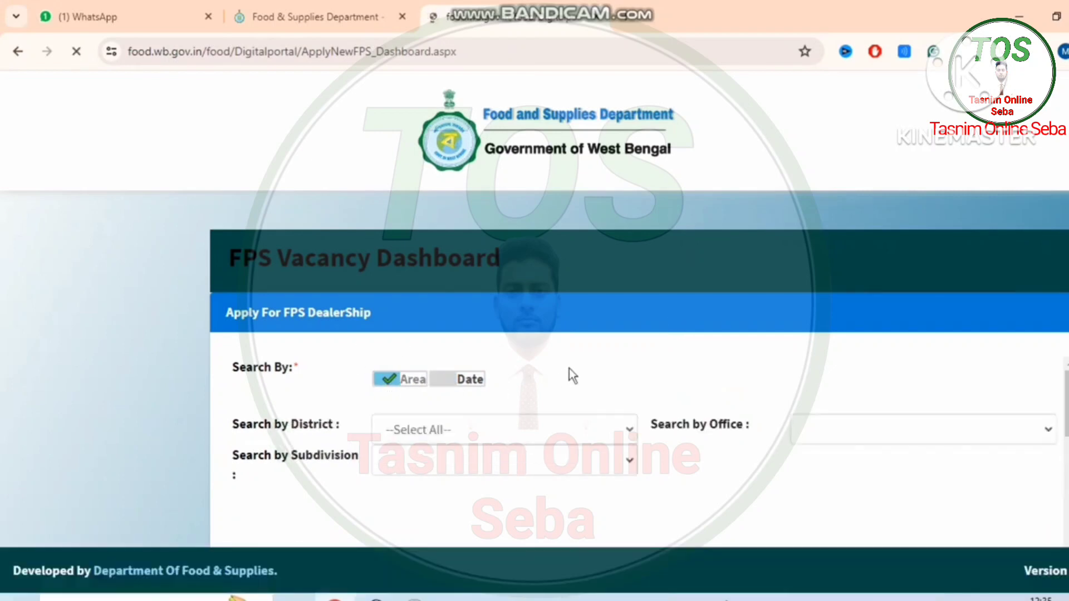
left_click(438, 434)
scroll(508, 268, "down", 2)
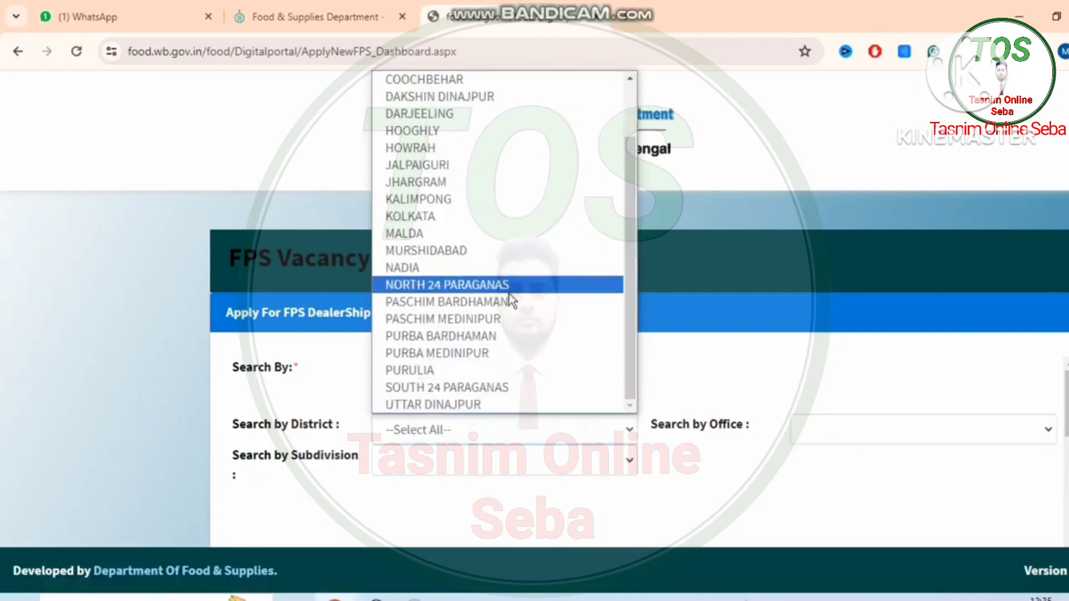
left_click(499, 389)
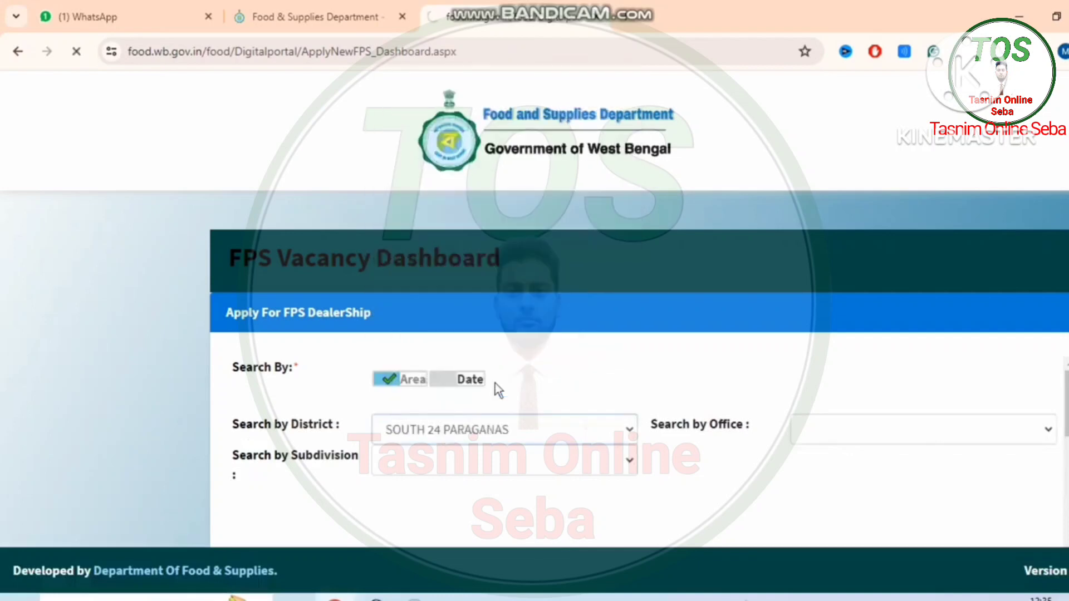
left_click(855, 431)
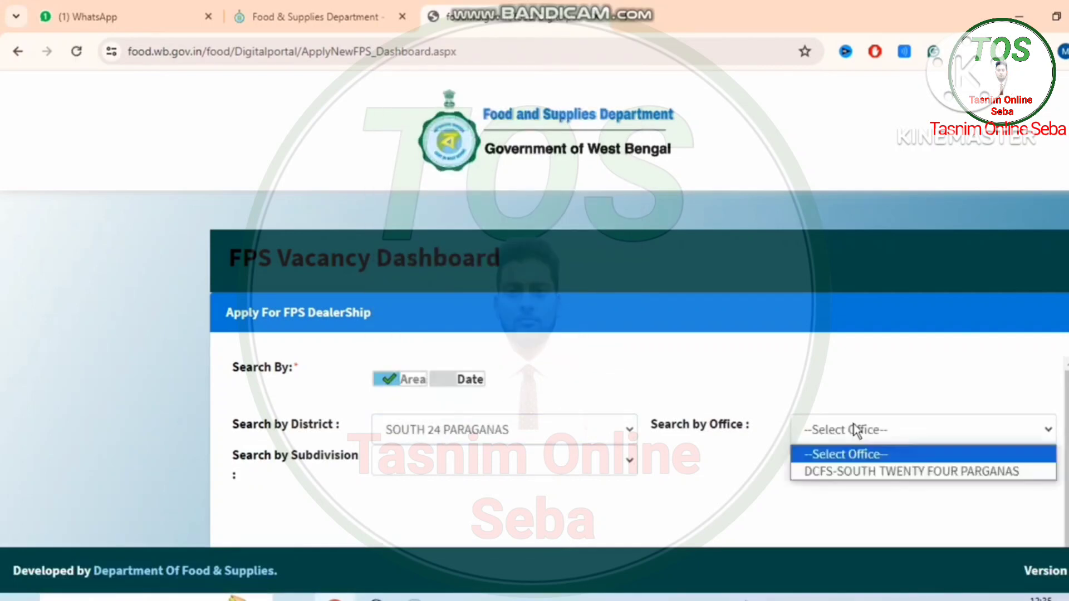
left_click(866, 472)
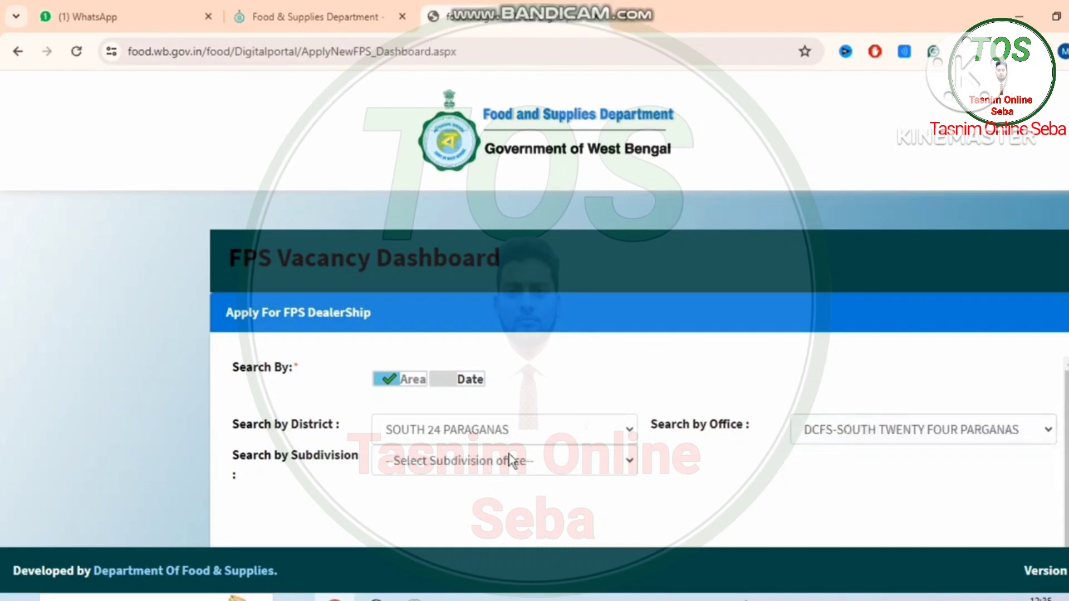
left_click(507, 460)
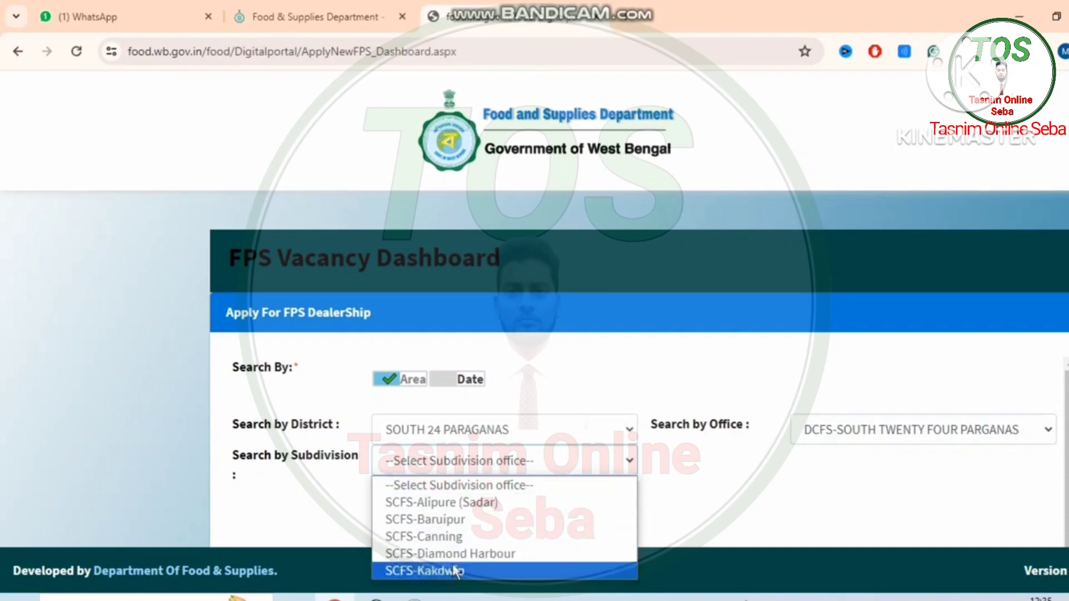
left_click(473, 567)
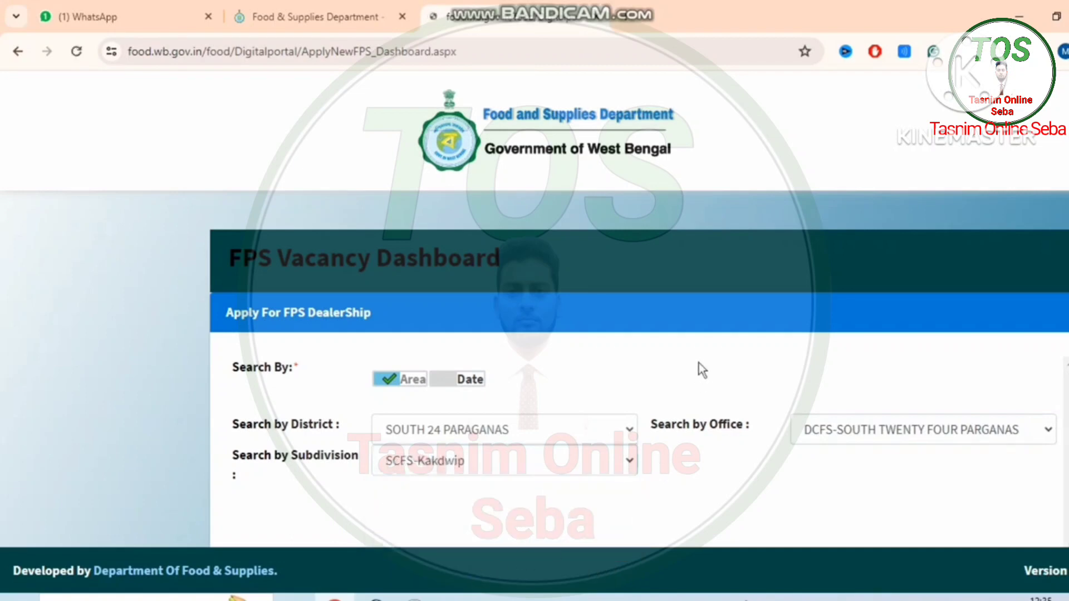
scroll(700, 345, "down", 1)
- Review the Kakdwip vacancy table, marking the first row's notification number and date column
scroll(703, 346, "down", 5)
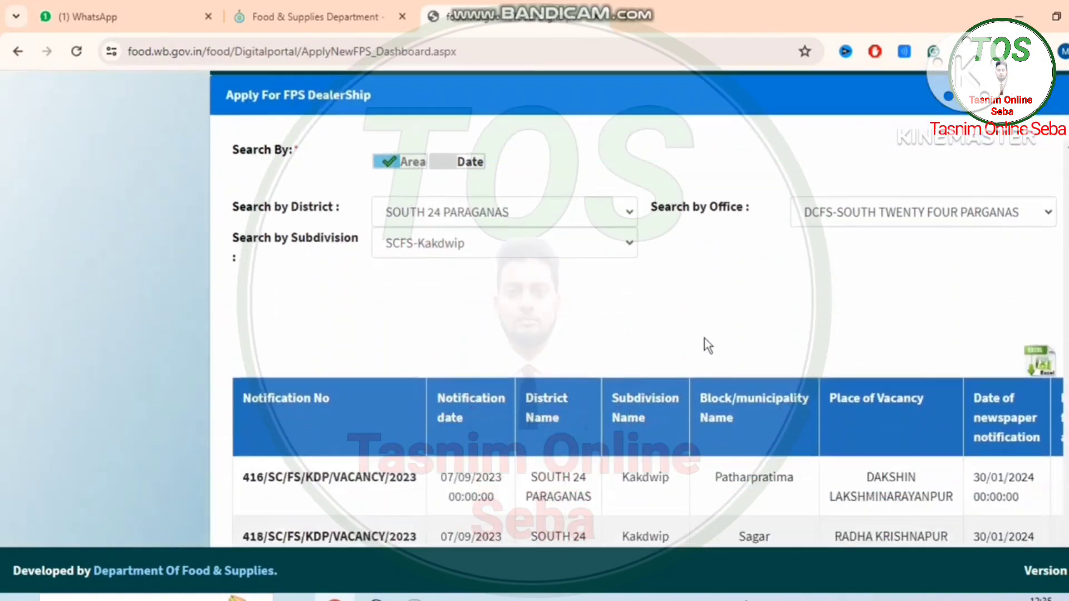
scroll(642, 251, "up", 3)
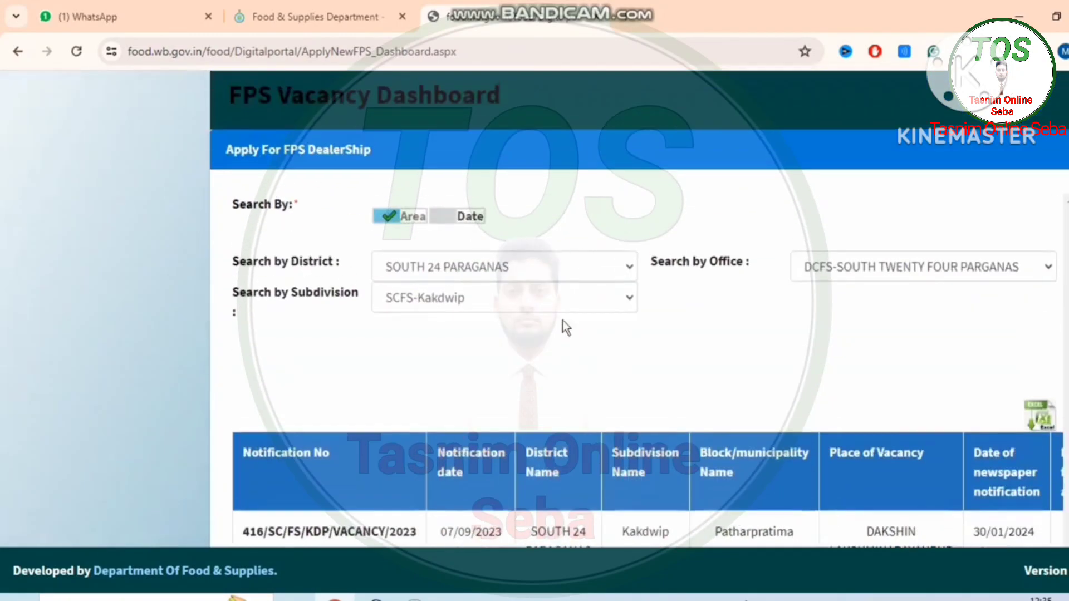
scroll(663, 289, "down", 5)
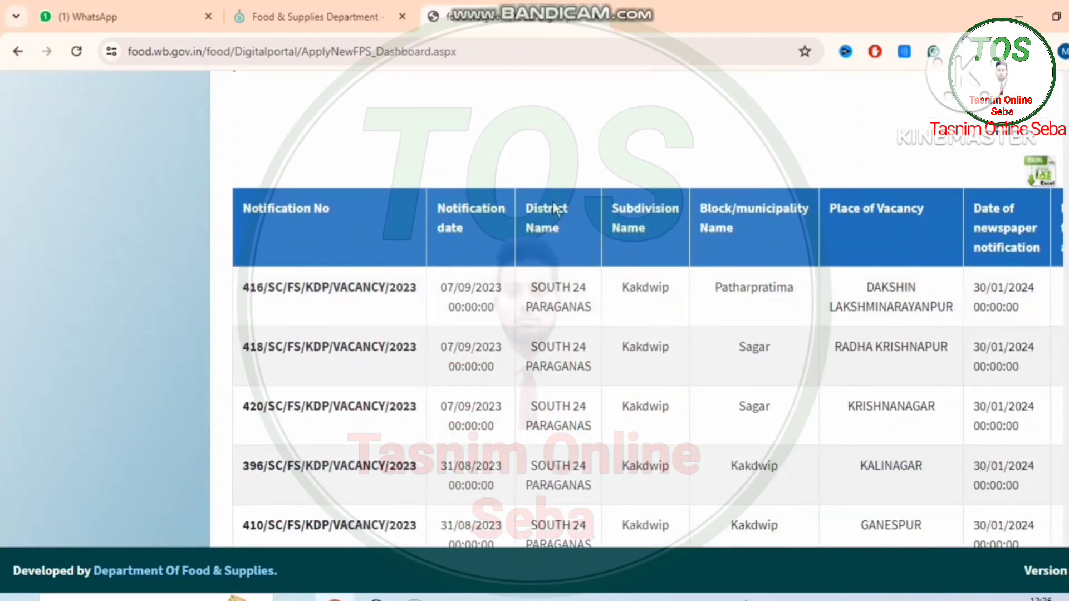
scroll(652, 215, "down", 2)
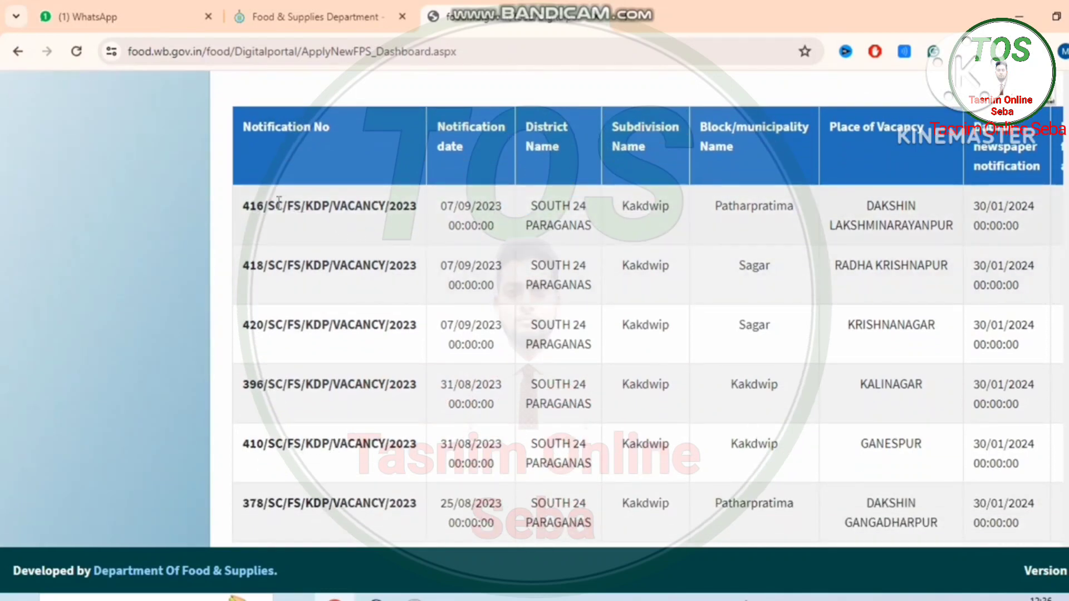
left_click_drag(264, 202, 453, 200)
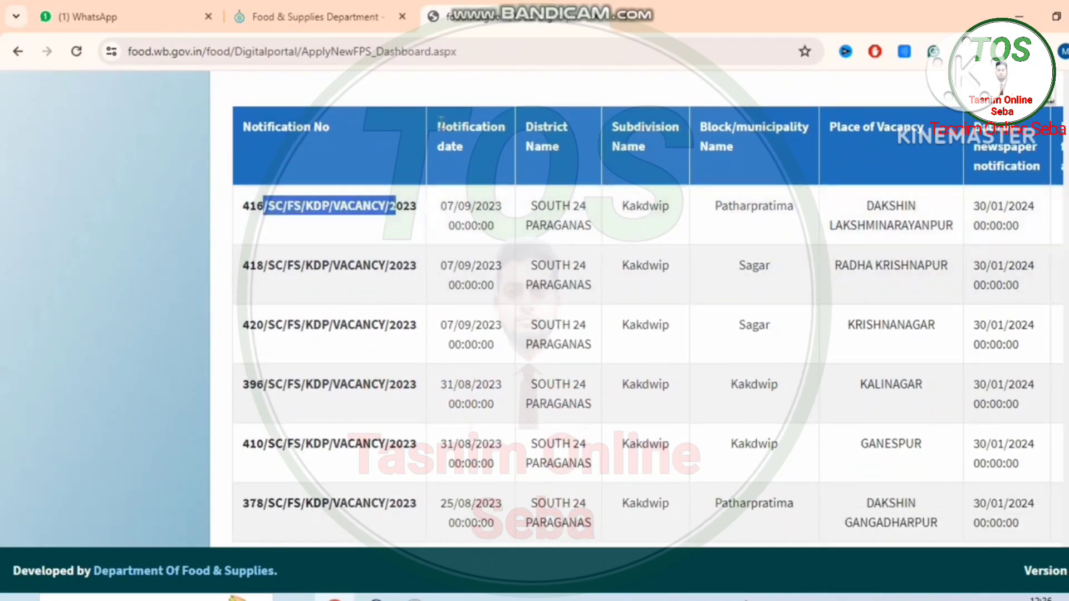
left_click_drag(438, 126, 470, 150)
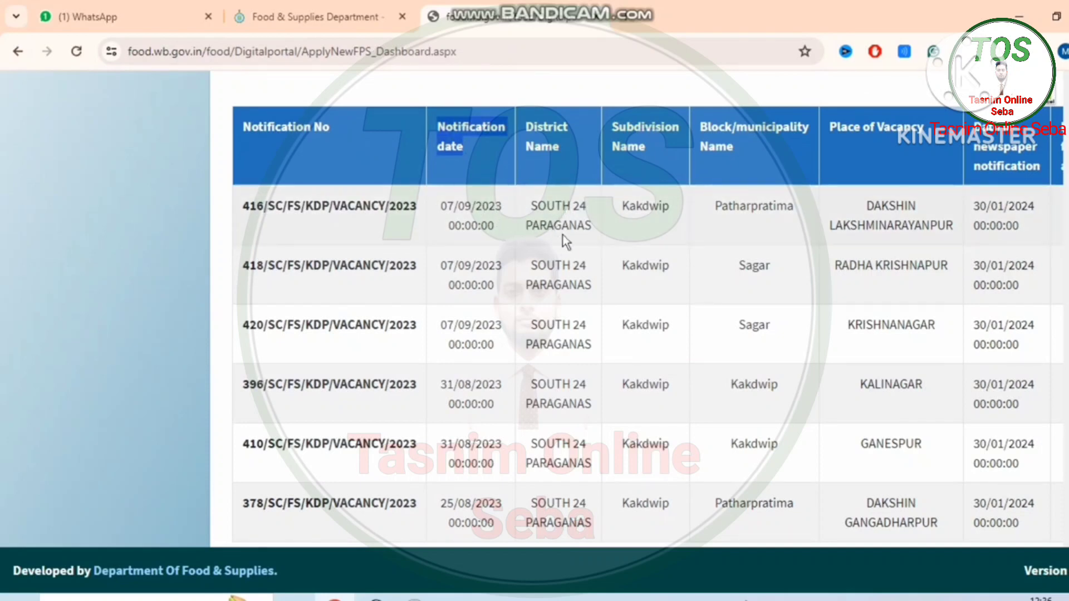
left_click(627, 159)
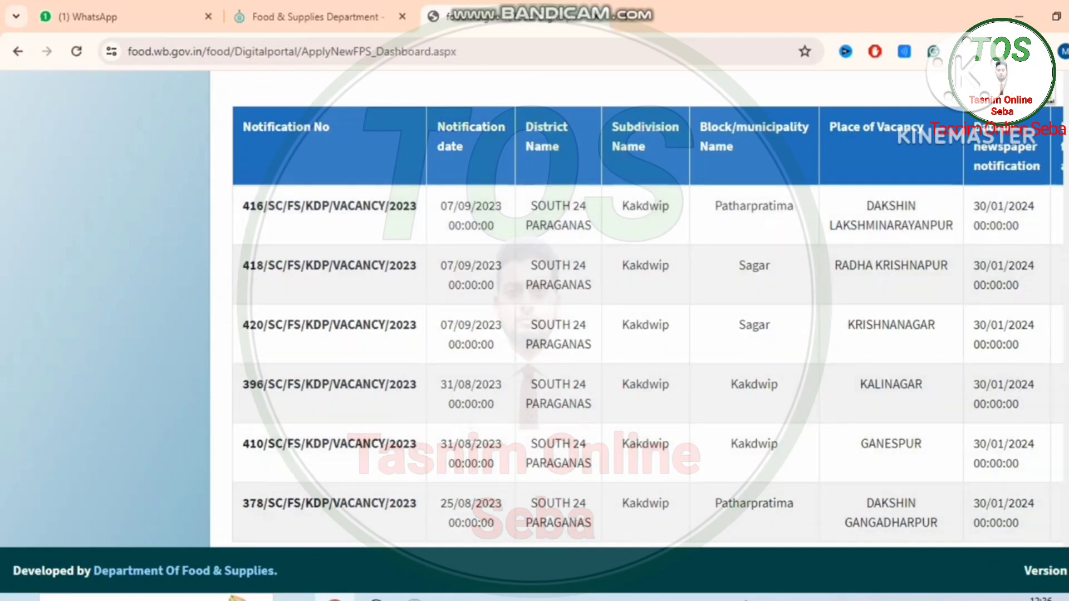
- Download the first vacancy's notification and open the PDF
scroll(649, 315, "down", 1)
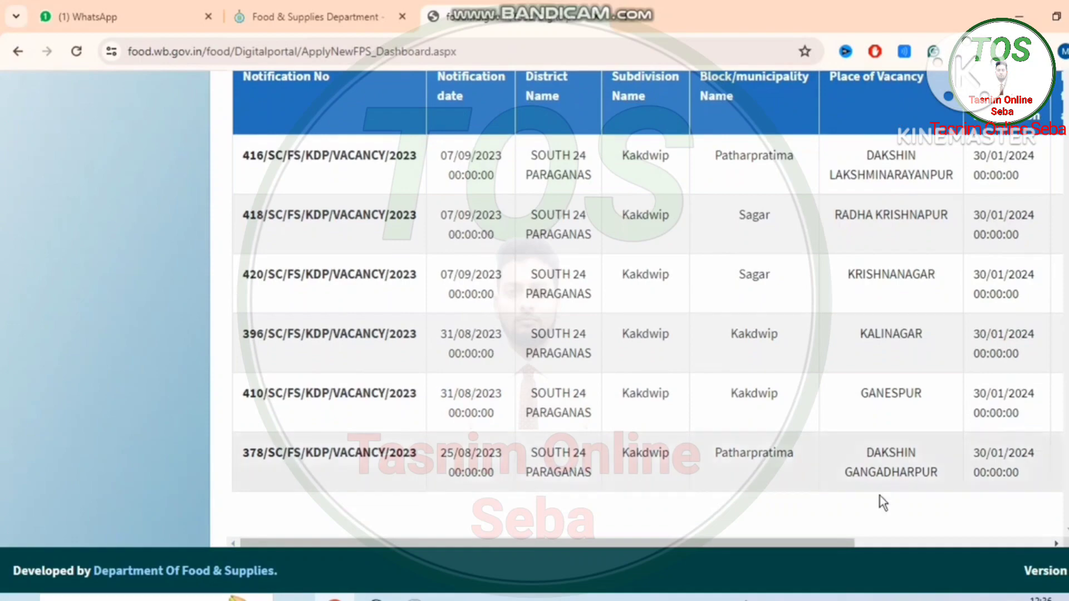
left_click_drag(811, 541, 1027, 574)
scroll(979, 491, "up", 3)
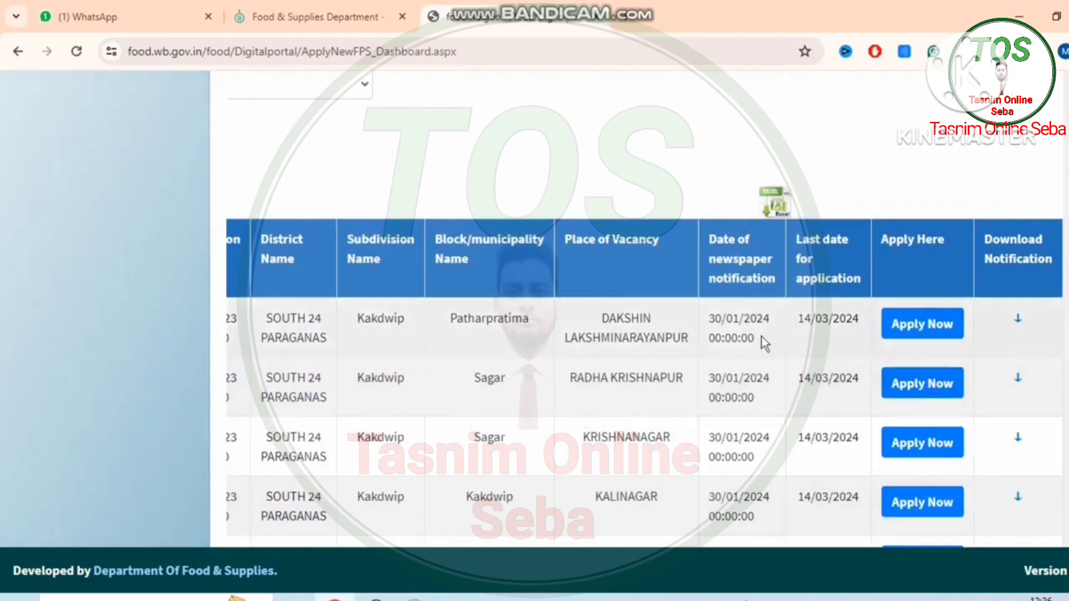
left_click_drag(764, 342, 716, 318)
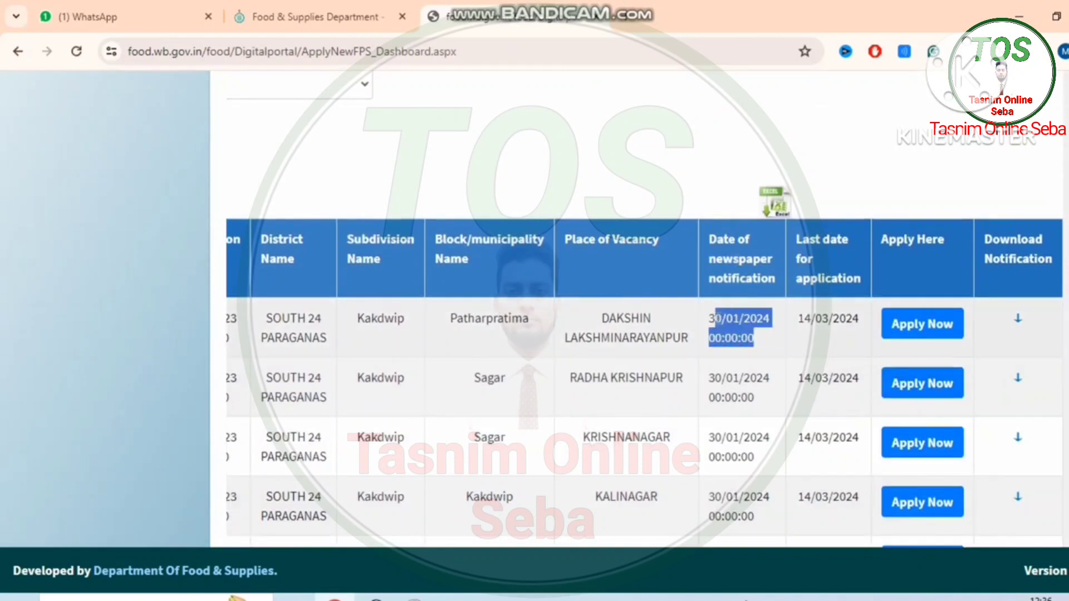
scroll(954, 157, "down", 2)
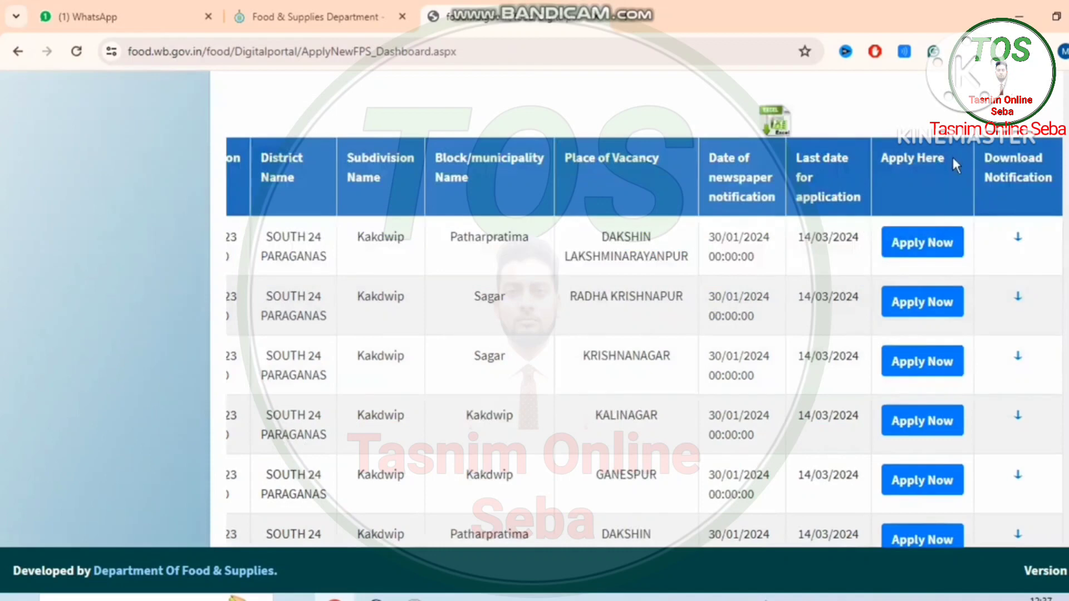
left_click(1018, 240)
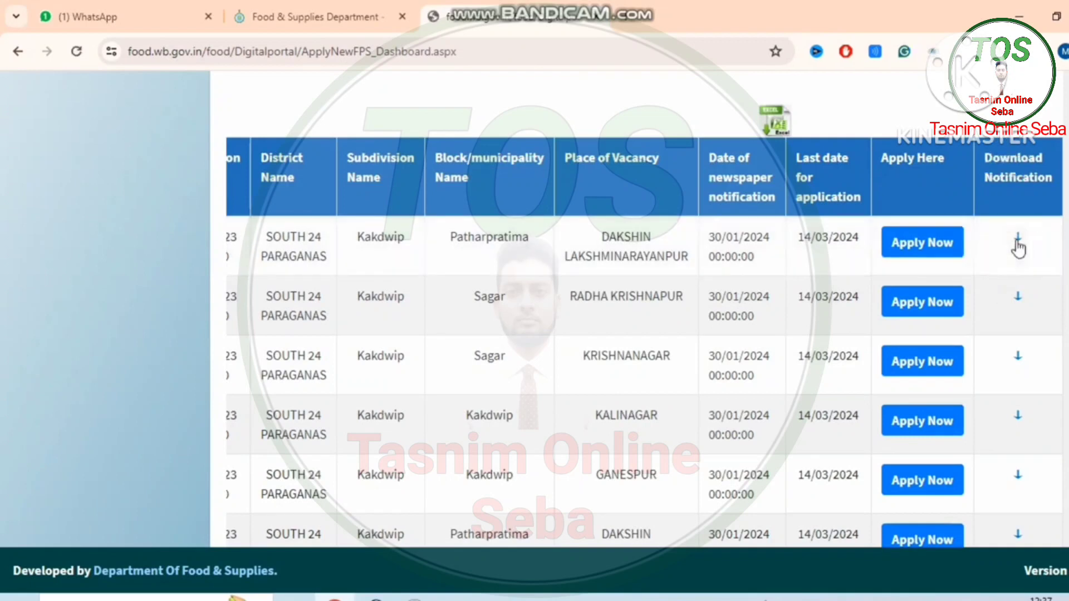
left_click(889, 103)
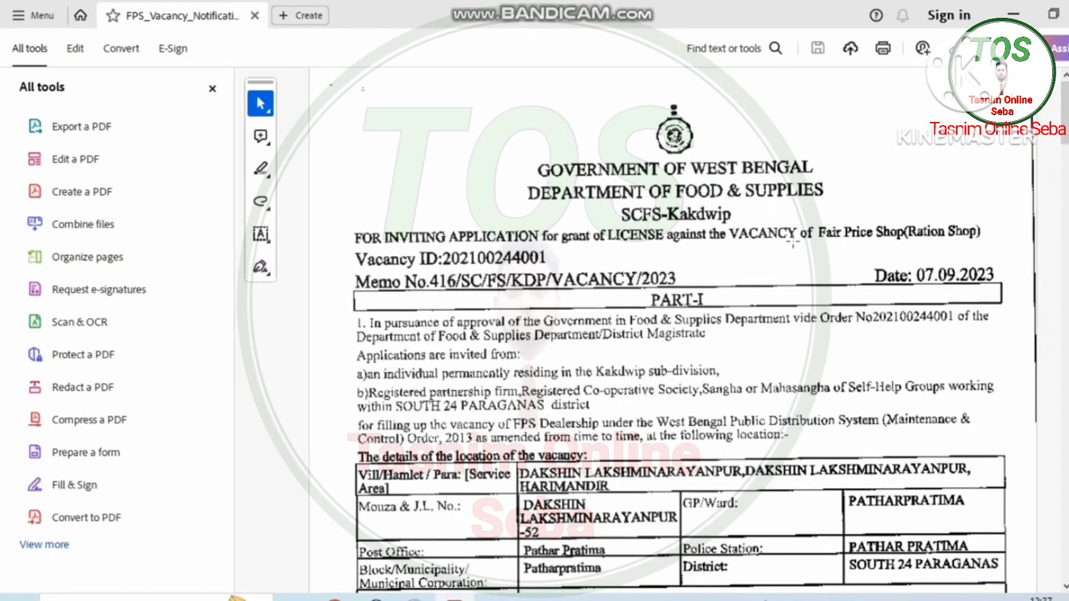
- Read the FPS_Vacancy notice down to the Part-2 eligibility criteria, then return to Chrome
scroll(815, 314, "down", 3)
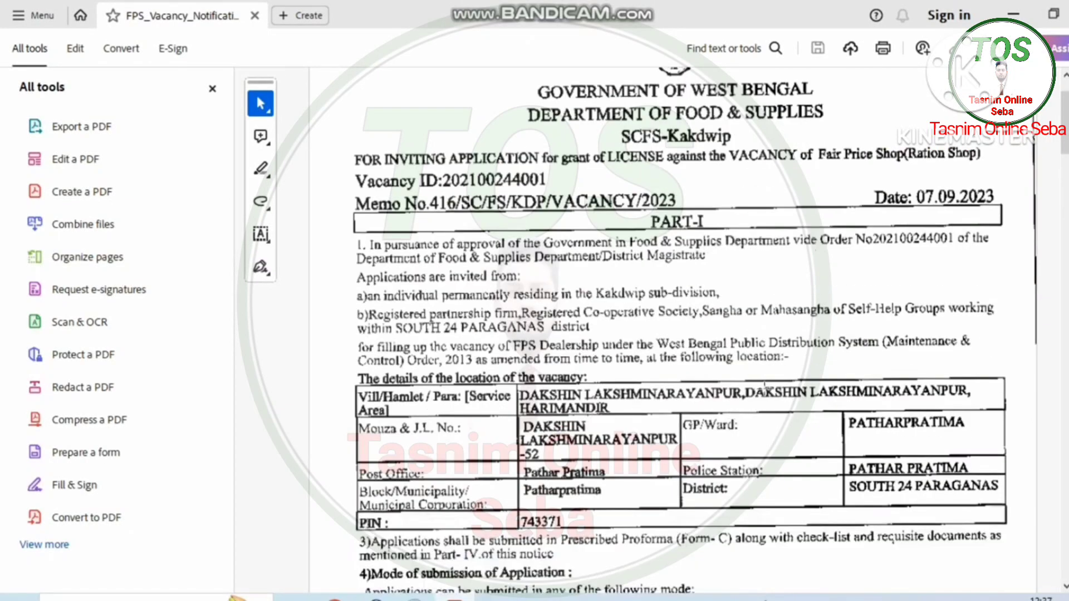
scroll(768, 387, "down", 3)
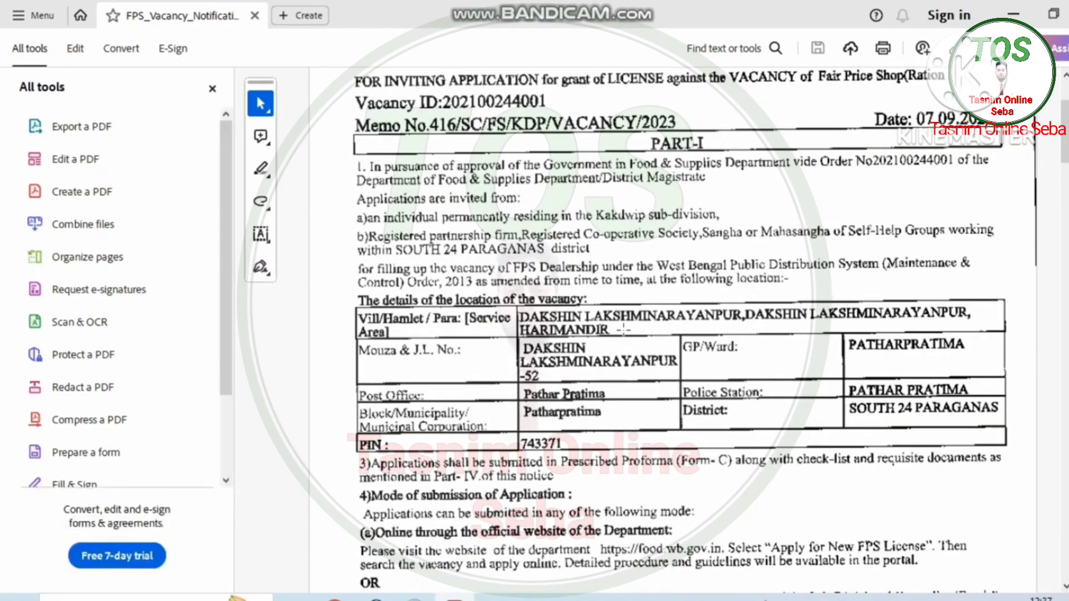
scroll(698, 390, "down", 3)
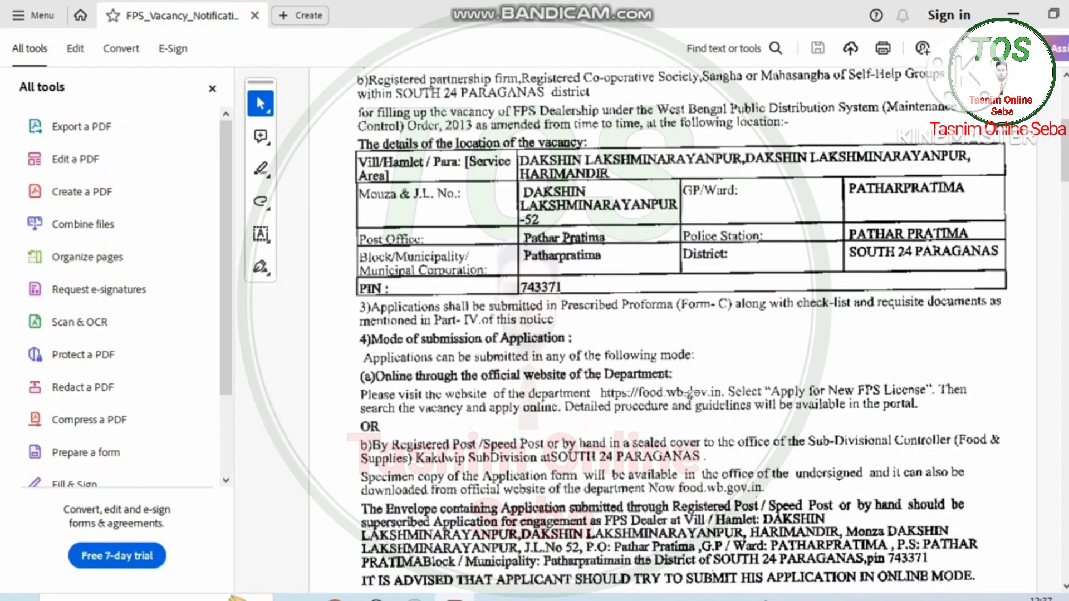
scroll(690, 393, "down", 2)
scroll(687, 396, "down", 2)
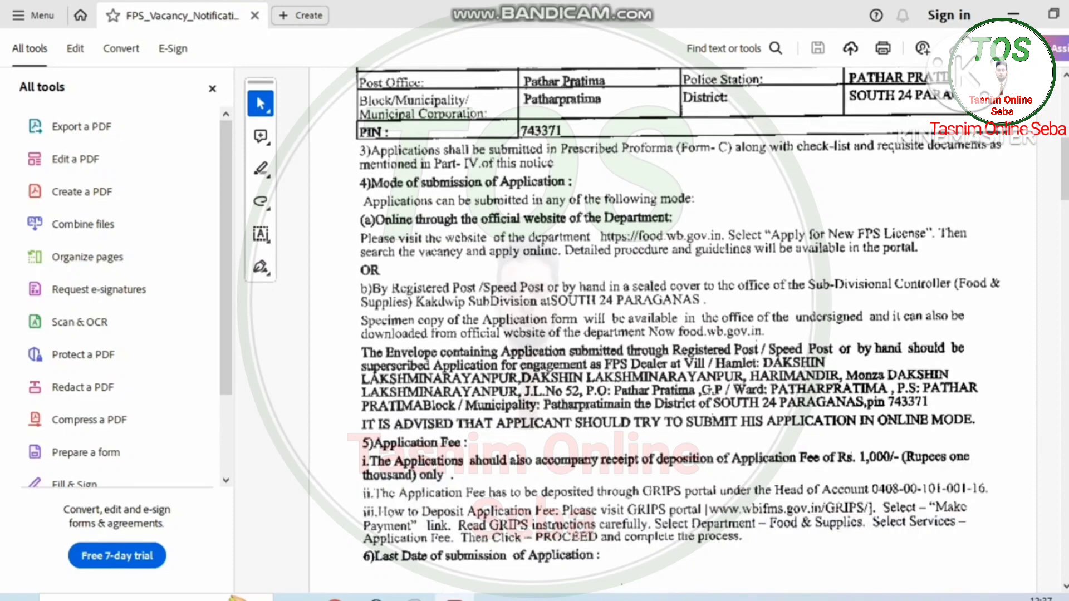
scroll(620, 388, "down", 1)
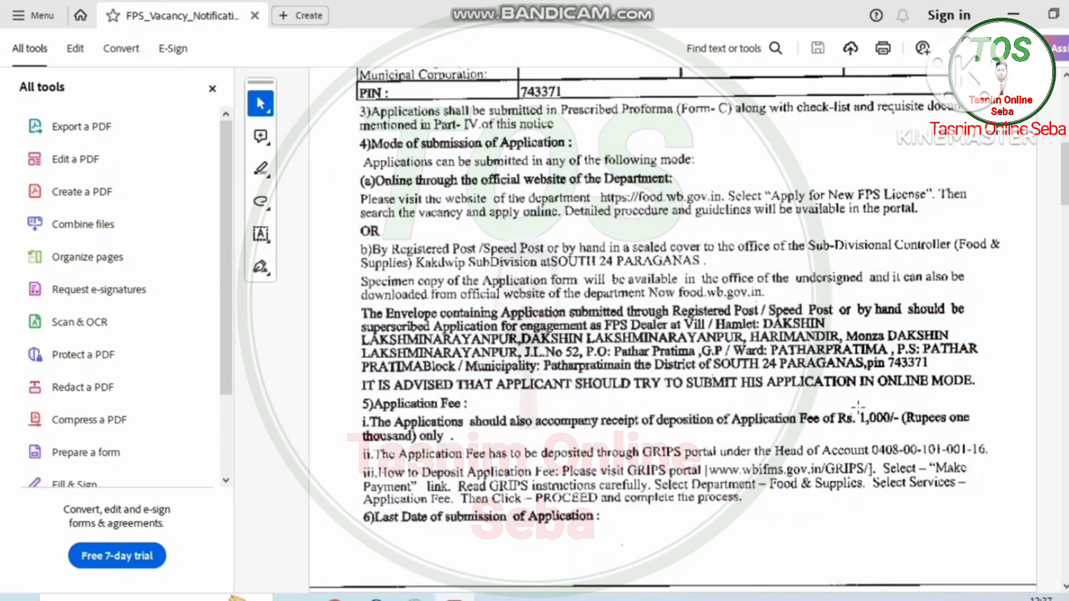
scroll(857, 409, "down", 2)
scroll(856, 411, "down", 6)
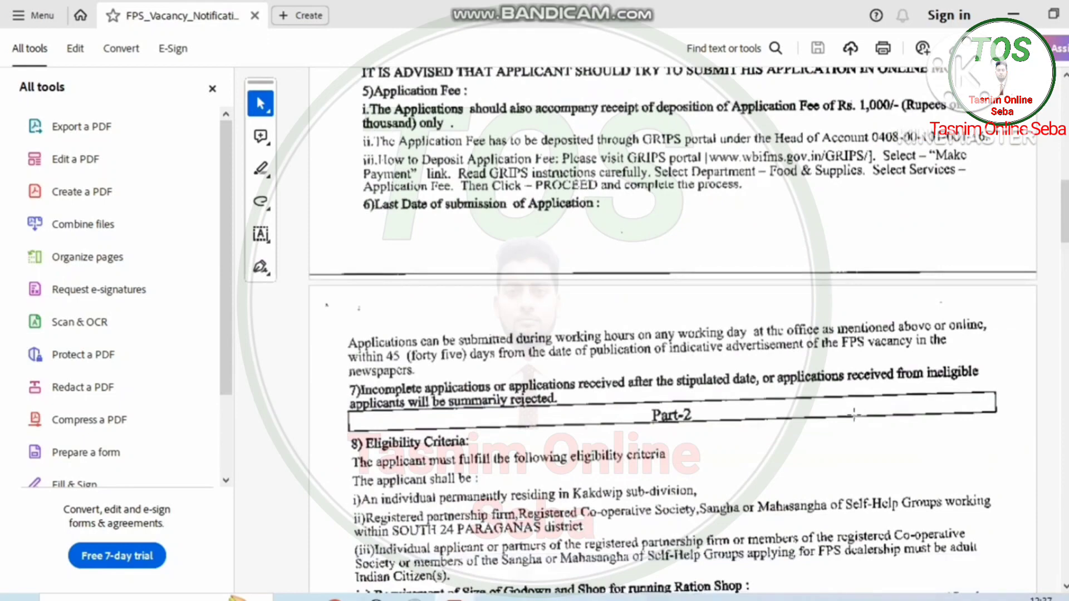
scroll(854, 414, "down", 3)
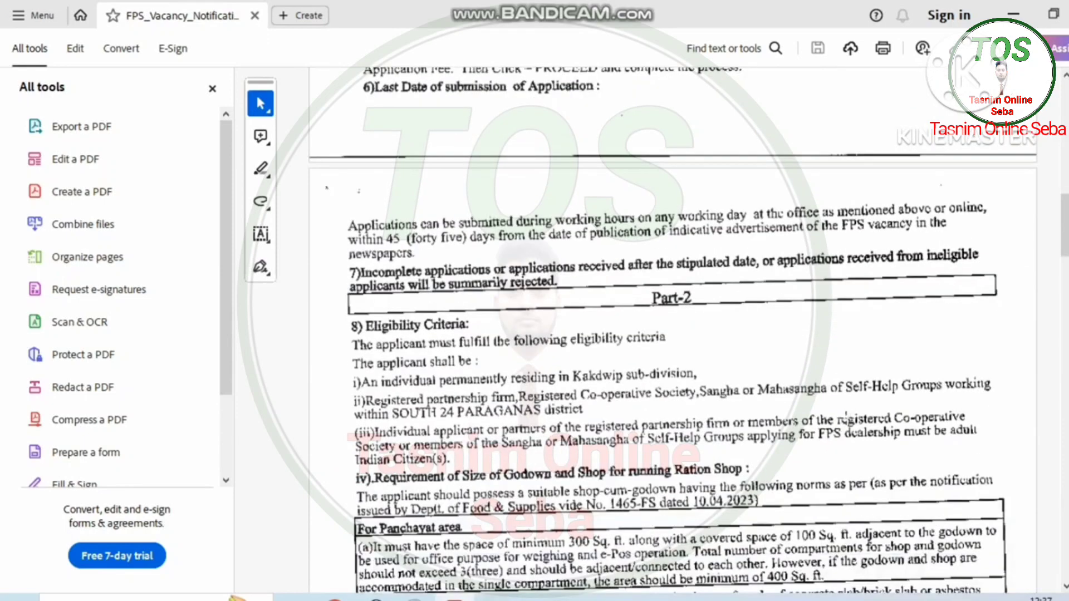
scroll(846, 418, "down", 2)
scroll(846, 418, "down", 2)
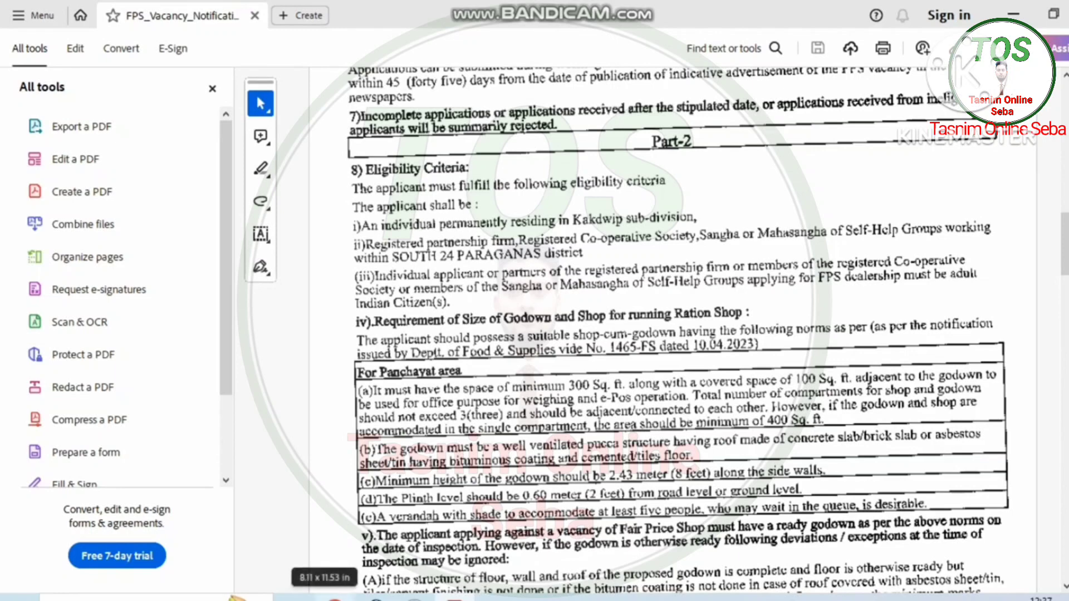
left_click(335, 599)
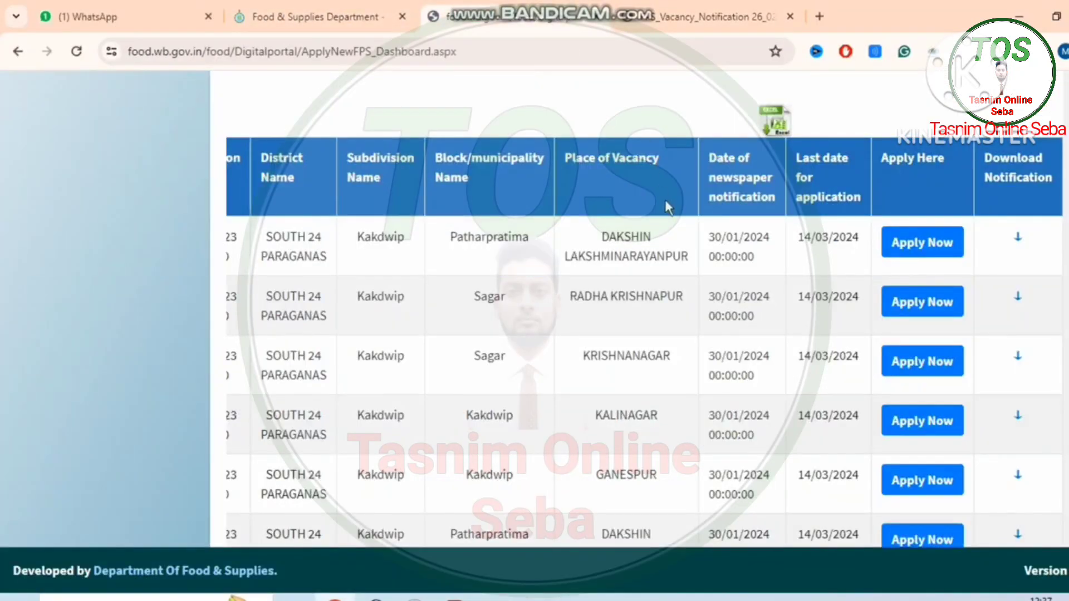
- Apply for the DAKSHIN LAKSHMINARAYANPUR vacancy and verify the applicant's mobile number with the received OTP
left_click(937, 254)
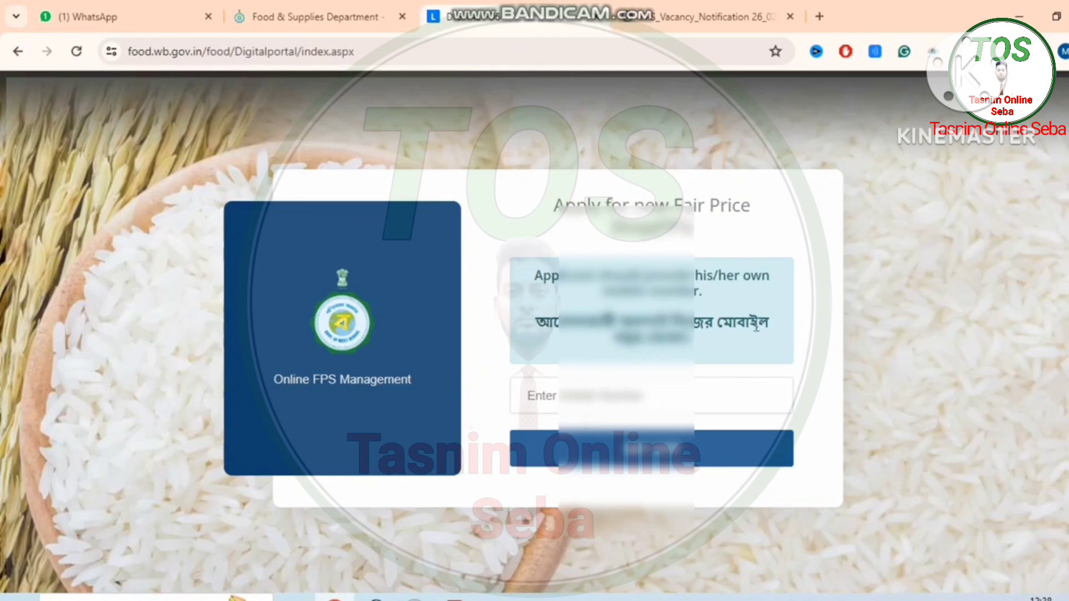
left_click(608, 397)
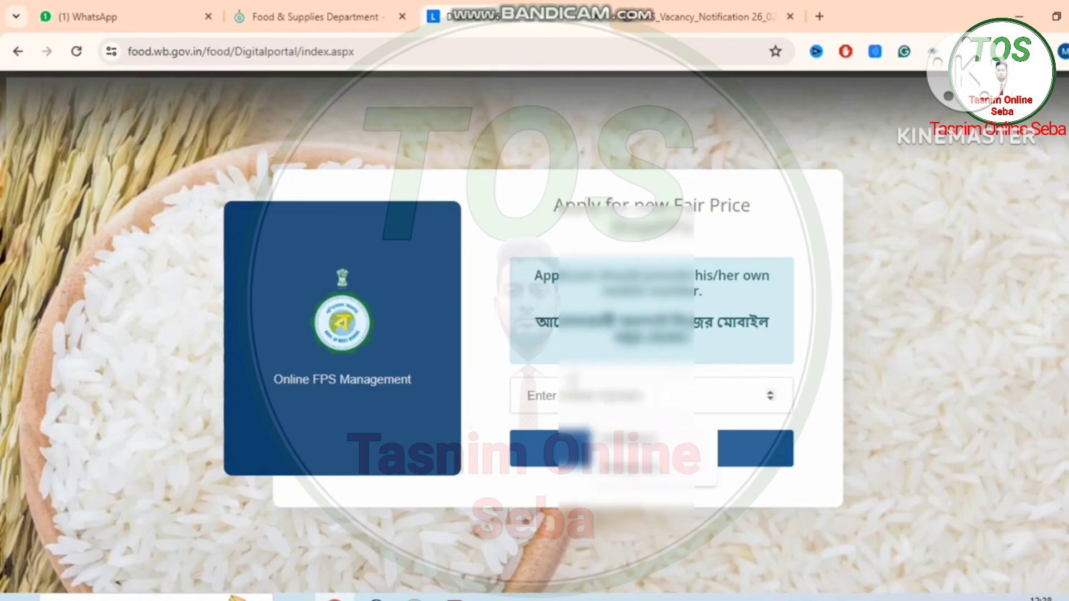
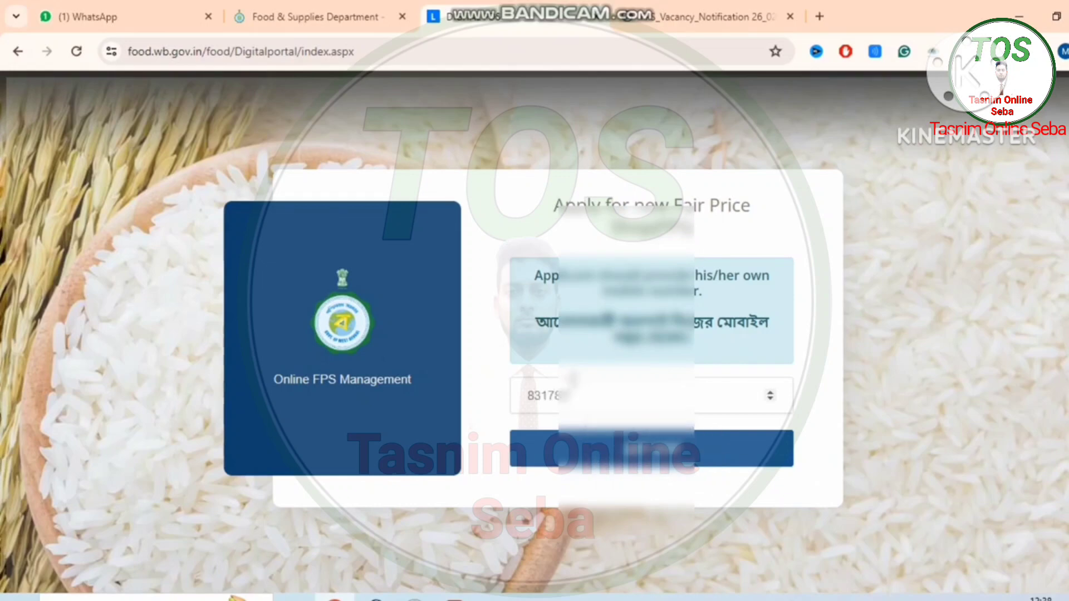
left_click(648, 460)
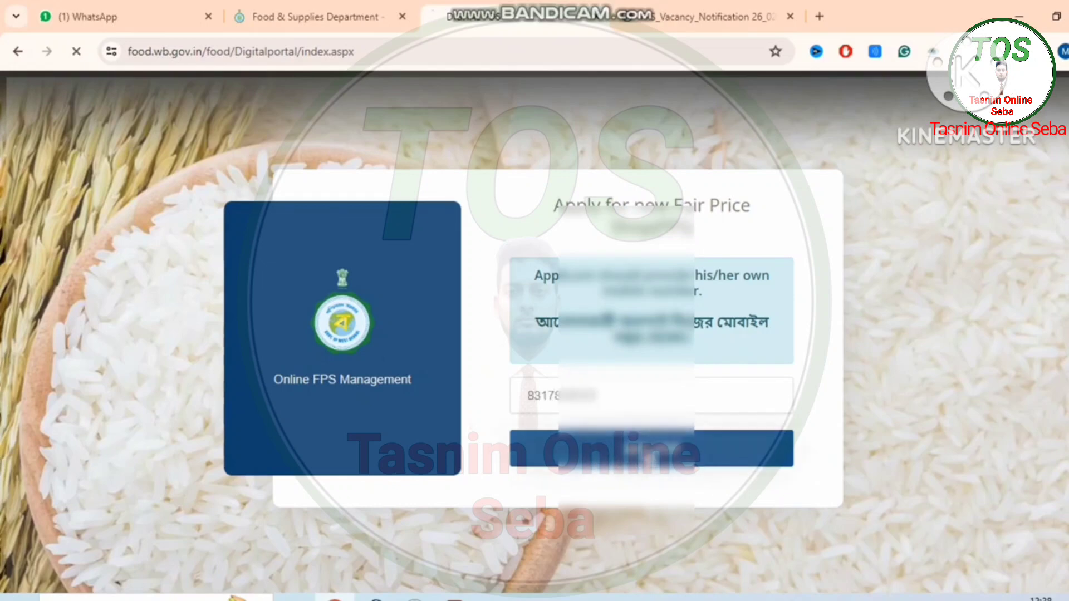
left_click(616, 438)
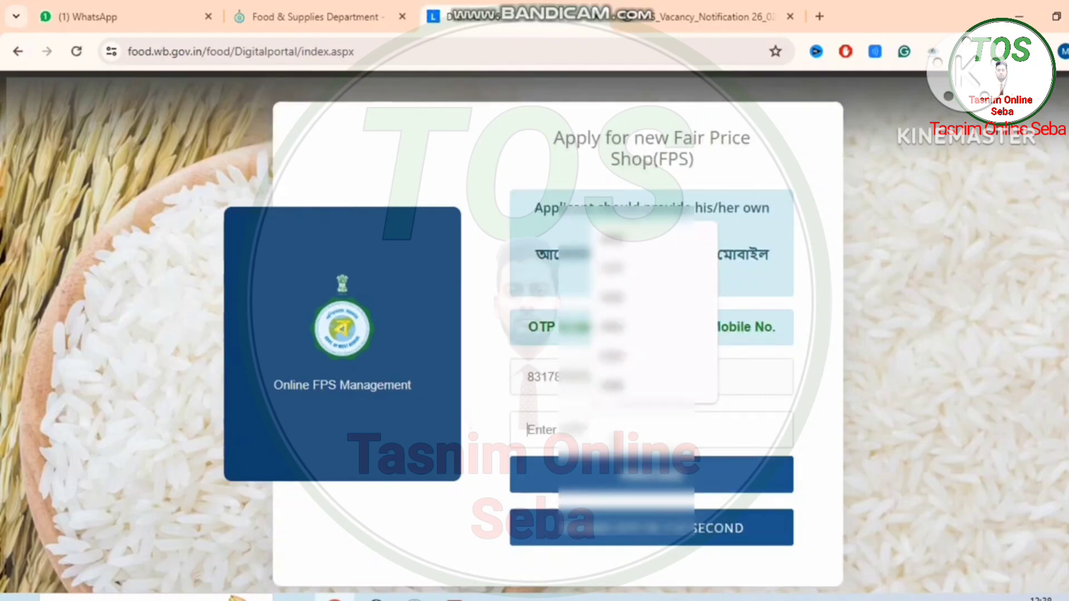
left_click(416, 599)
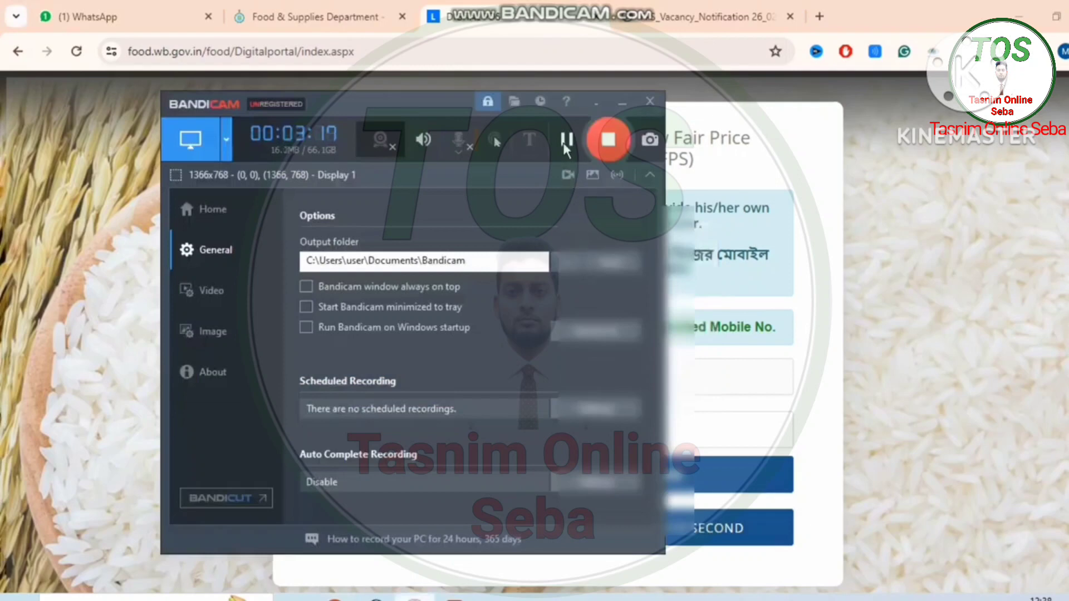
left_click(567, 140)
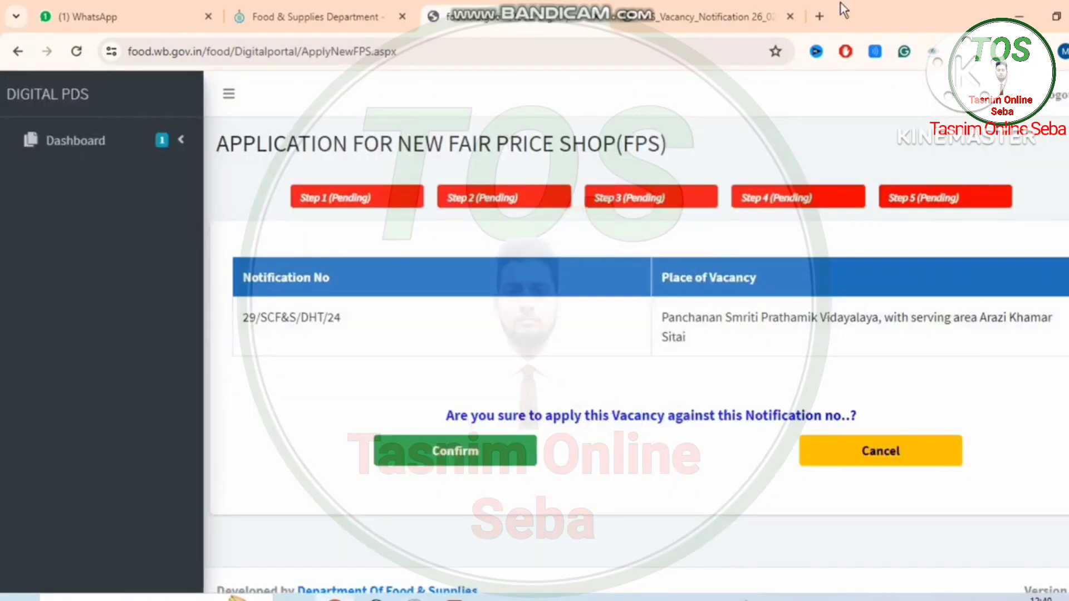
- Confirm applying for vacancy notification 29/SCF&S/DHT/24 and review the application steps
left_click_drag(577, 425, 824, 421)
left_click(826, 421)
left_click(498, 449)
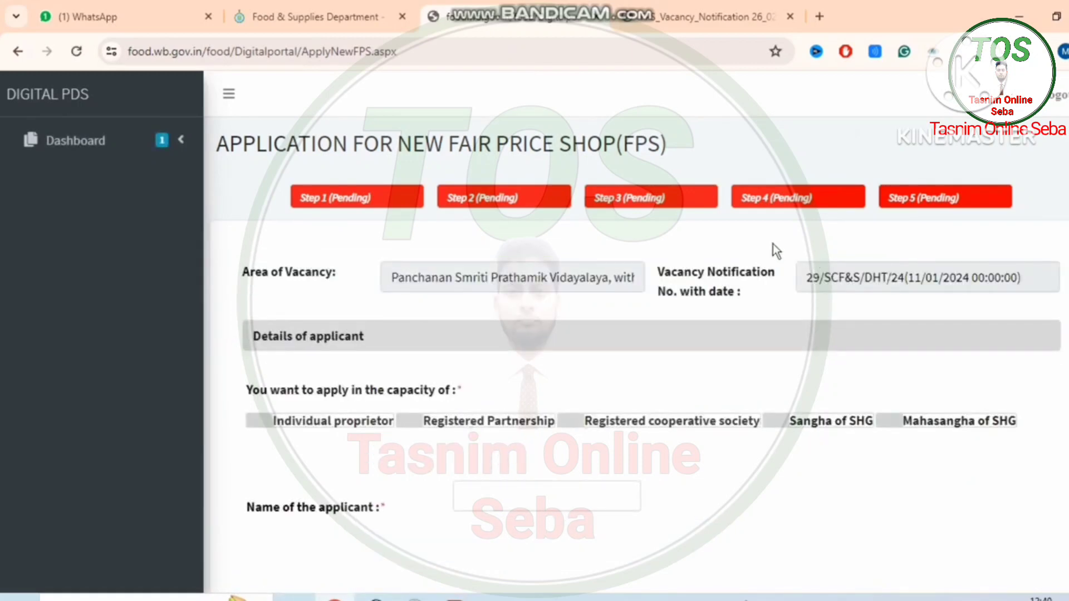
scroll(752, 277, "down", 1)
scroll(750, 279, "up", 1)
left_click_drag(954, 198, 287, 143)
left_click(569, 203)
- Choose Individual proprietor as the capacity in which to apply
scroll(631, 316, "down", 3)
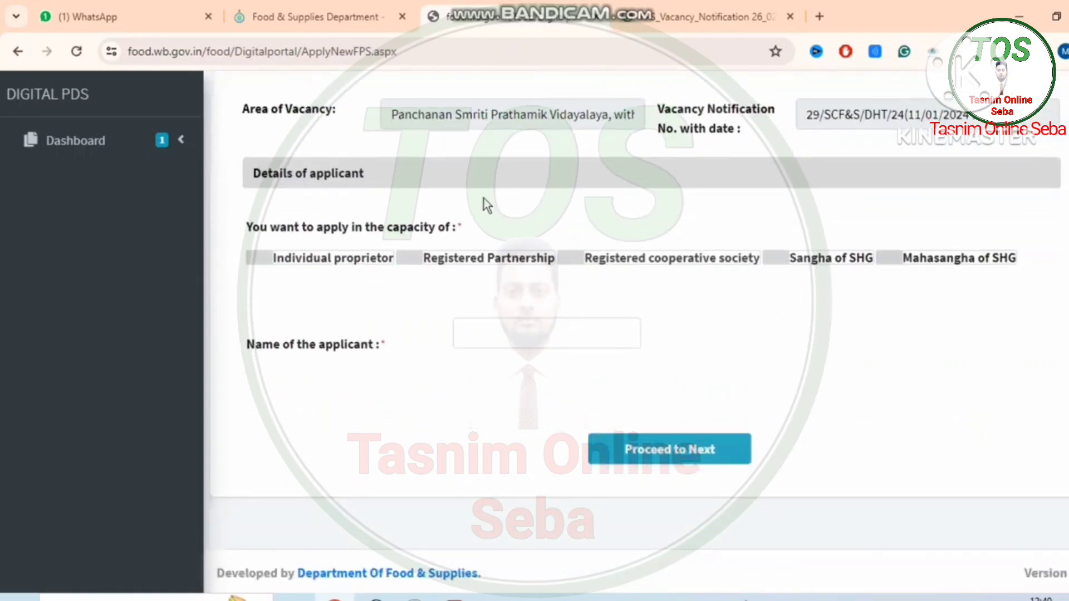
left_click_drag(286, 238, 443, 230)
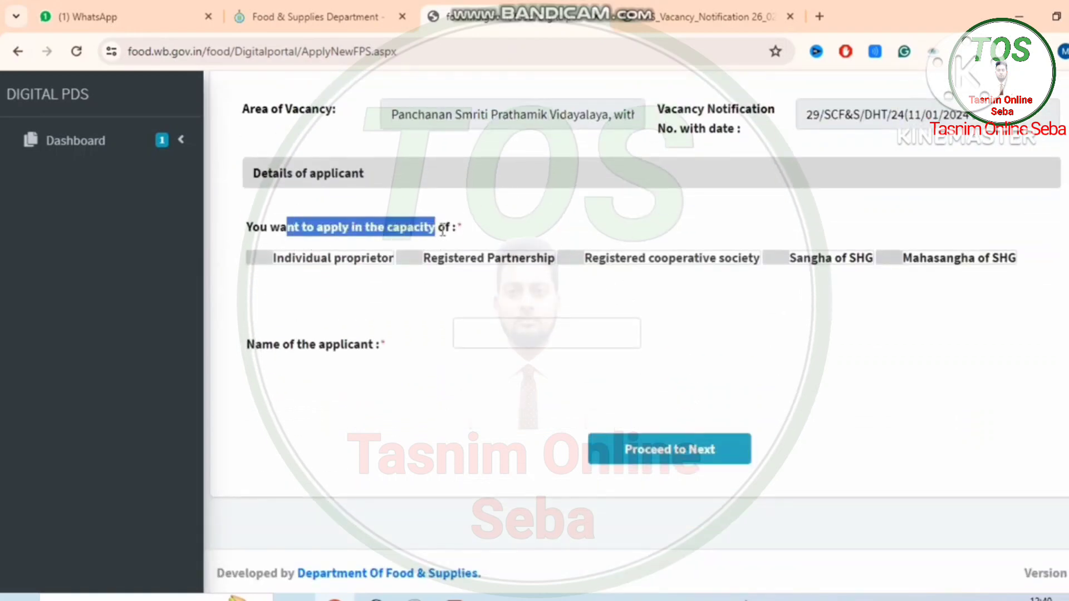
left_click(333, 260)
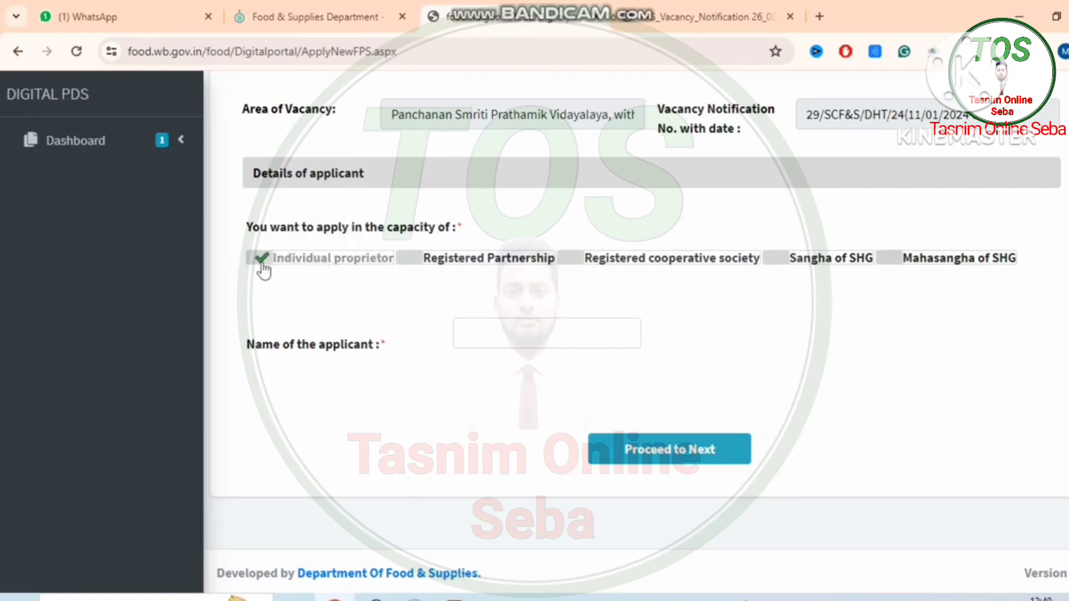
left_click(261, 266)
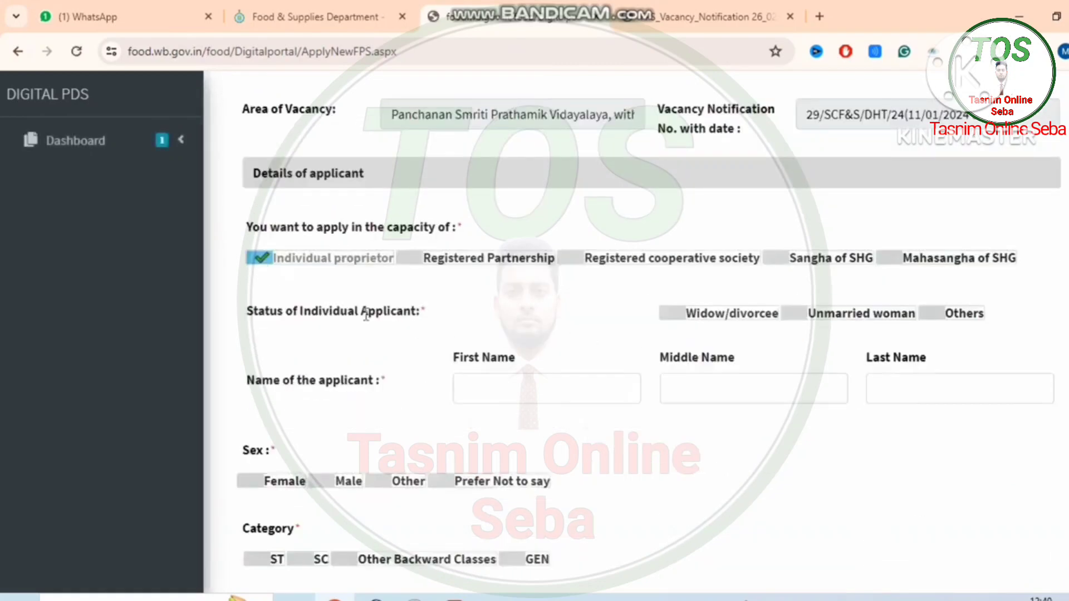
- Set the individual applicant status to Unmarried woman and review the name fields
left_click_drag(297, 311, 423, 312)
left_click(423, 312)
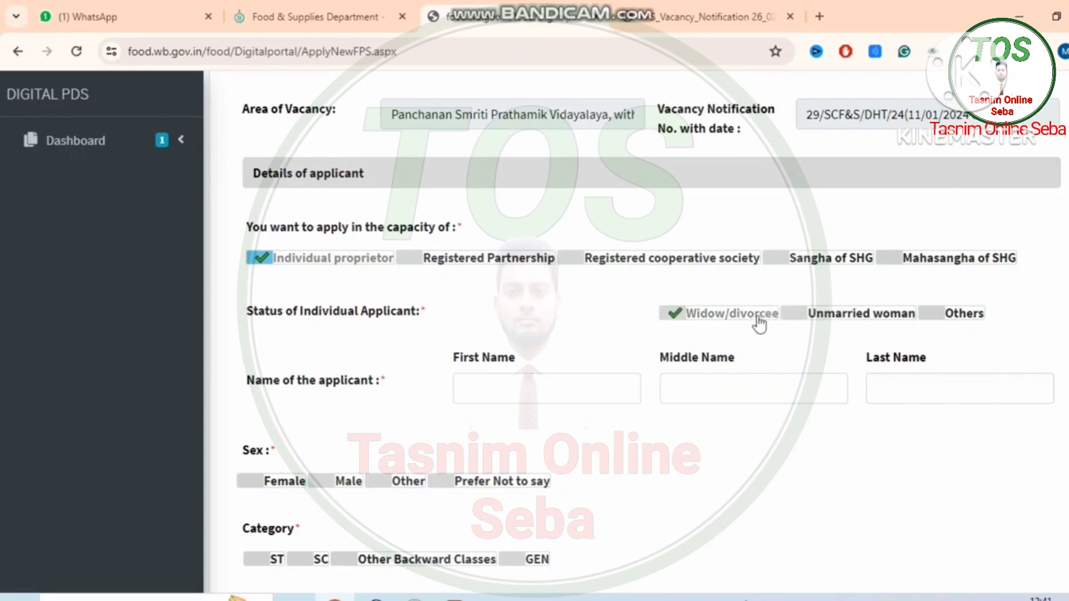
left_click(936, 318)
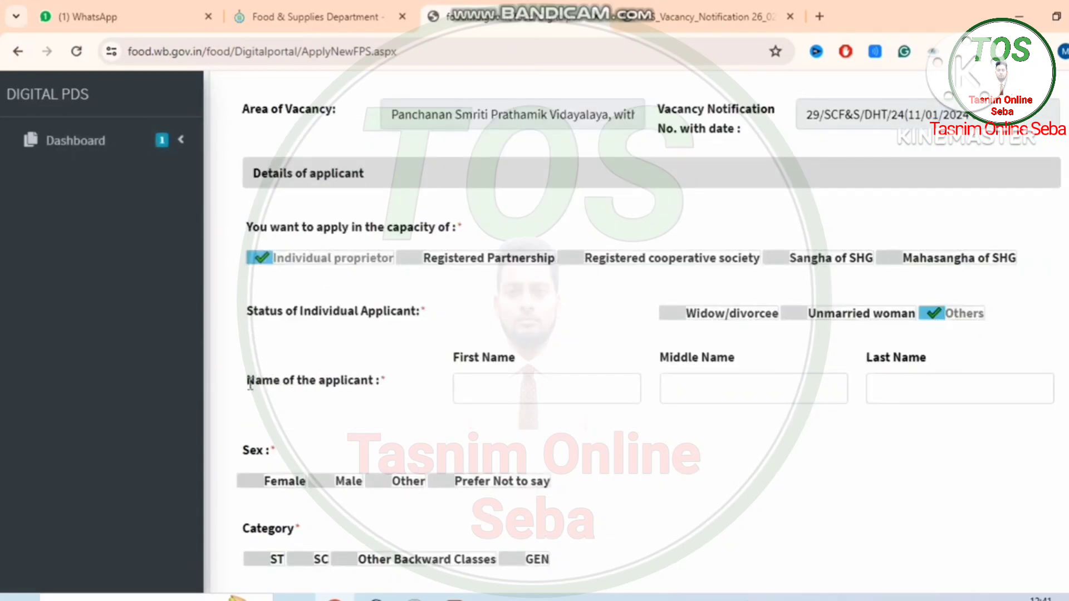
left_click(798, 313)
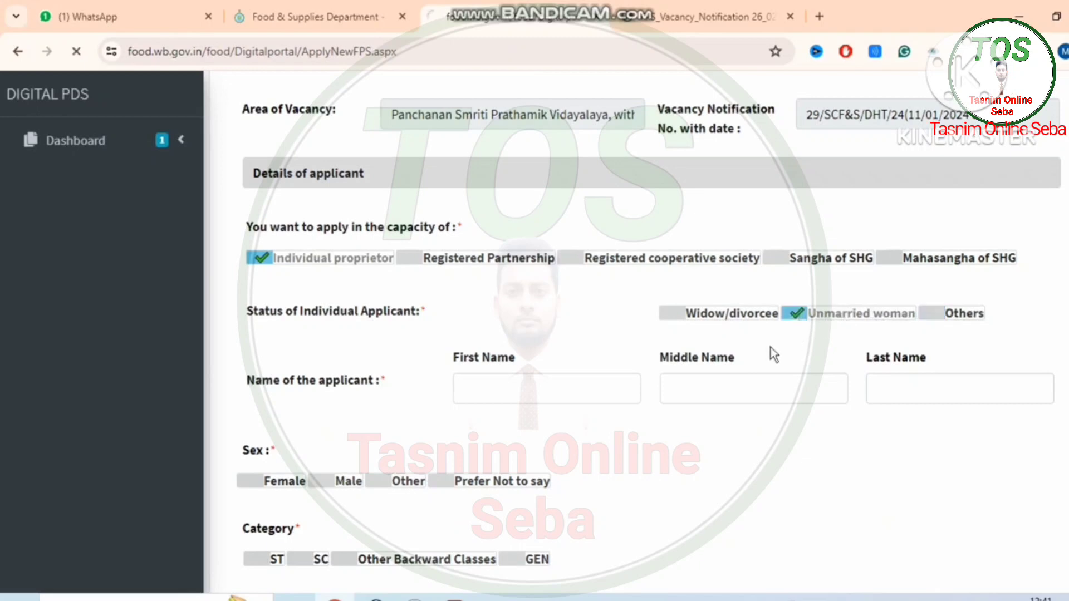
left_click_drag(257, 377, 394, 382)
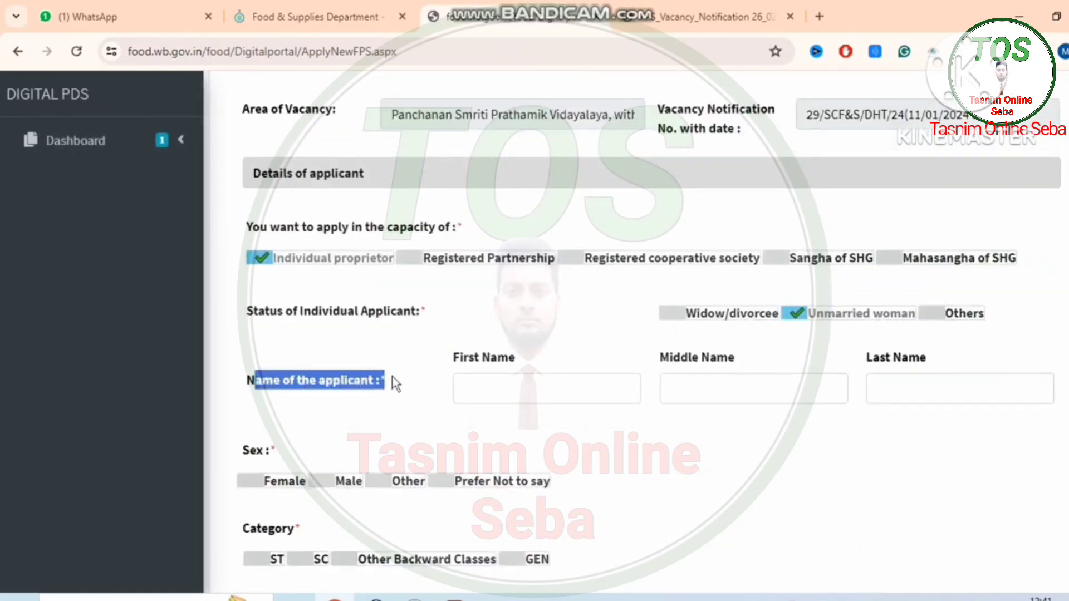
left_click_drag(455, 359, 546, 360)
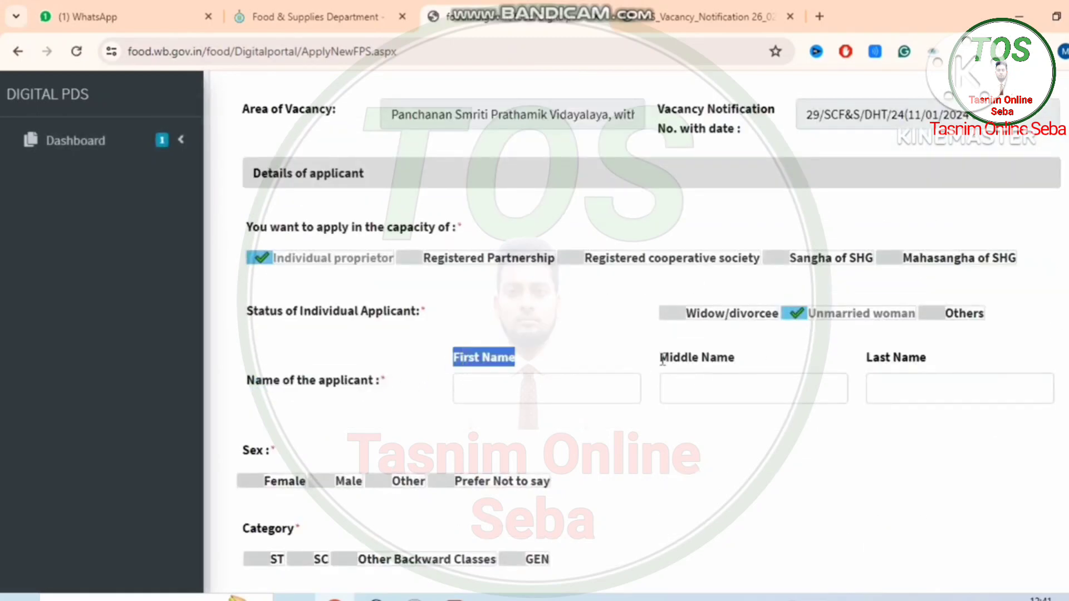
left_click_drag(663, 361, 957, 359)
left_click(957, 359)
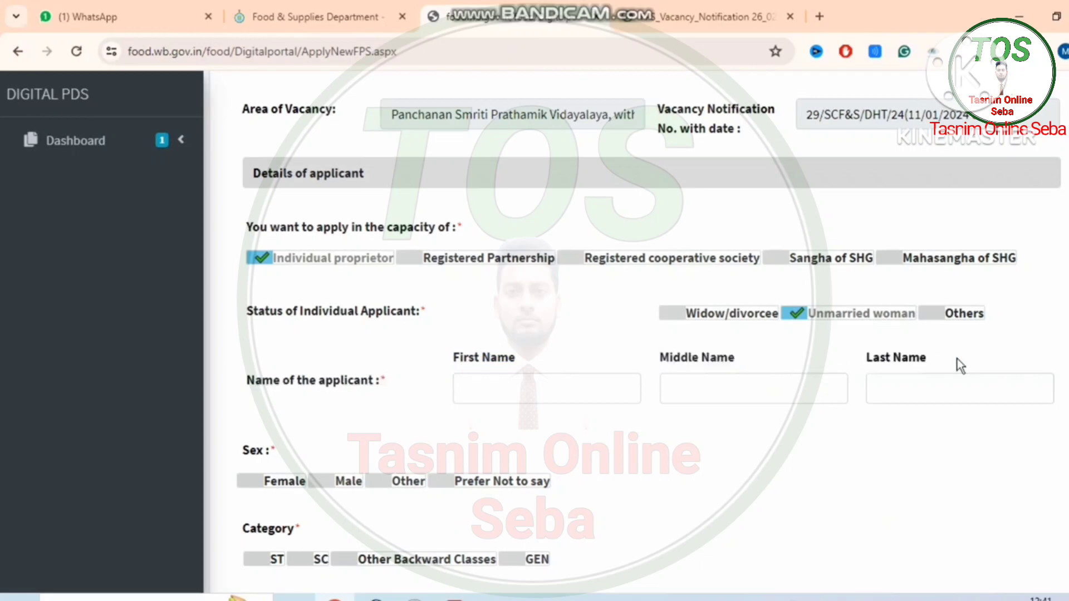
- Set the applicant's sex to Female
scroll(898, 370, "down", 1)
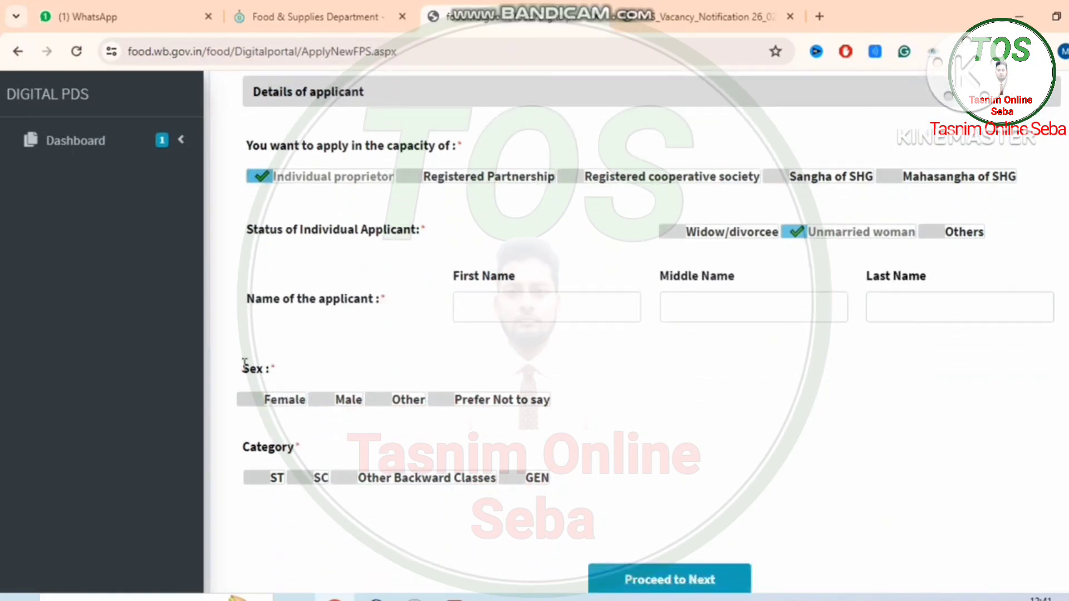
left_click_drag(245, 368, 336, 375)
left_click(349, 404)
left_click(275, 406)
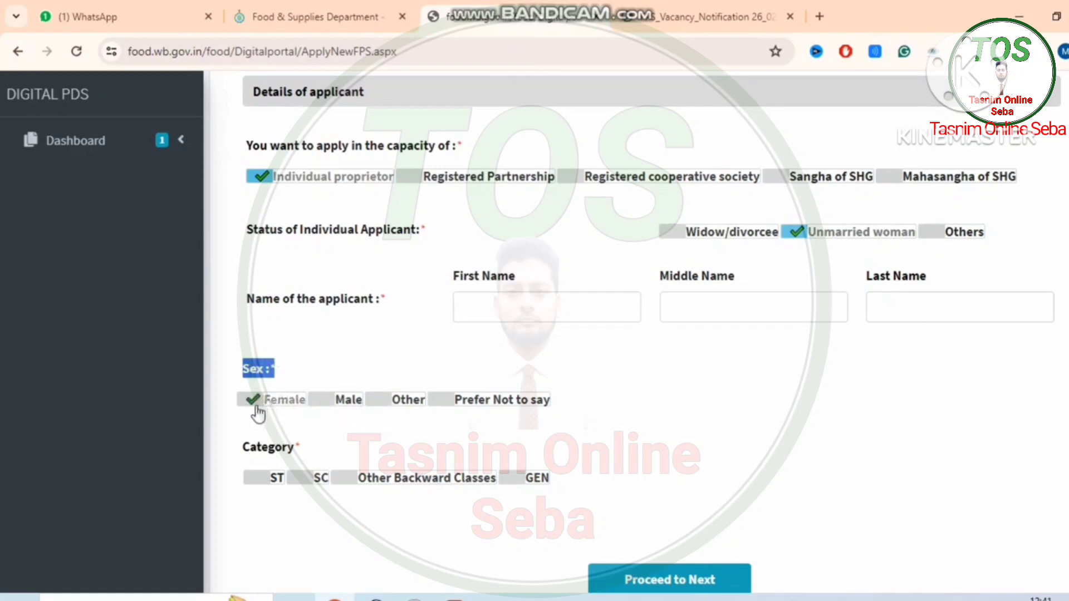
left_click(254, 403)
- Choose SC as the applicant's category and proceed to the next step
scroll(443, 390, "down", 2)
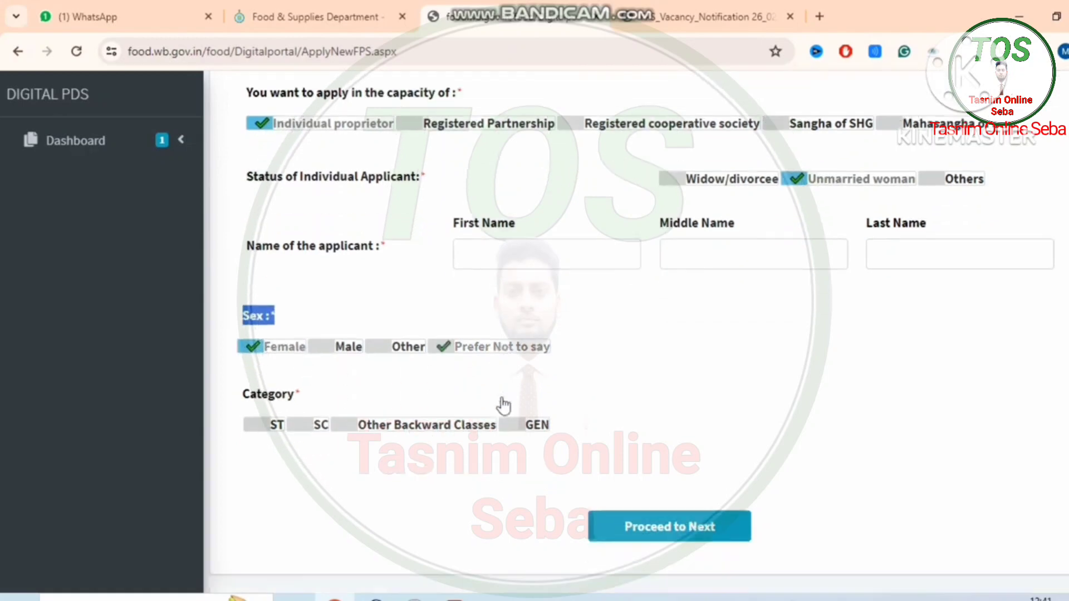
left_click_drag(250, 366, 310, 406)
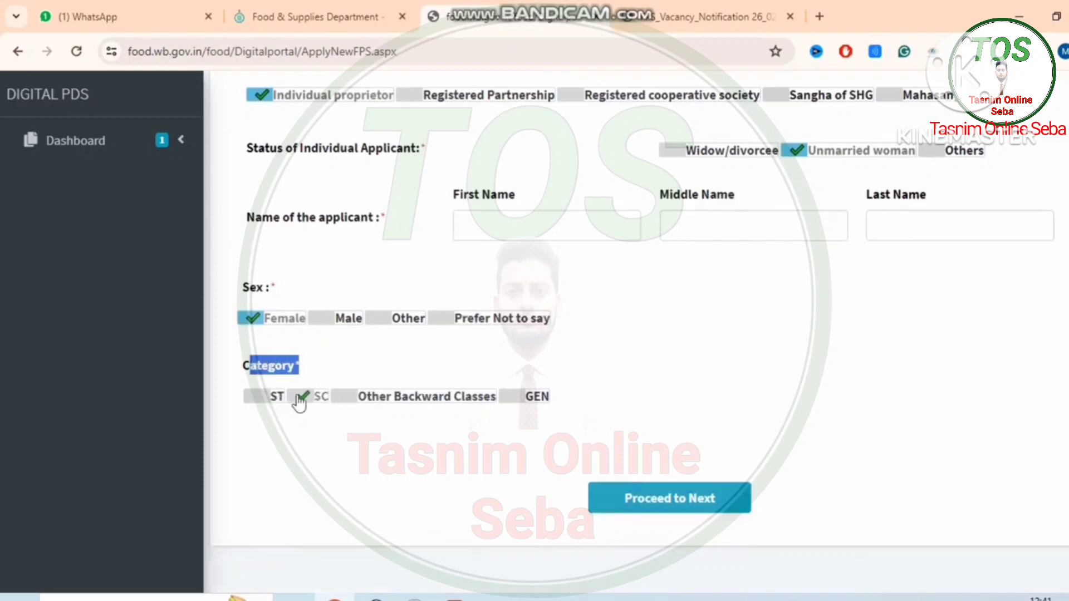
left_click(301, 397)
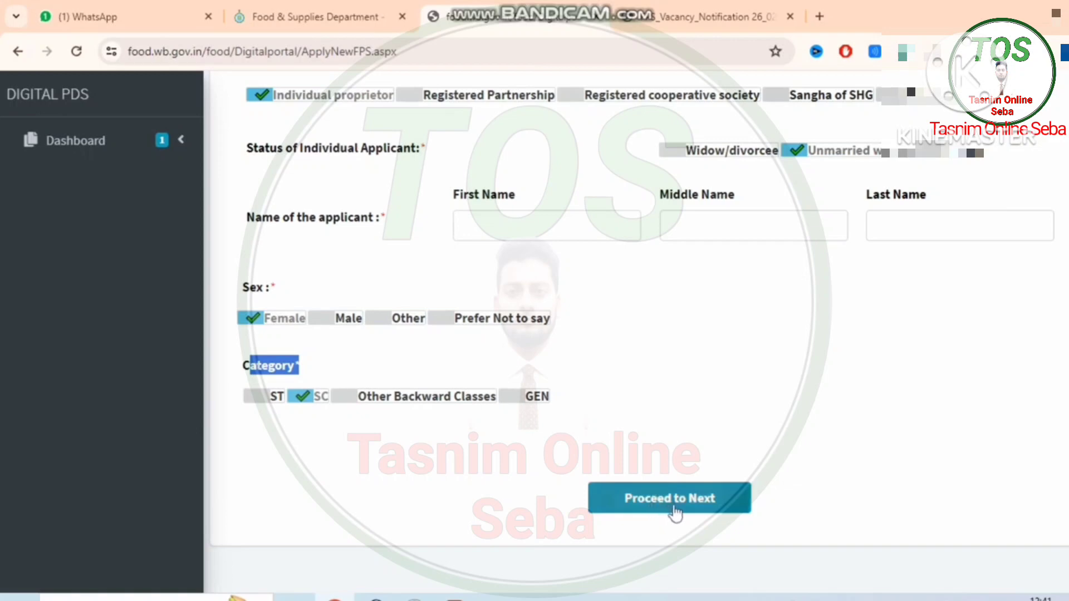
left_click(674, 511)
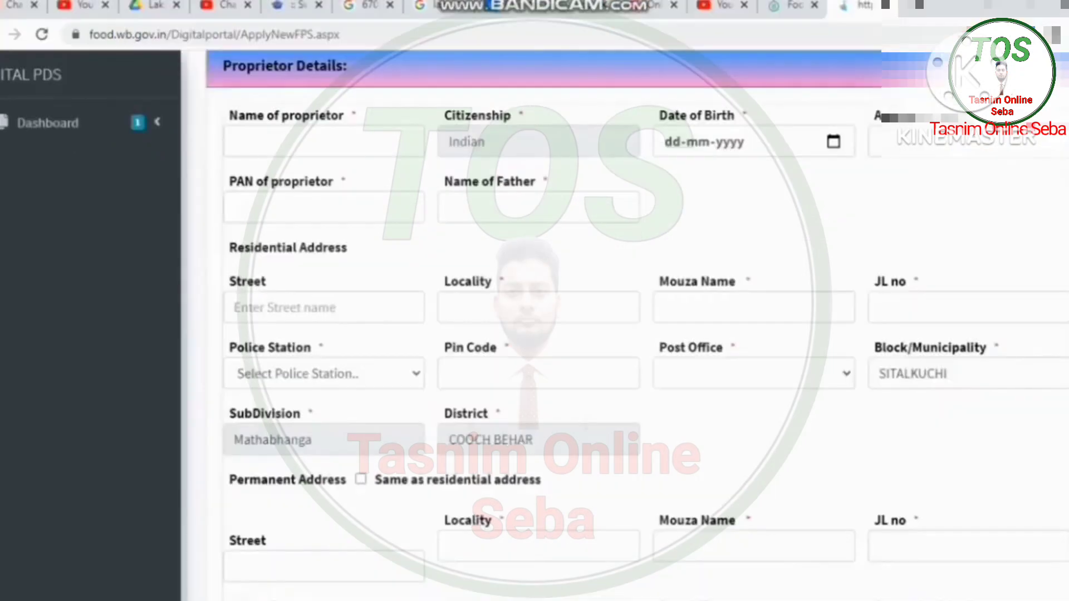
- Choose MEKHLIGANJ as the residential address police station
scroll(636, 325, "up", 5)
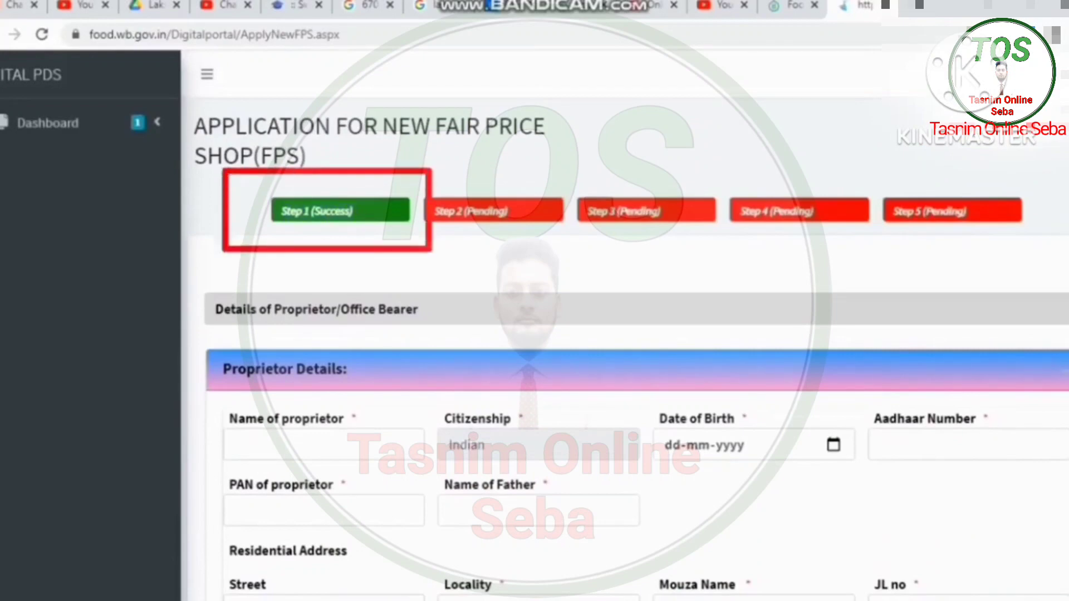
scroll(636, 324, "down", 3)
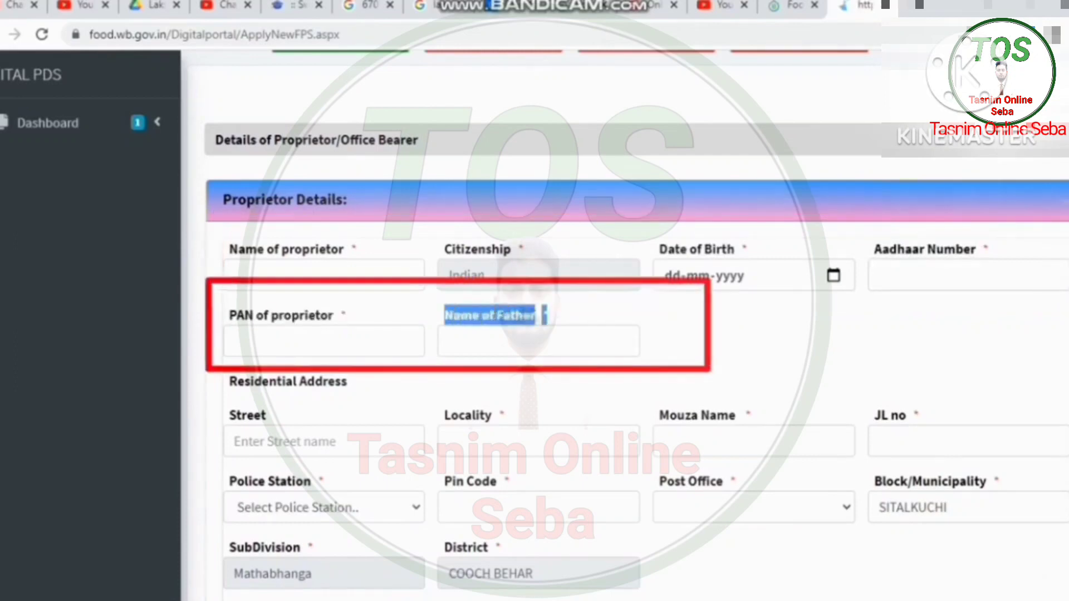
scroll(624, 335, "down", 3)
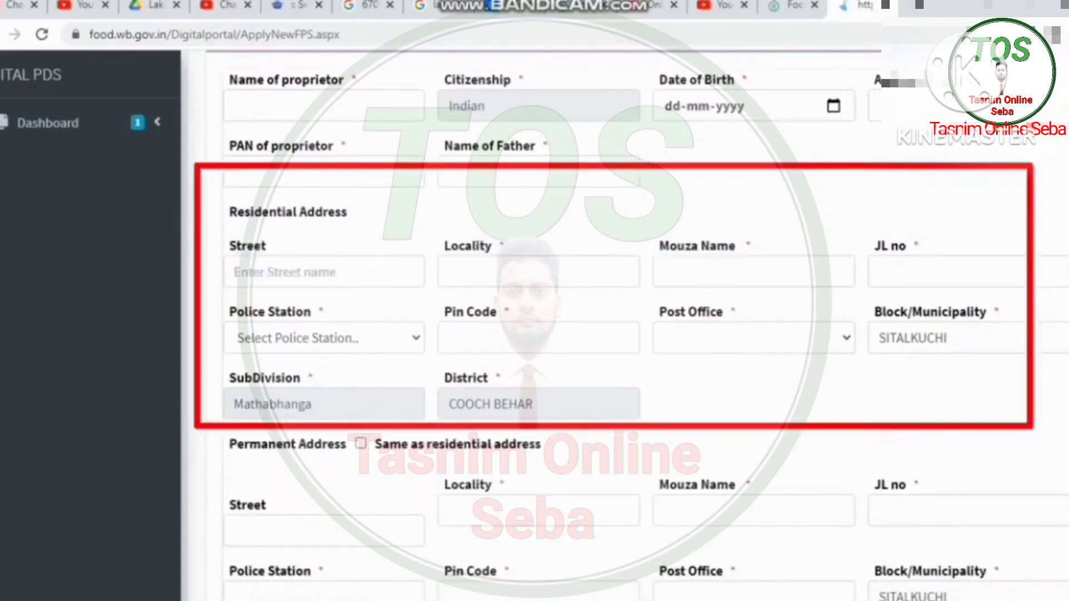
left_click_drag(327, 313, 258, 313)
left_click(312, 338)
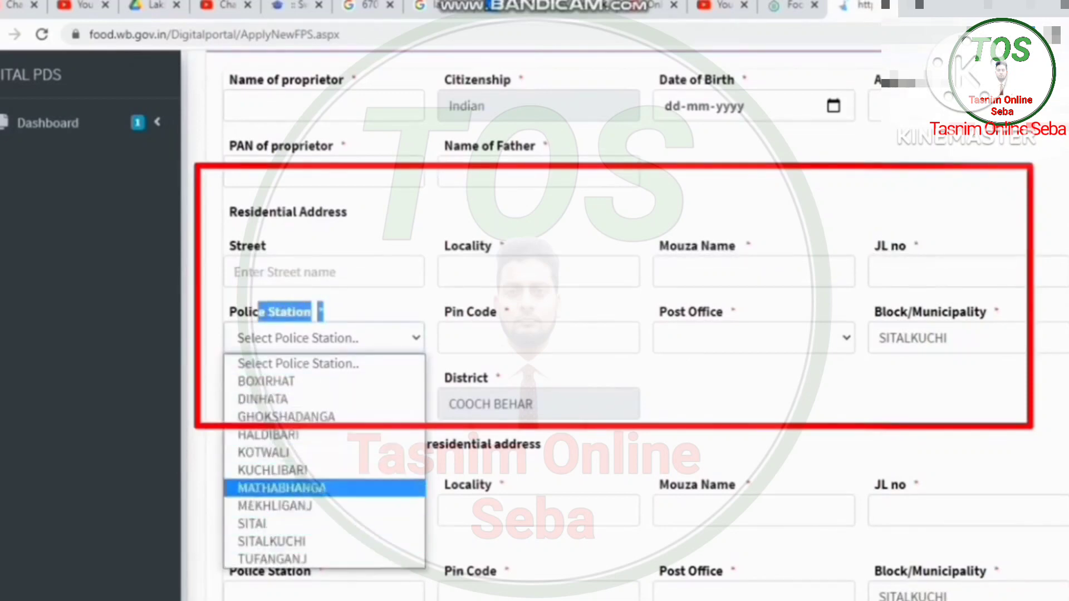
left_click(274, 506)
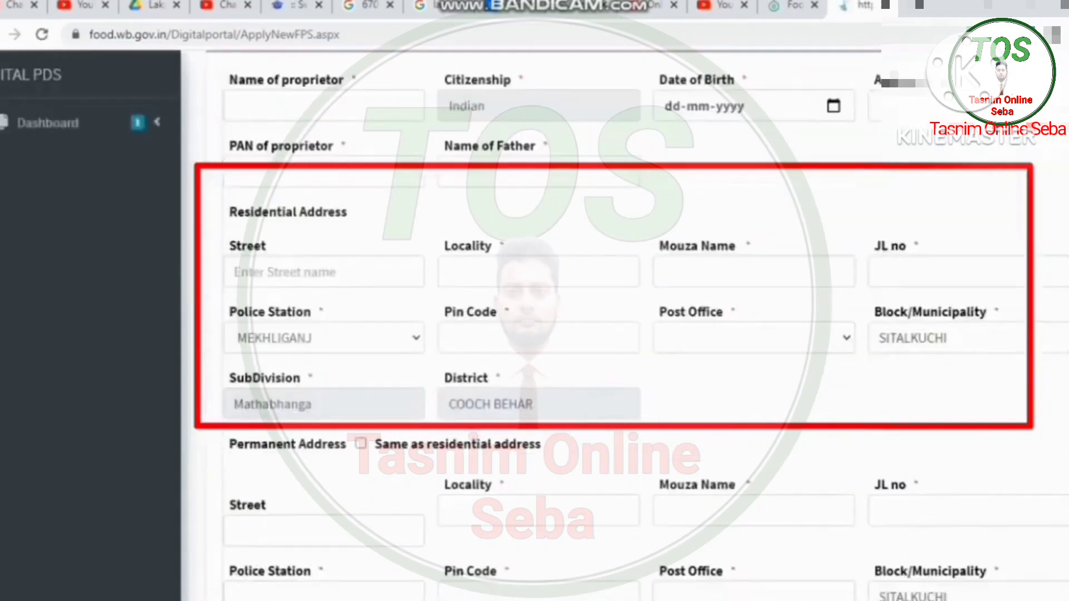
- Review the Pin Code, Post Office, Block/Municipality and District fields, dismissing the empty post office list
left_click_drag(511, 312, 444, 312)
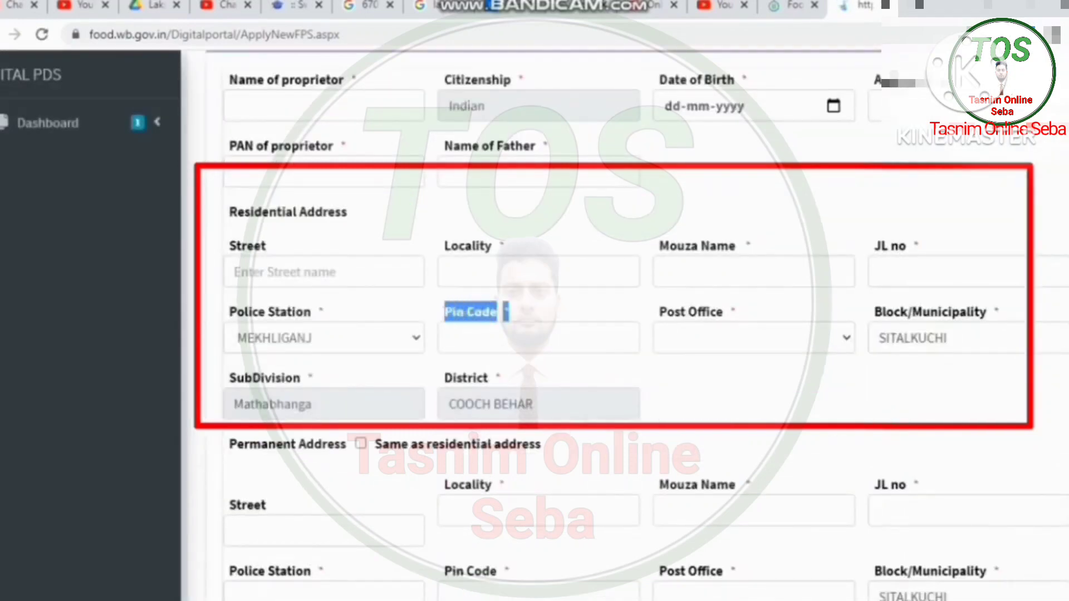
left_click_drag(735, 312, 660, 312)
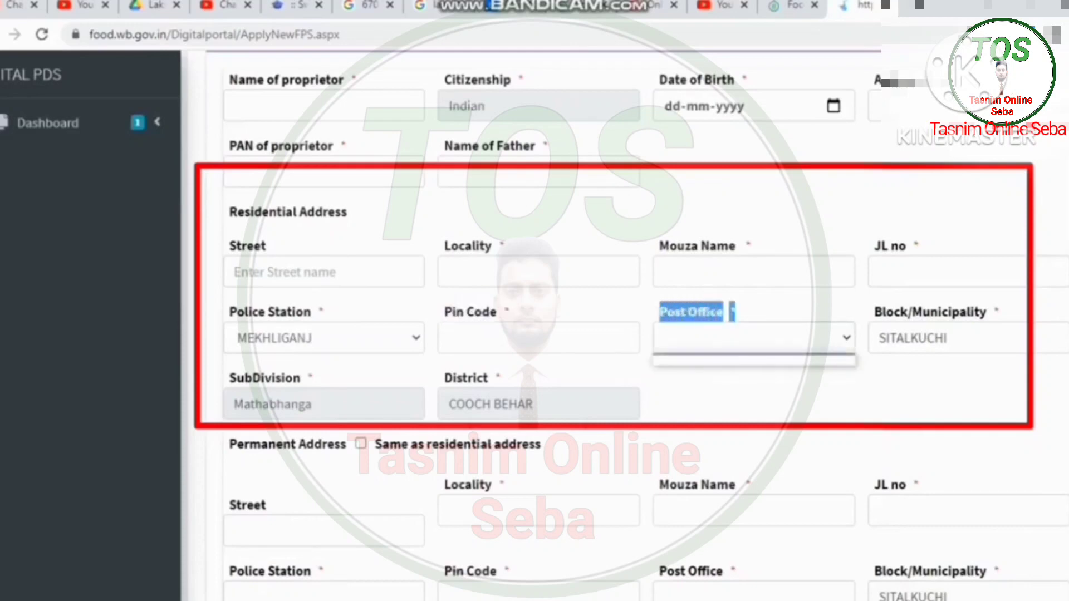
key("Escape")
left_click_drag(989, 312, 874, 312)
left_click(877, 313)
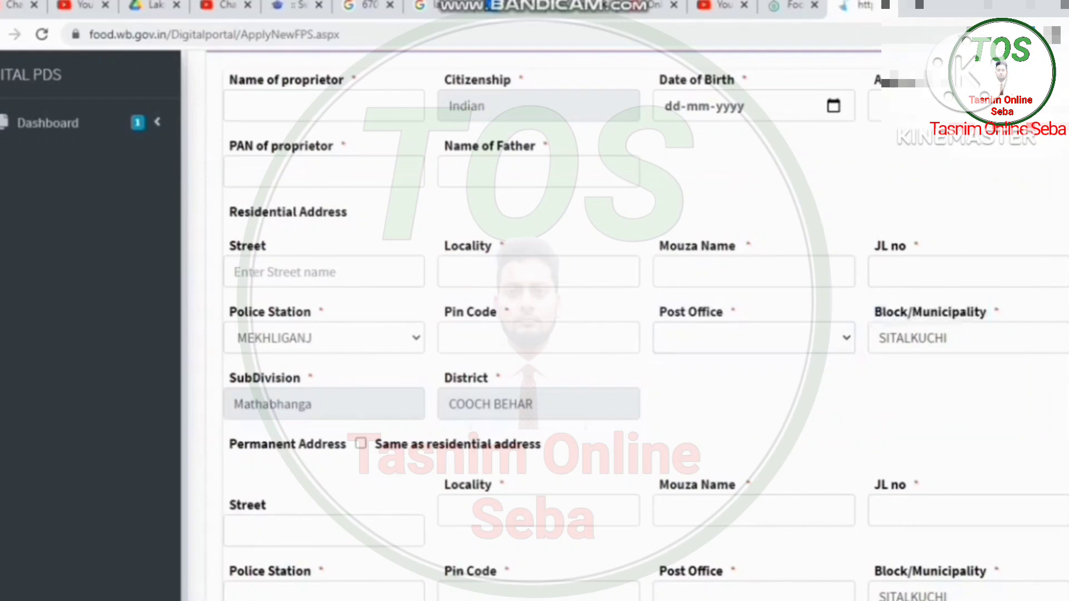
left_click_drag(236, 378, 315, 379)
left_click_drag(443, 378, 502, 379)
left_click(503, 378)
- Tick 'Same as residential address' for the permanent address
scroll(535, 357, "down", 1)
scroll(534, 334, "down", 3)
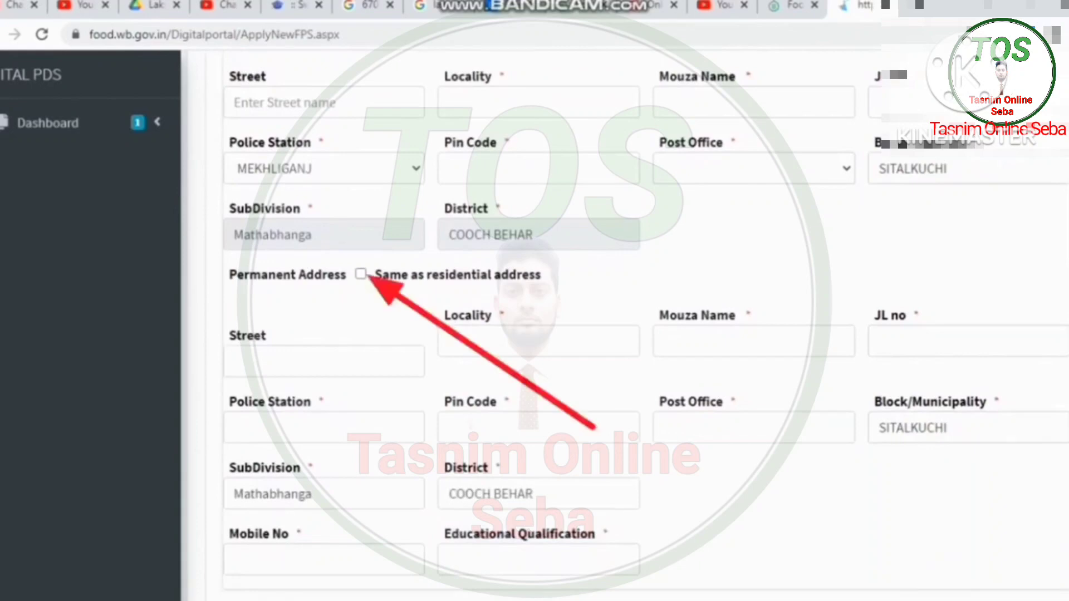
left_click_drag(230, 275, 346, 274)
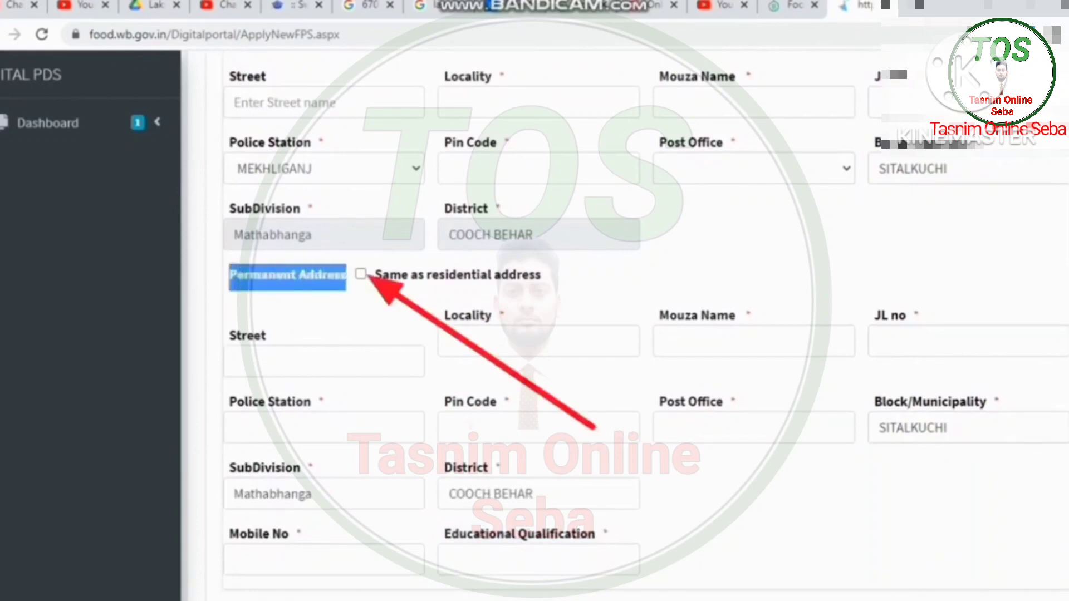
left_click(361, 273)
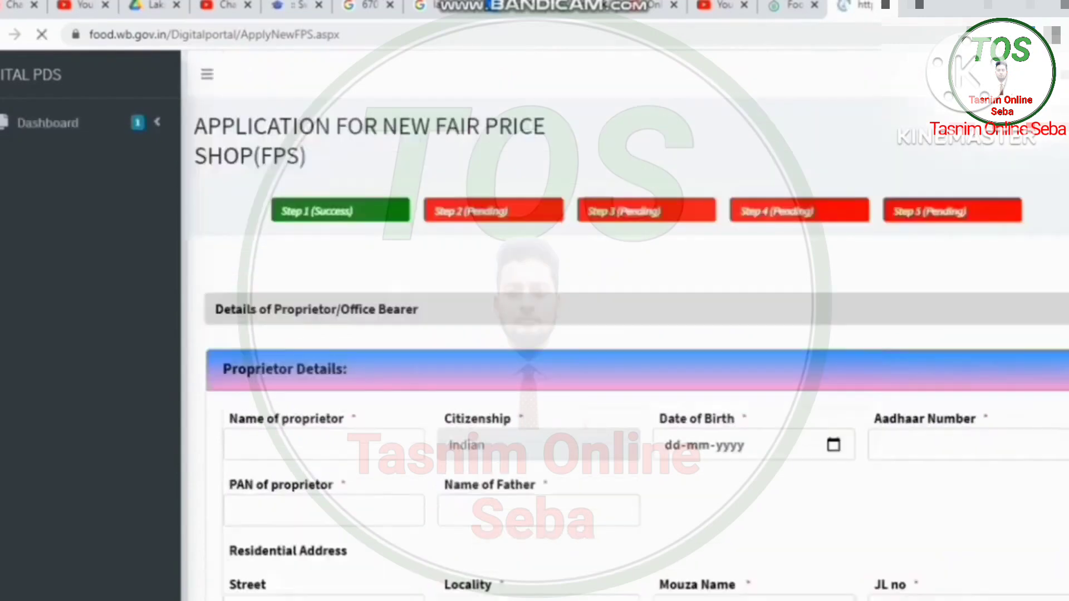
- Review the Mobile No, Educational Qualification and physical/mental fitness fields, toggling the Yes answer
scroll(534, 301, "down", 3)
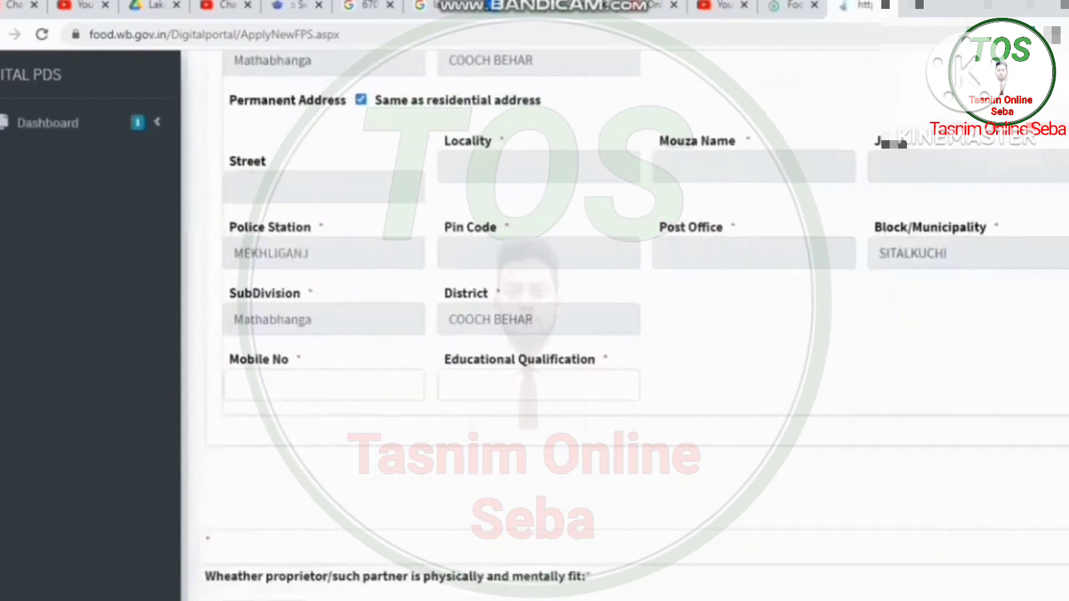
scroll(535, 301, "down", 2)
left_click_drag(271, 280, 228, 279)
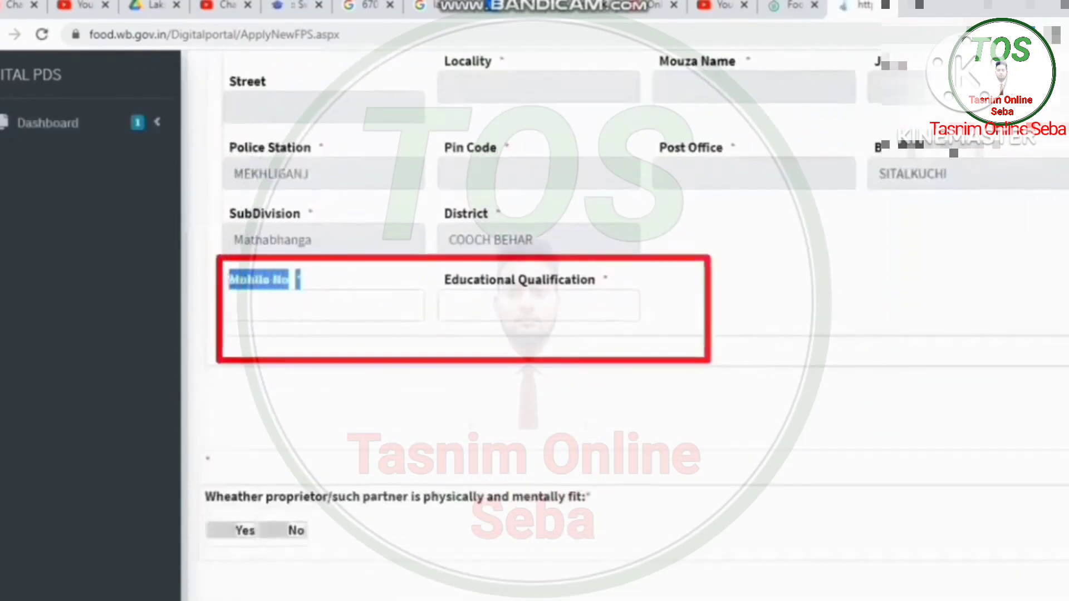
left_click(230, 280)
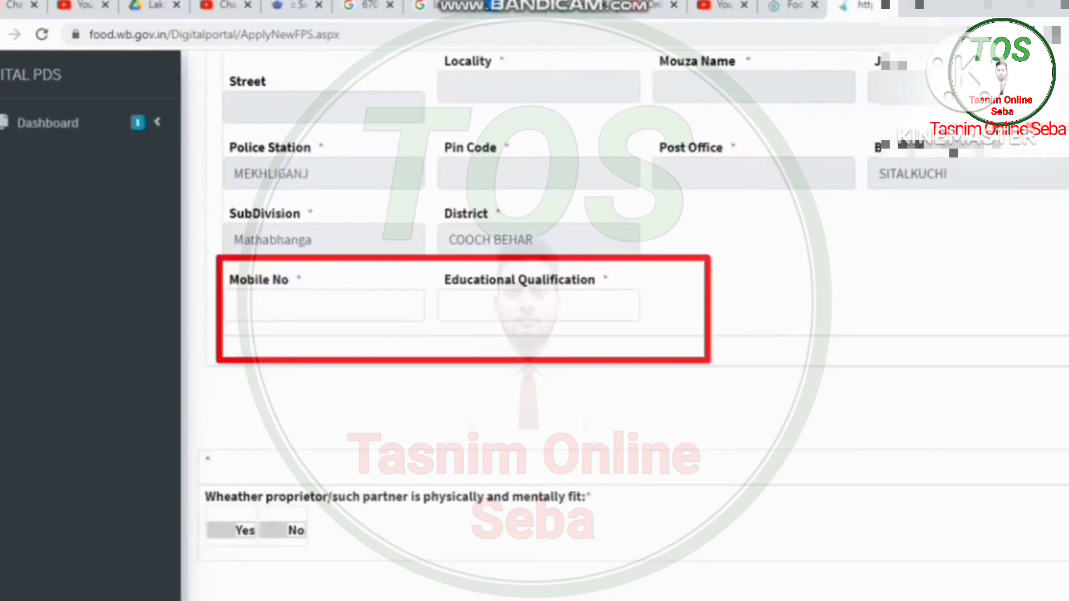
left_click_drag(444, 280, 597, 280)
left_click(449, 305)
scroll(624, 326, "down", 3)
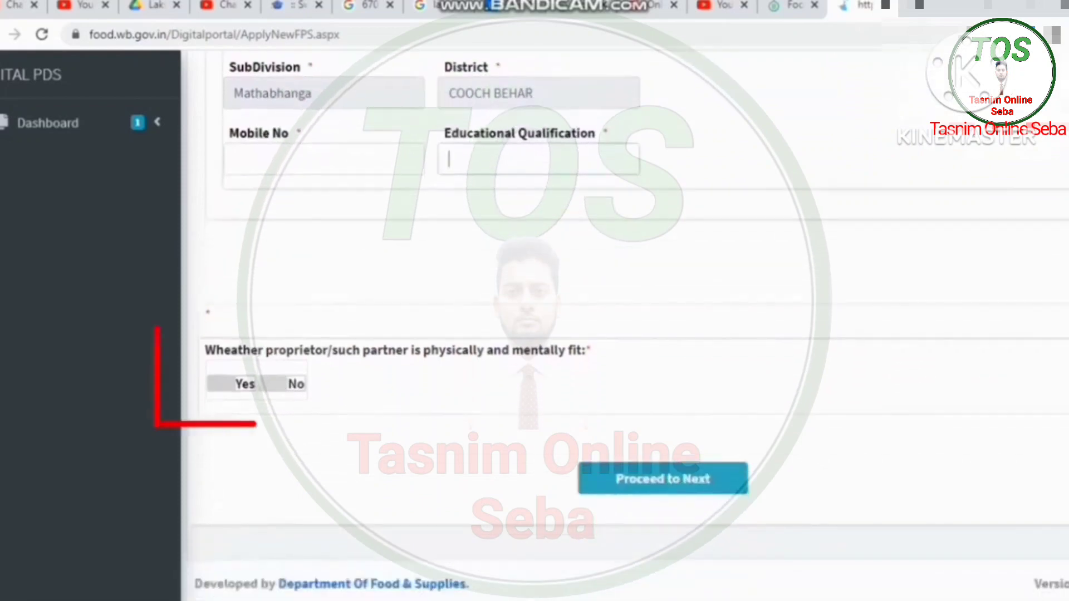
left_click_drag(205, 350, 587, 350)
left_click(245, 384)
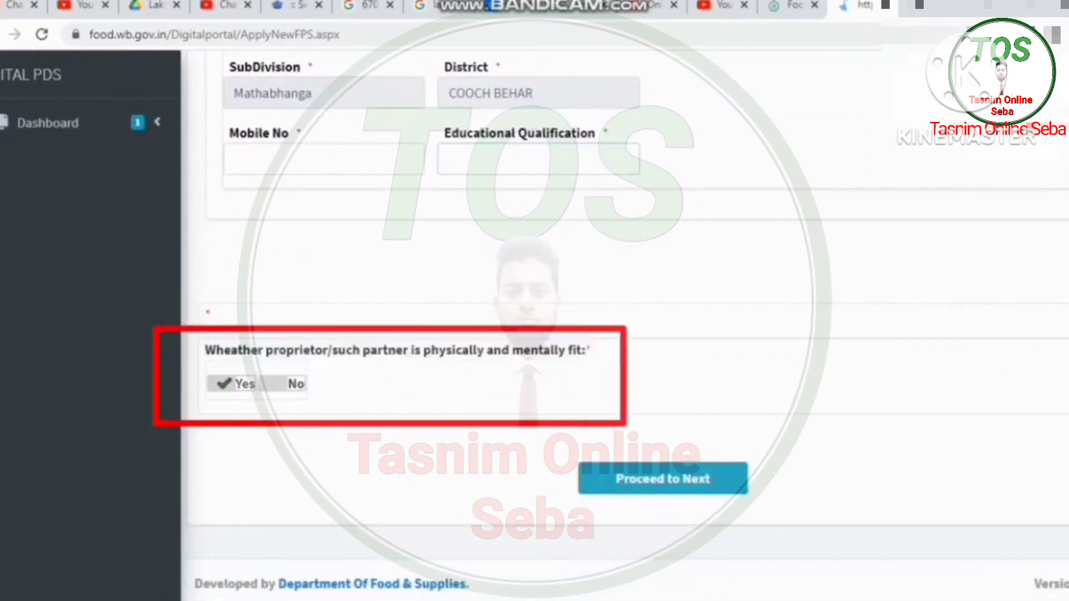
left_click(234, 384)
- Answer Yes to physical and mental fitness and accept the confirmation to reach the Storage Godown section
left_click(233, 384)
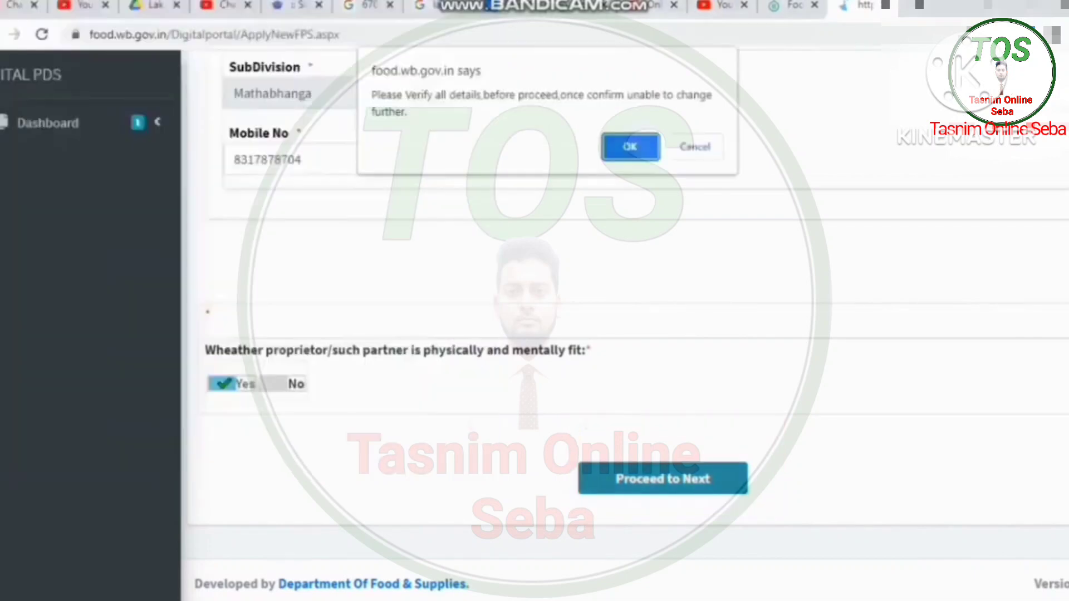
key("Return")
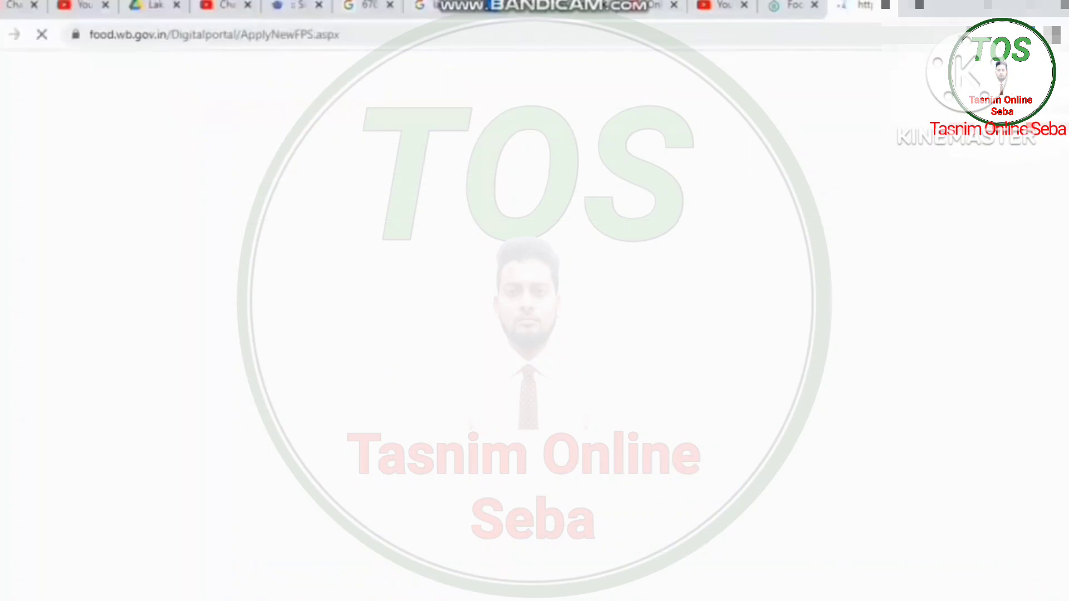
scroll(612, 334, "up", 15)
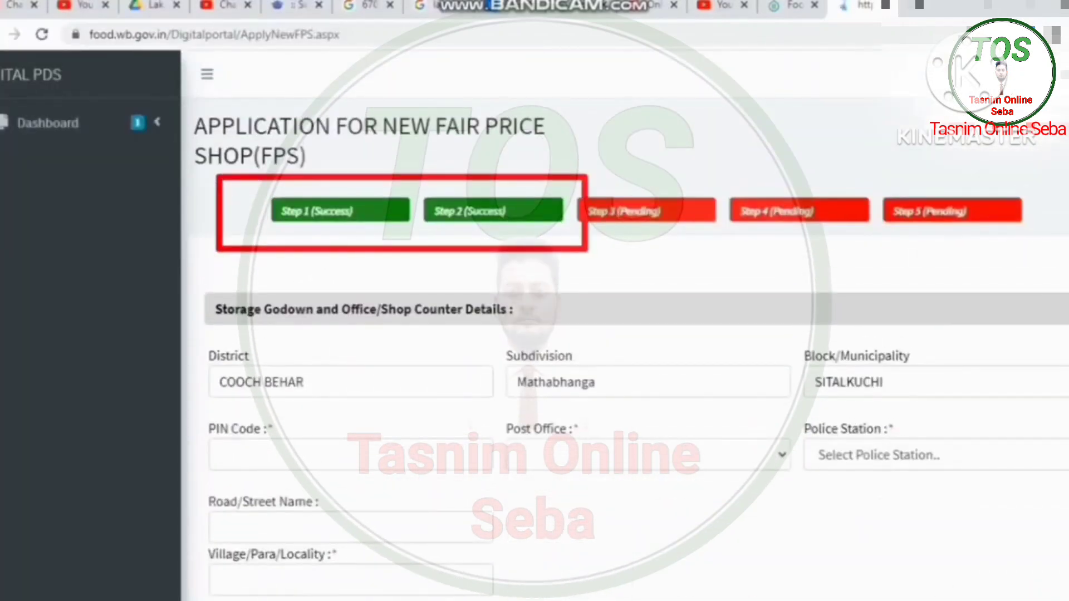
- Select Commercial as the character of land, after trying Bastu and Agricultural
scroll(623, 334, "down", 3)
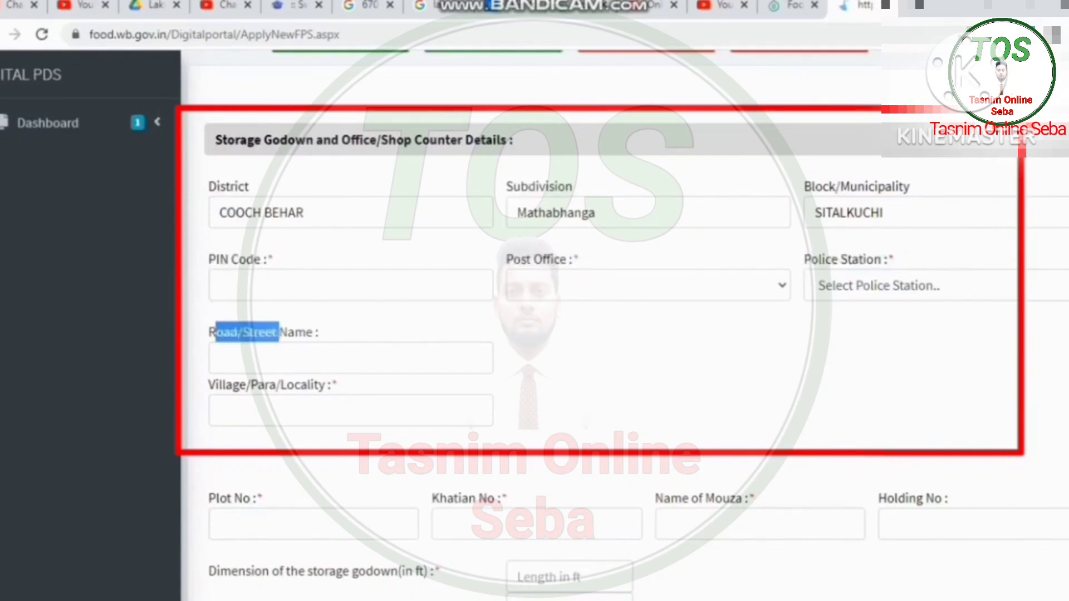
scroll(624, 323, "down", 2)
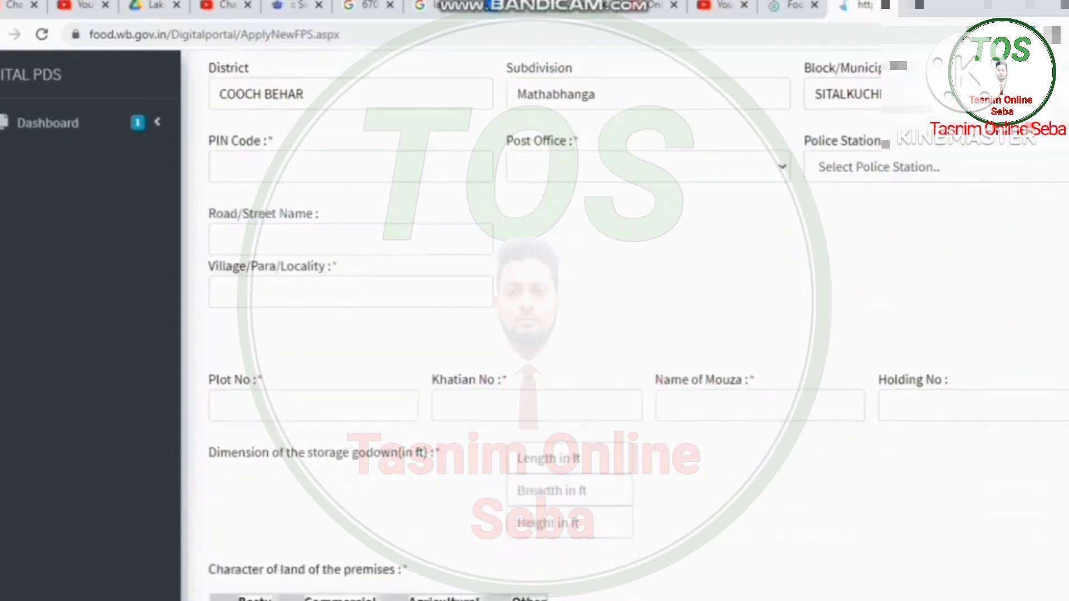
scroll(624, 384, "down", 2)
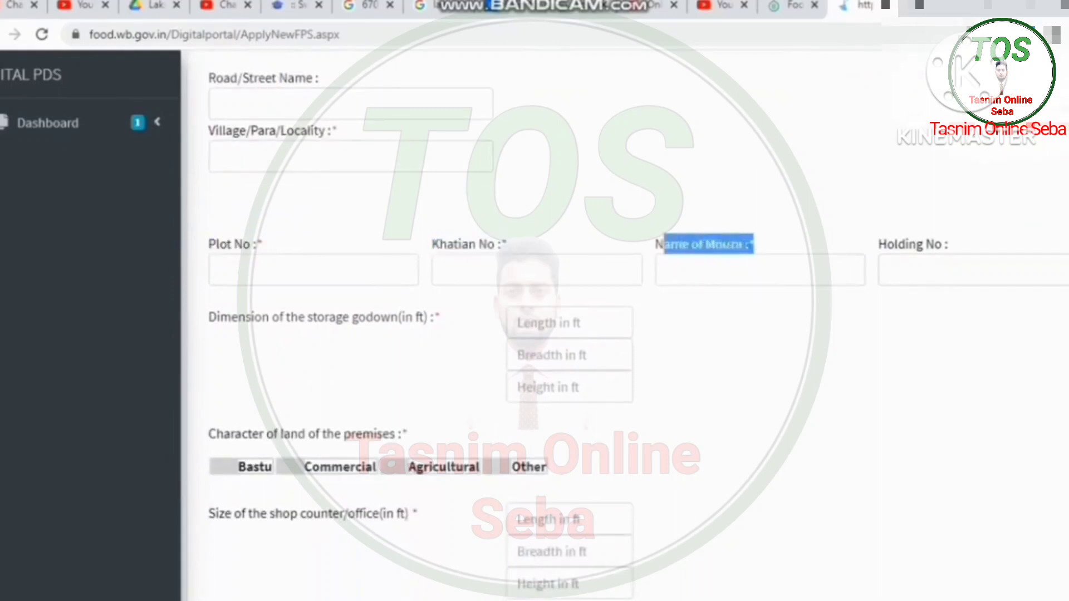
scroll(624, 323, "down", 2)
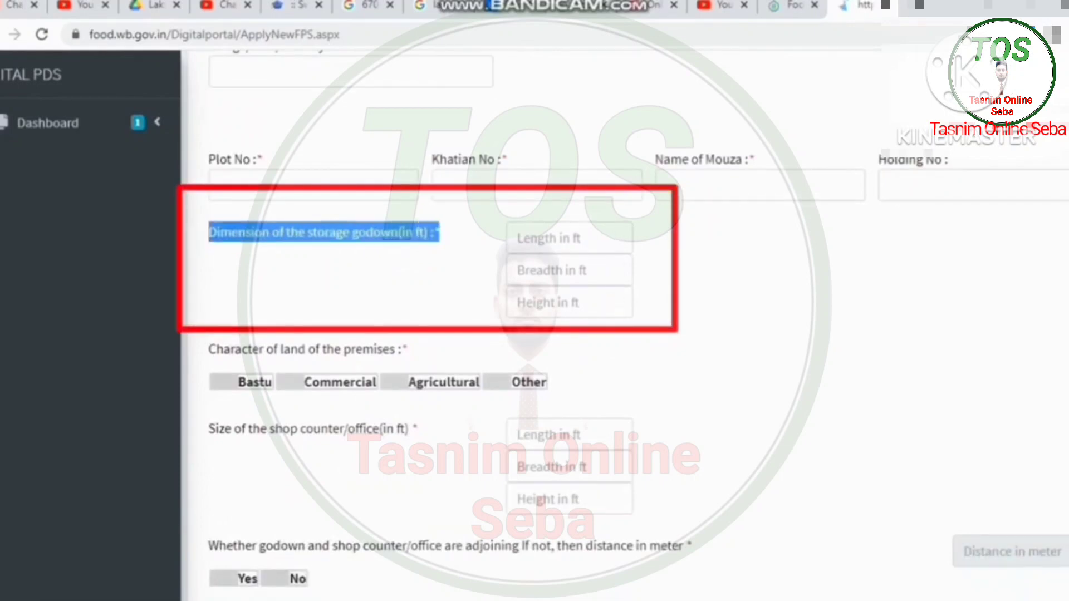
scroll(557, 335, "down", 3)
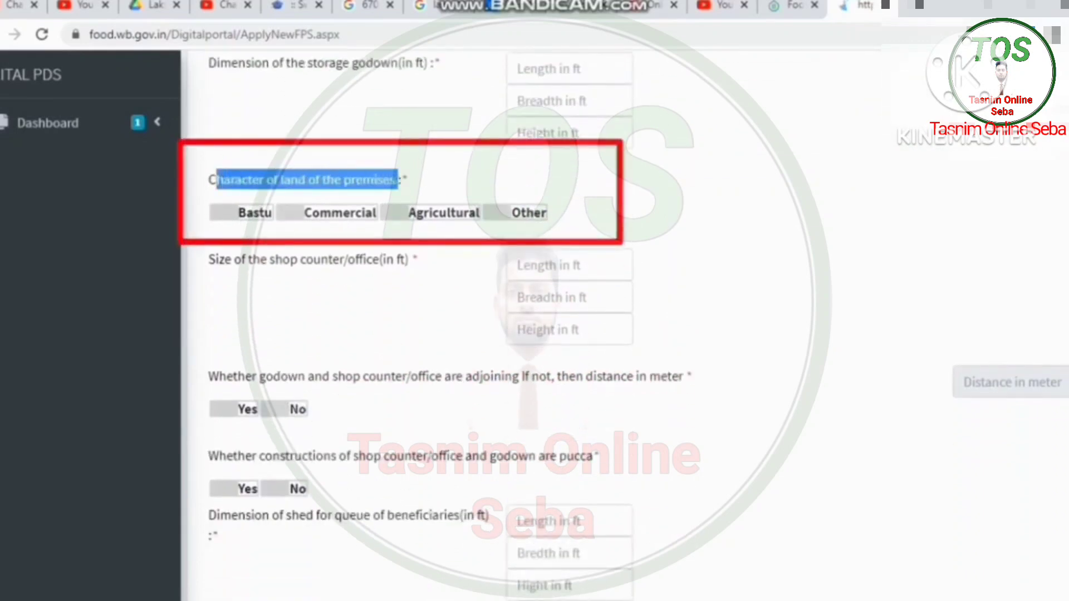
left_click(242, 213)
left_click(331, 213)
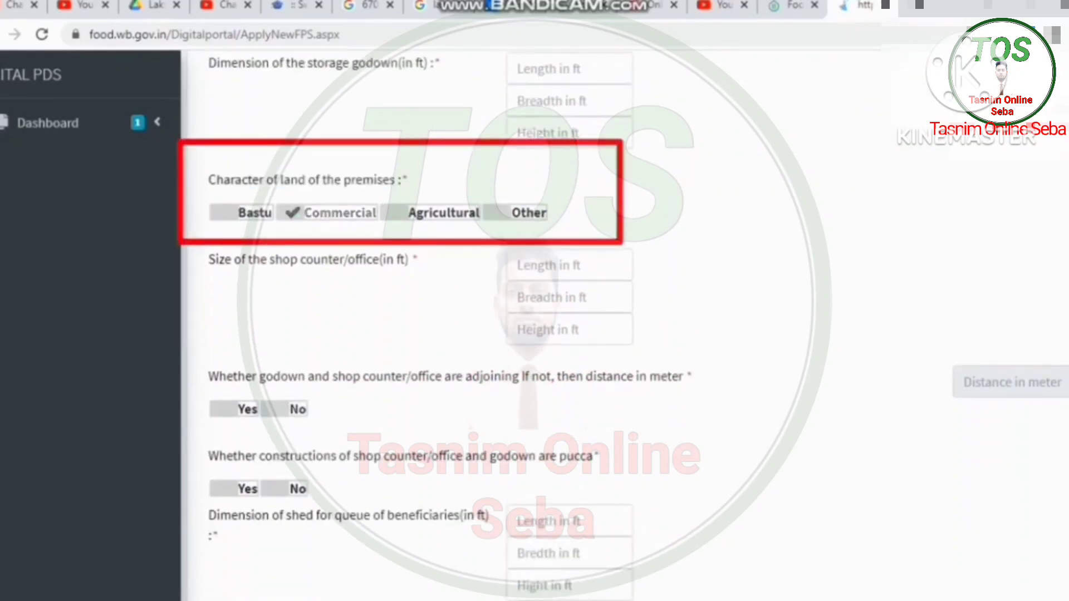
left_click(437, 213)
left_click(437, 213)
left_click(327, 212)
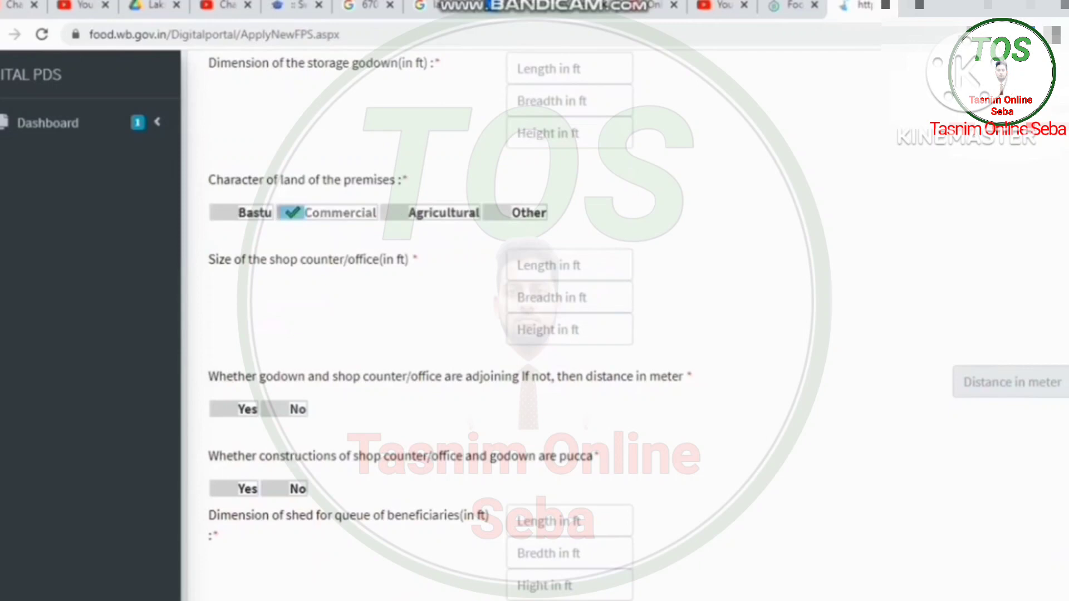
left_click_drag(208, 260, 417, 261)
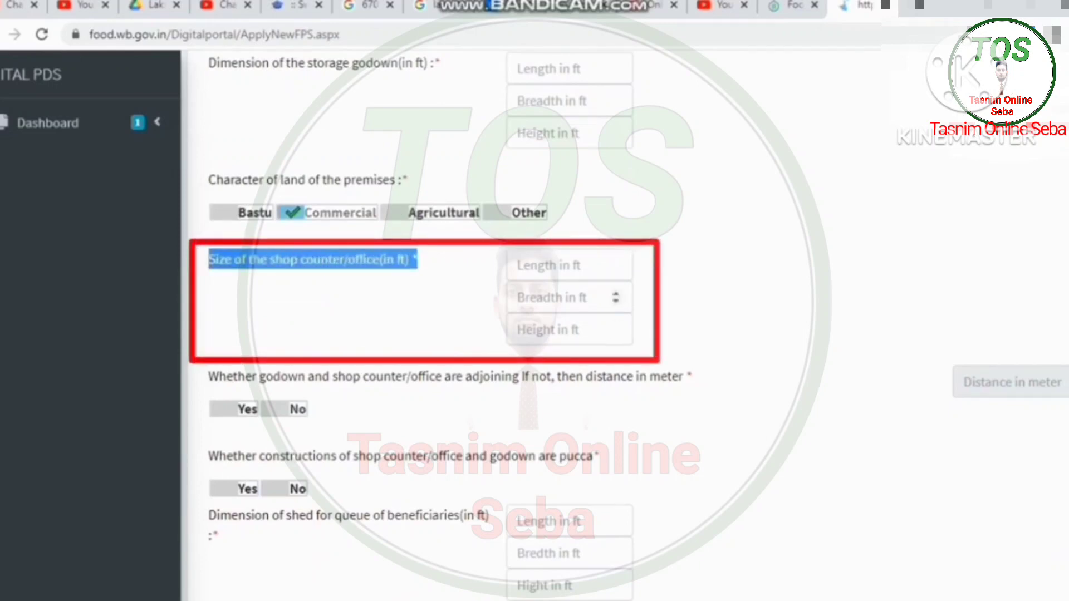
left_click(457, 313)
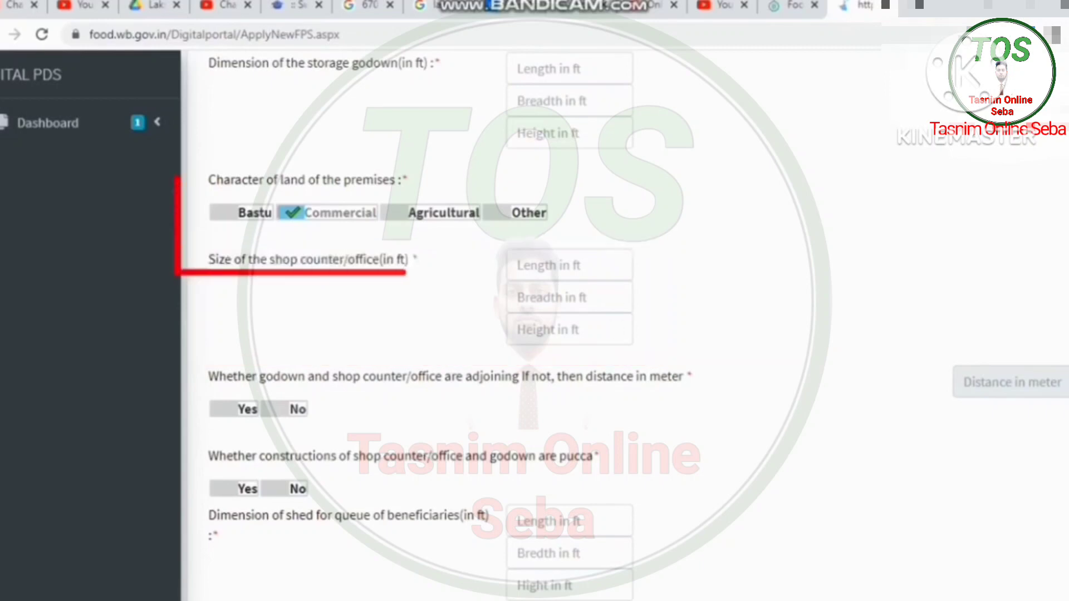
- Answer Yes that the godown and shop counter/office are adjoining
scroll(479, 323, "down", 3)
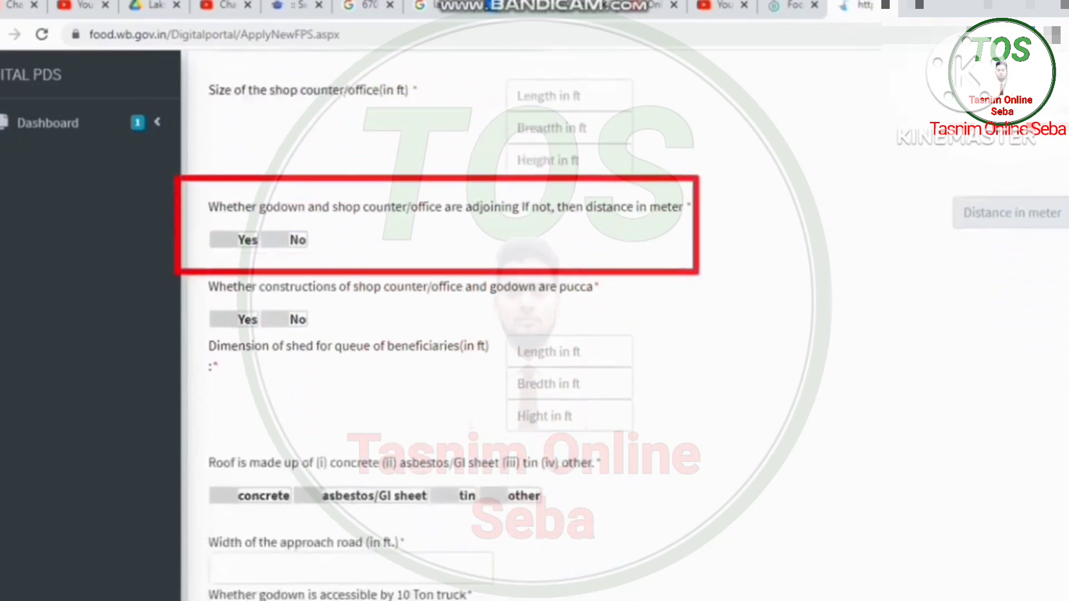
left_click_drag(209, 206, 691, 207)
left_click(629, 242)
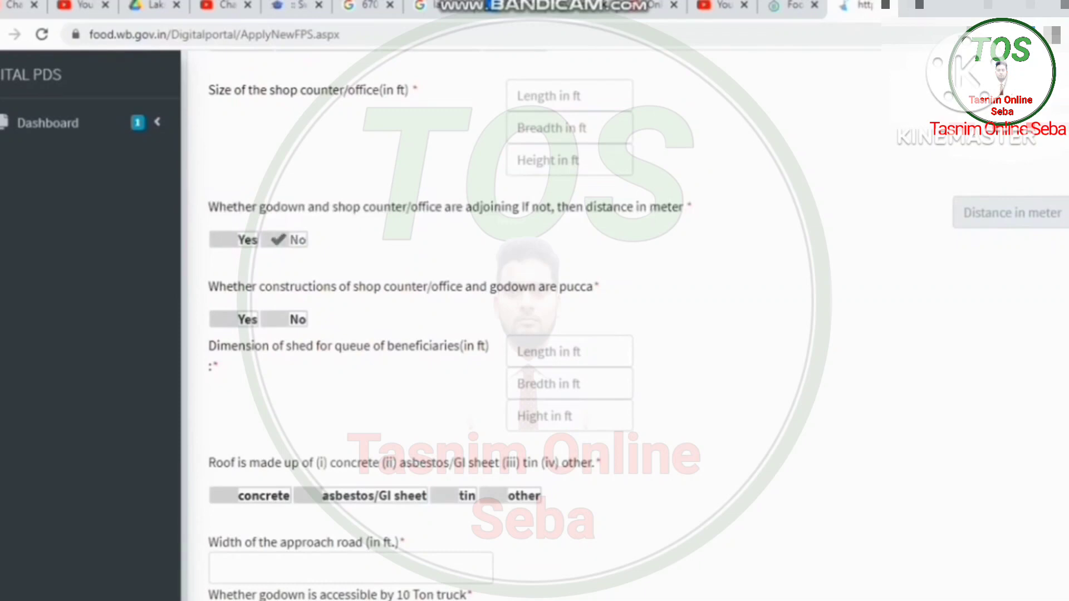
left_click(234, 240)
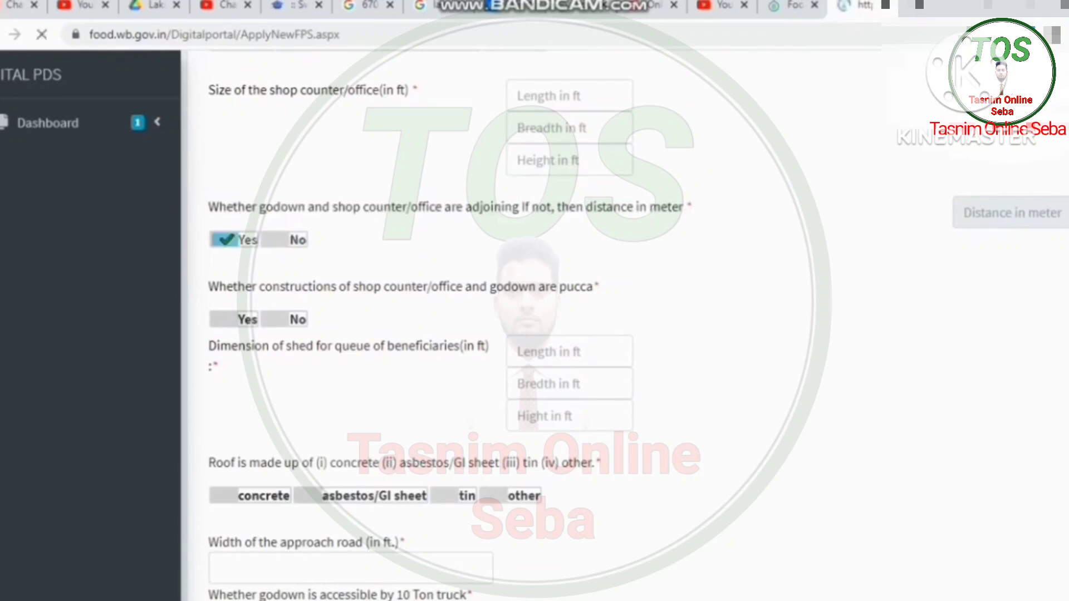
- Go over the pucca construction, queue shed dimension and roof material questions
scroll(629, 326, "down", 2)
scroll(446, 323, "up", 3)
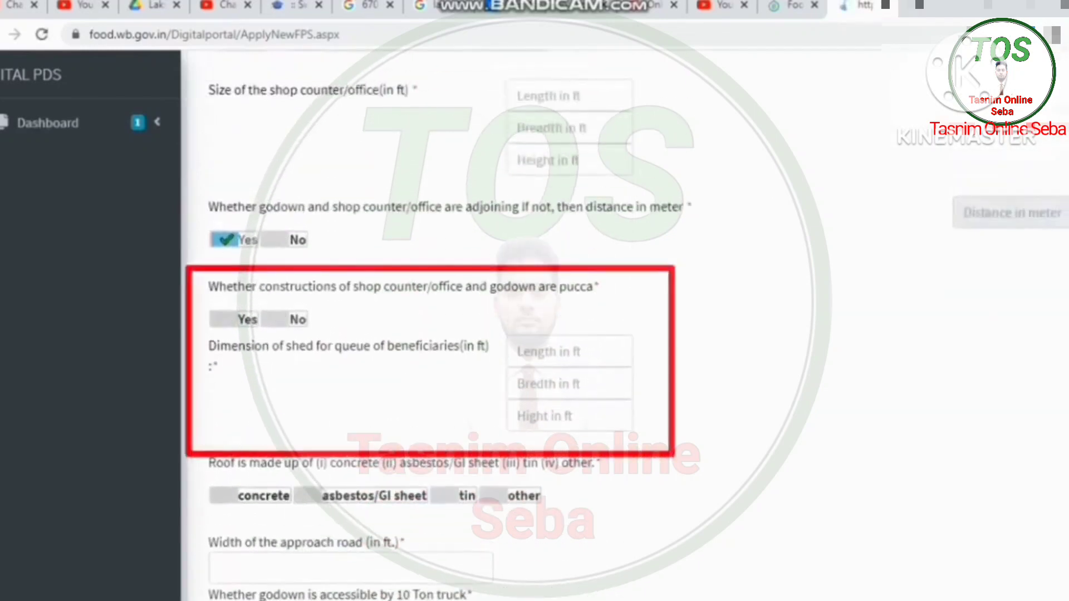
left_click_drag(208, 286, 595, 287)
left_click(594, 286)
left_click_drag(208, 346, 616, 382)
left_click(446, 395)
scroll(446, 395, "down", 2)
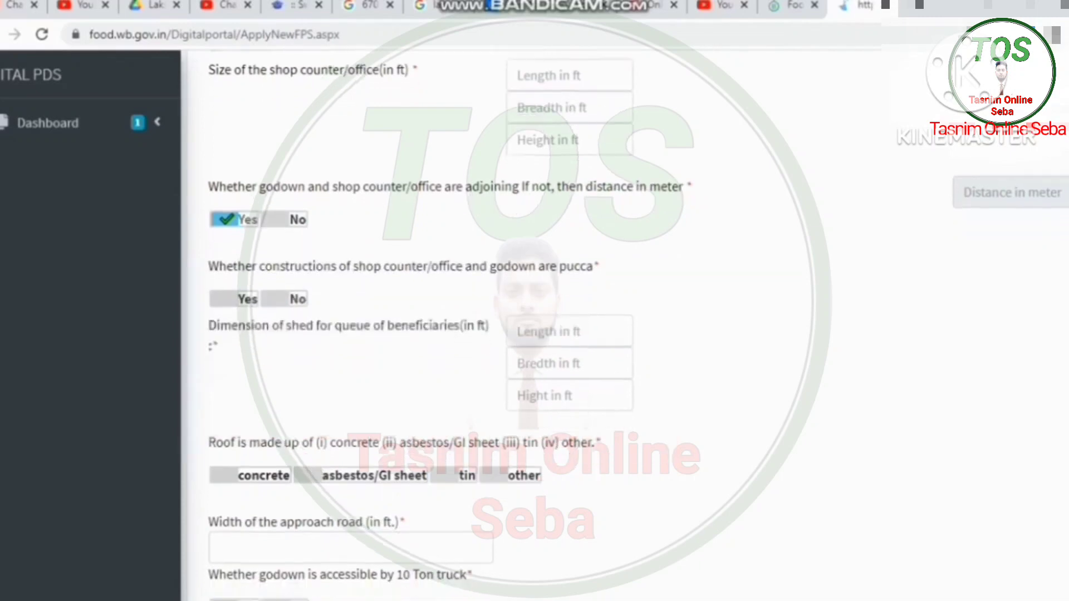
left_click_drag(209, 294, 602, 293)
left_click(602, 295)
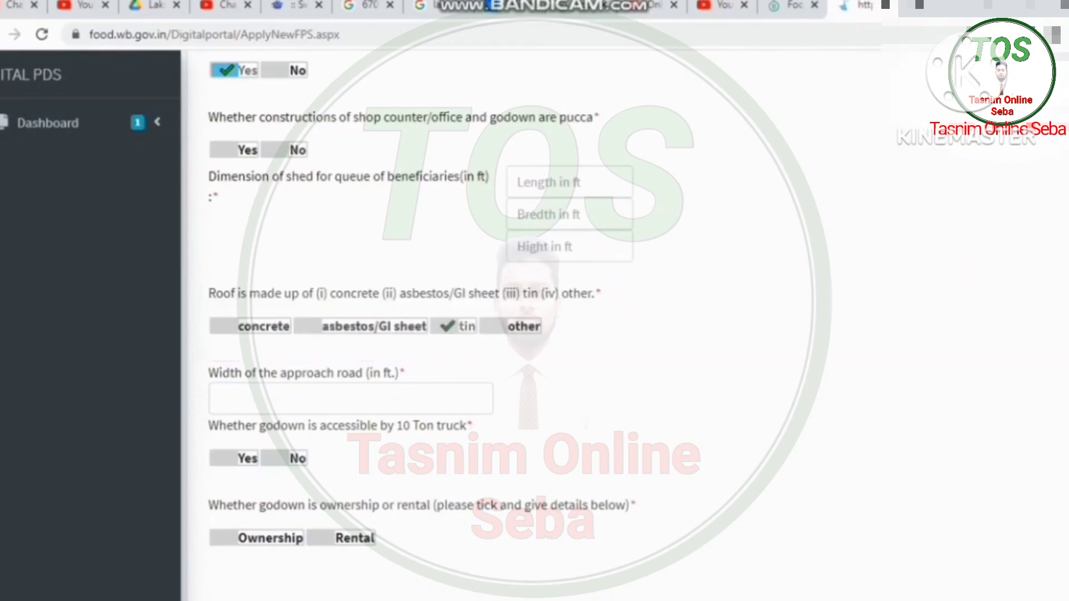
- Answer Yes to 10 Ton truck access after reviewing the approach road width question
scroll(351, 323, "down", 3)
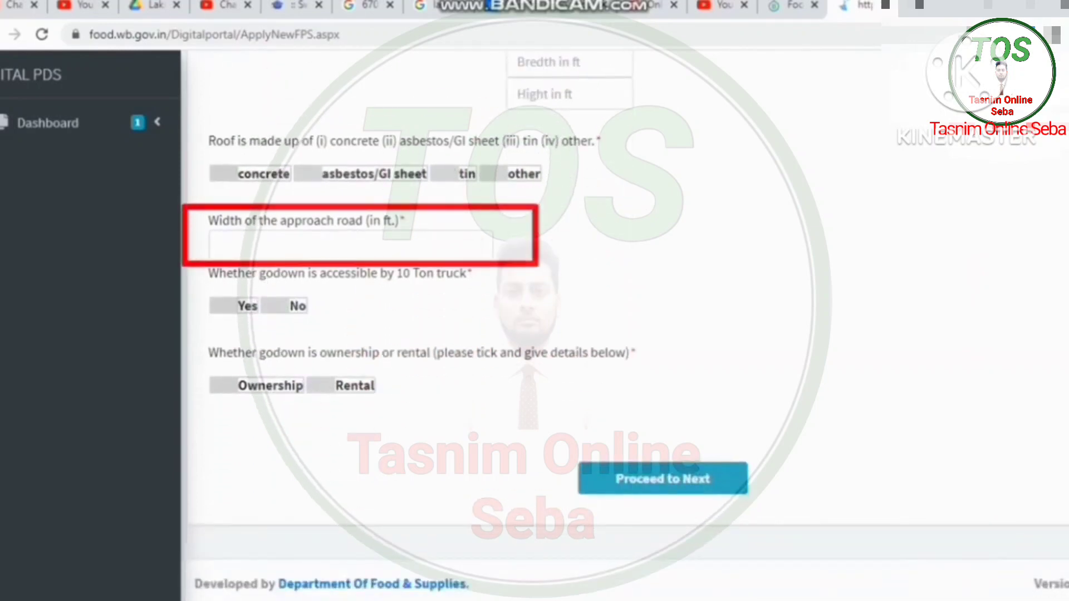
left_click_drag(208, 221, 398, 221)
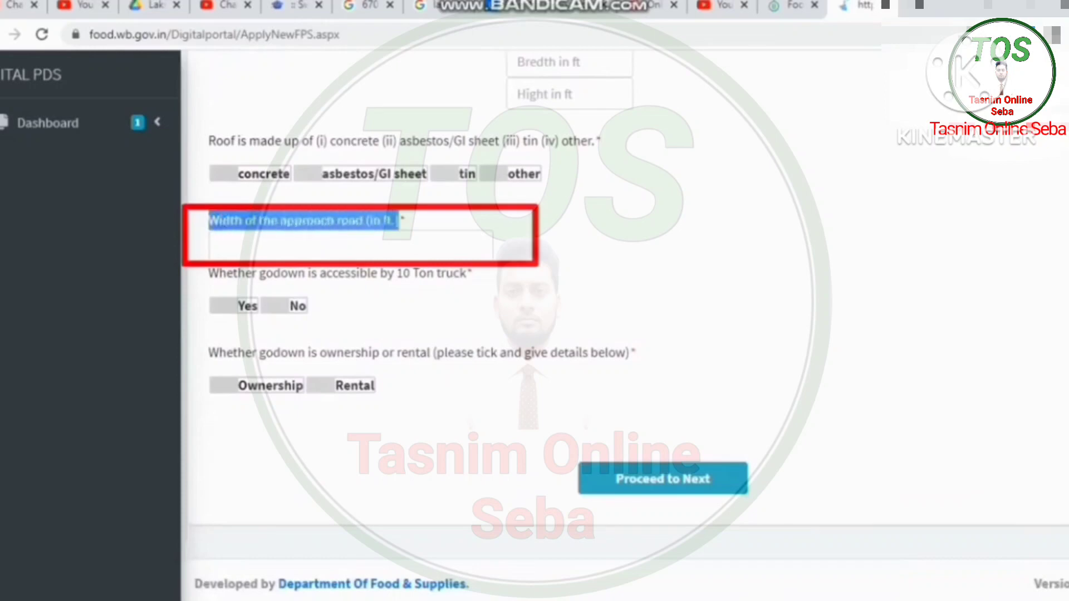
left_click(399, 221)
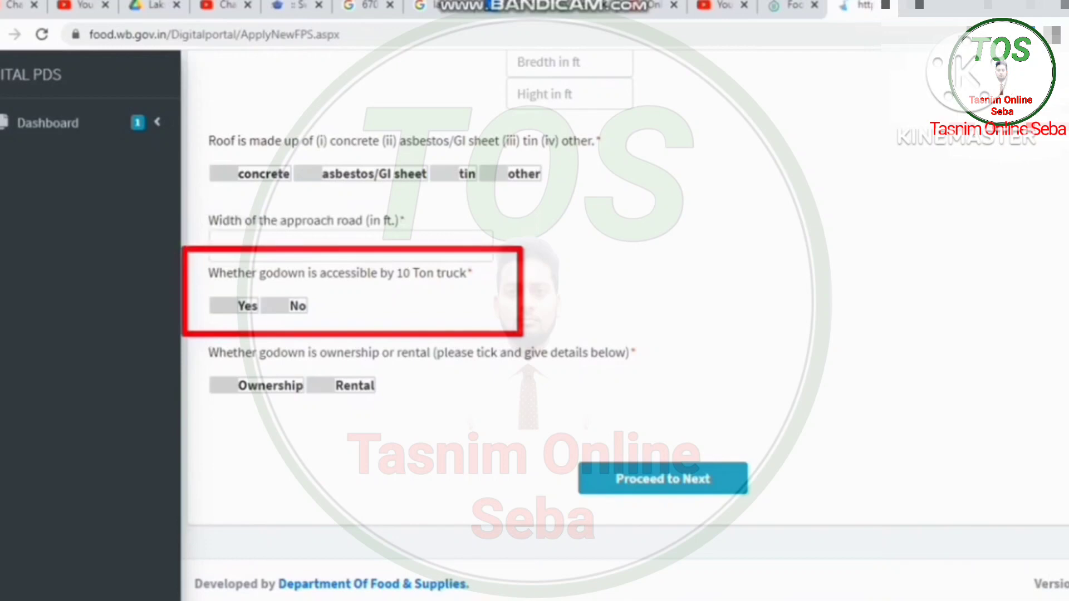
left_click_drag(210, 273, 474, 274)
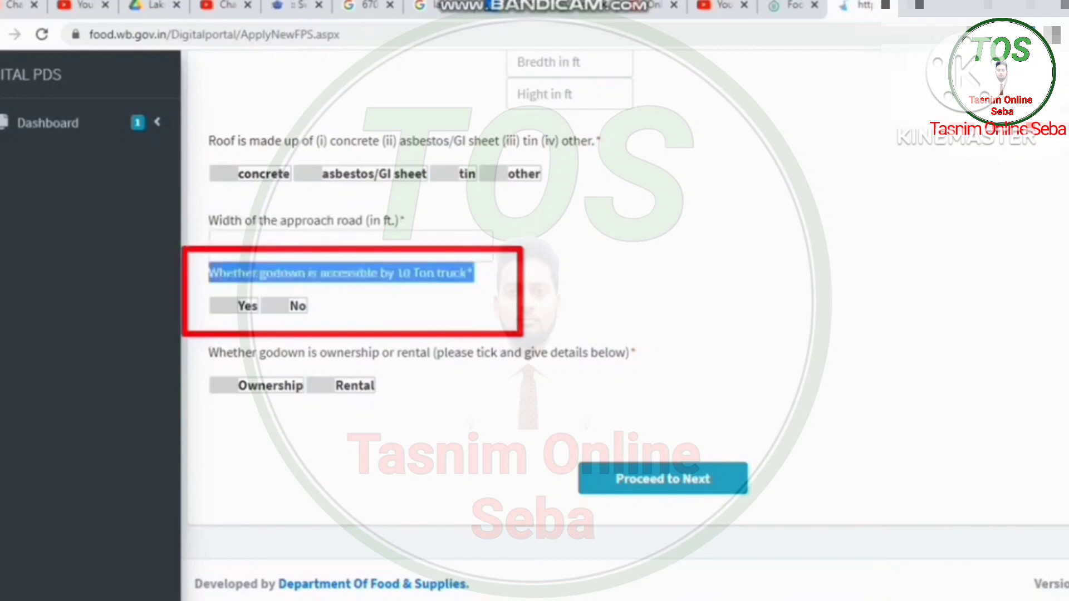
left_click(473, 273)
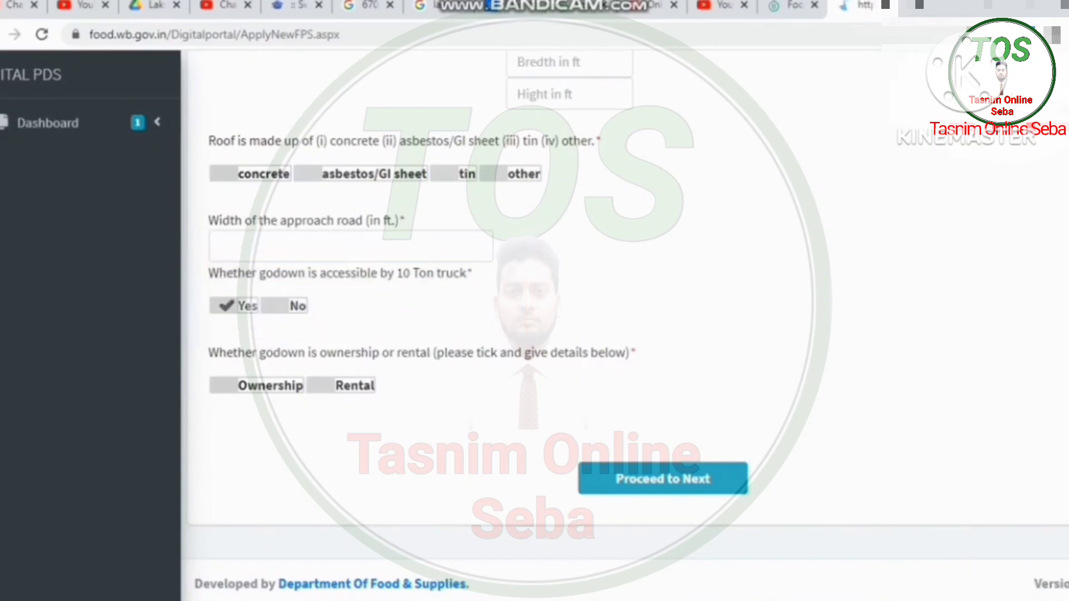
left_click(228, 306)
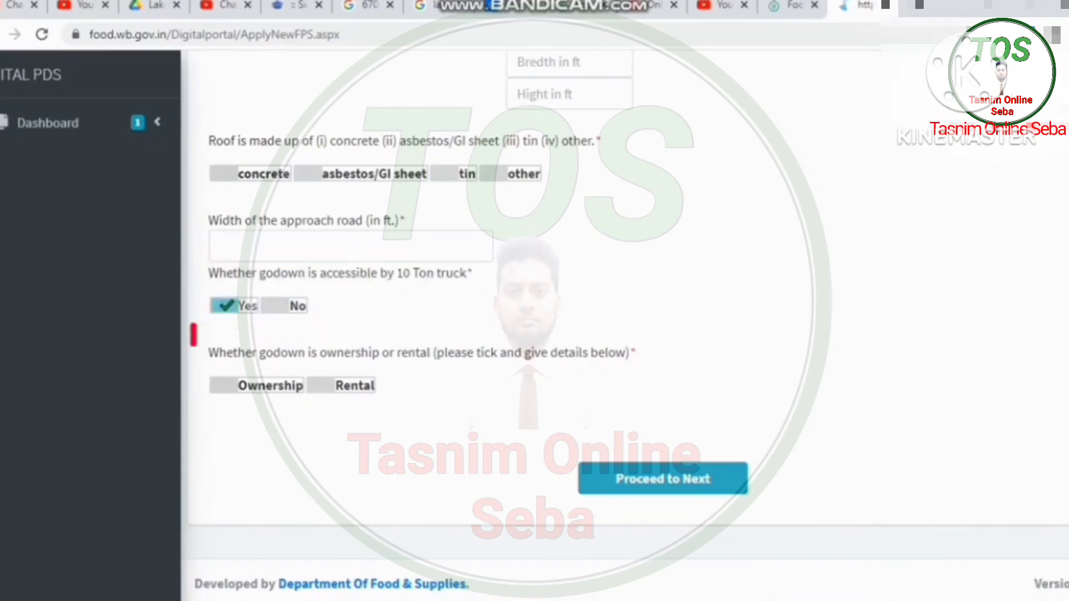
- Mark the godown as rented instead of owned and review the rental owner fields
left_click_drag(219, 352, 599, 353)
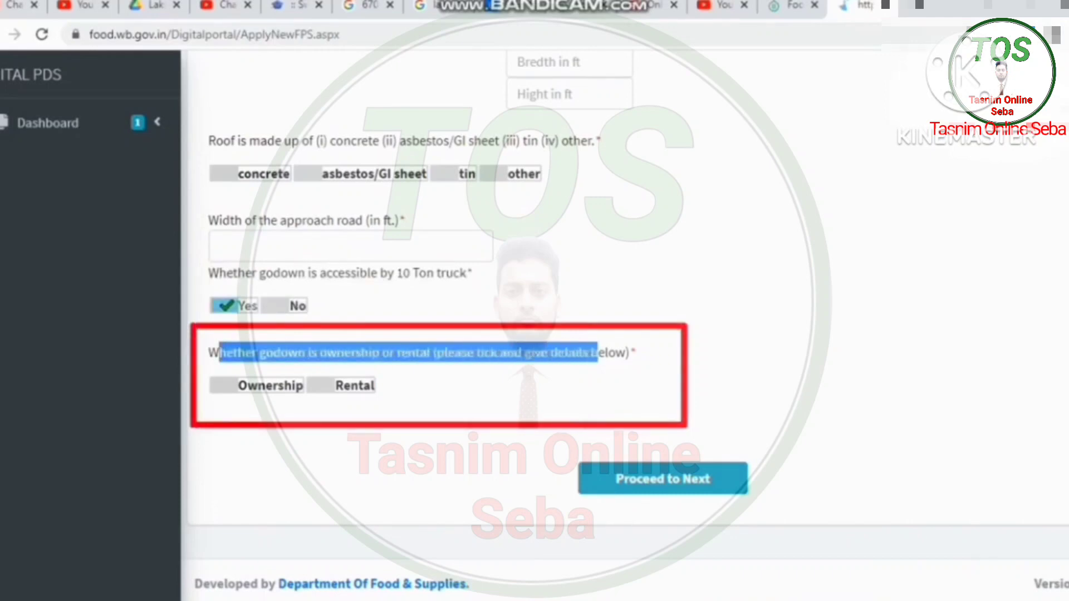
left_click(593, 363)
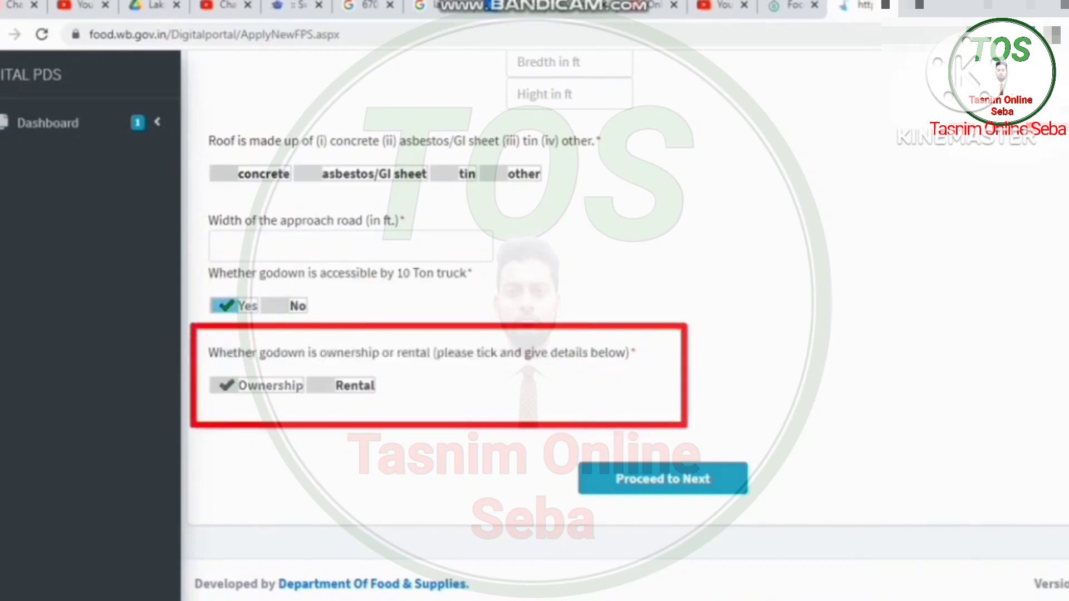
left_click(226, 385)
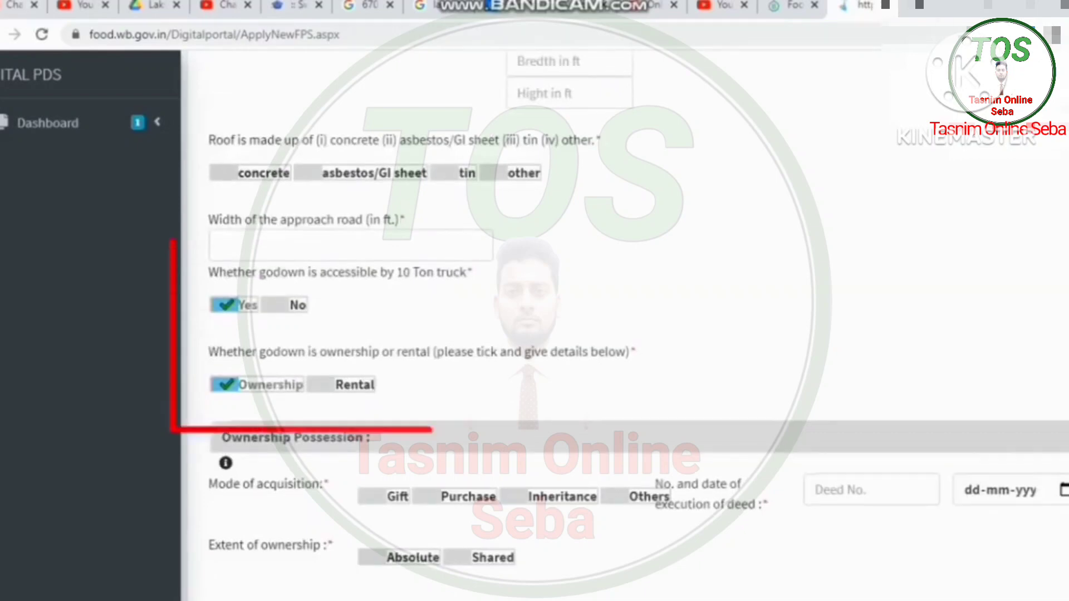
scroll(624, 323, "down", 3)
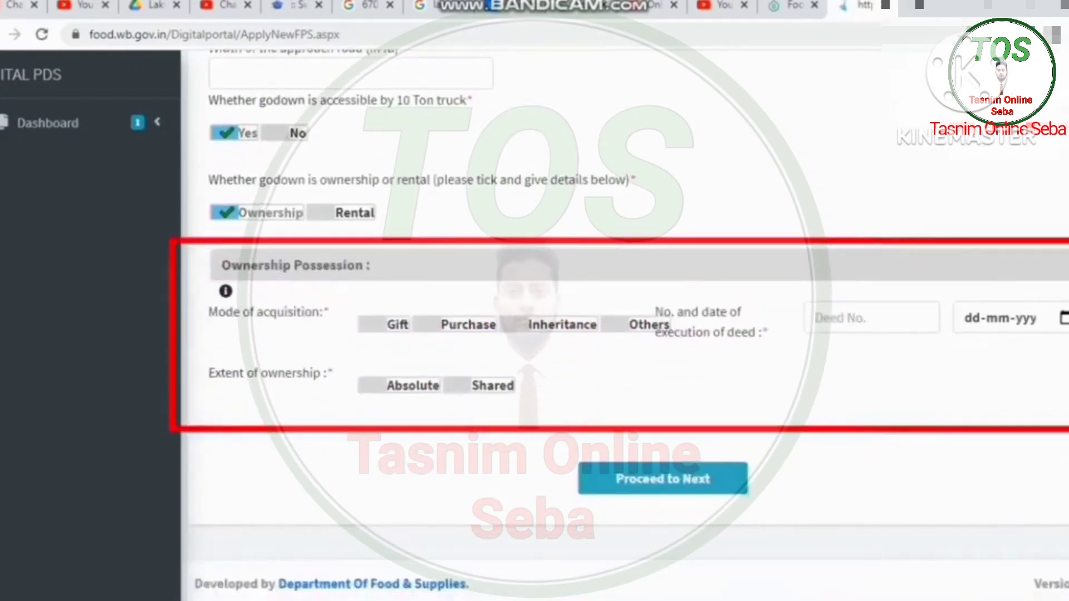
left_click_drag(208, 312, 320, 312)
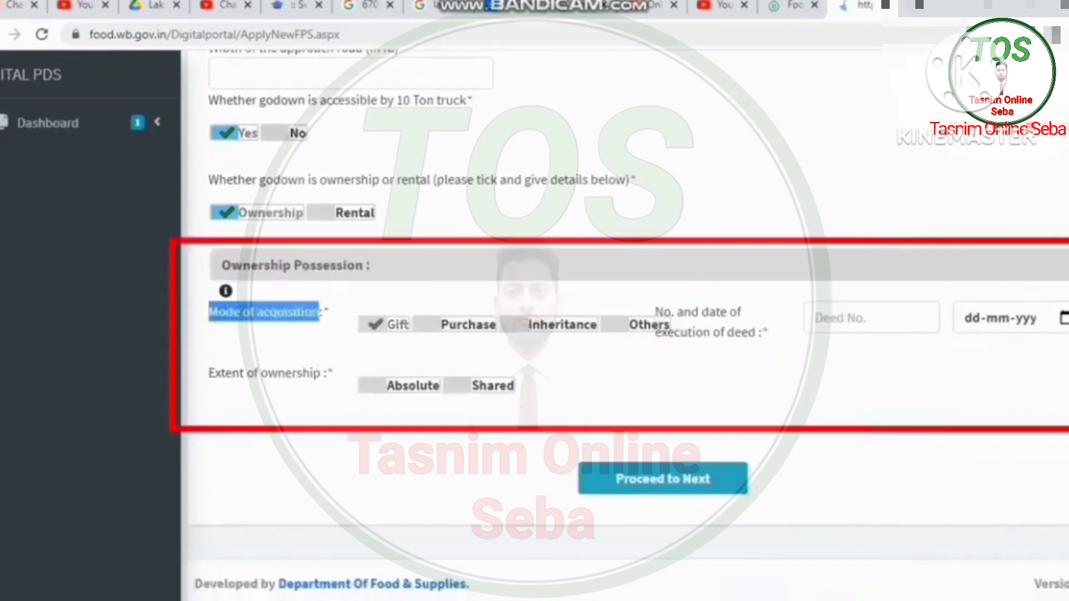
left_click(341, 213)
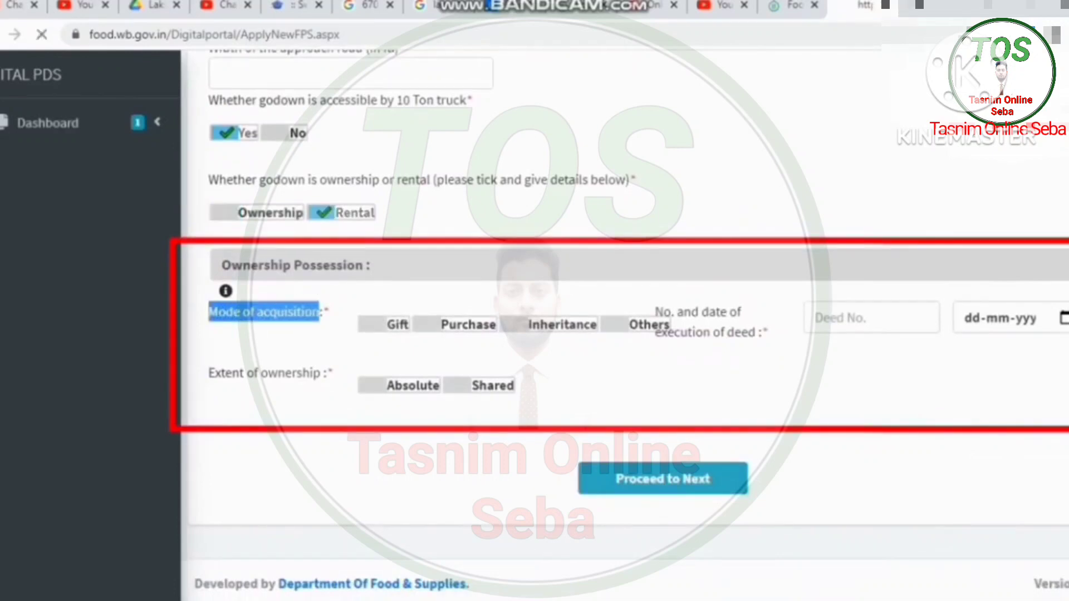
scroll(623, 334, "down", 1)
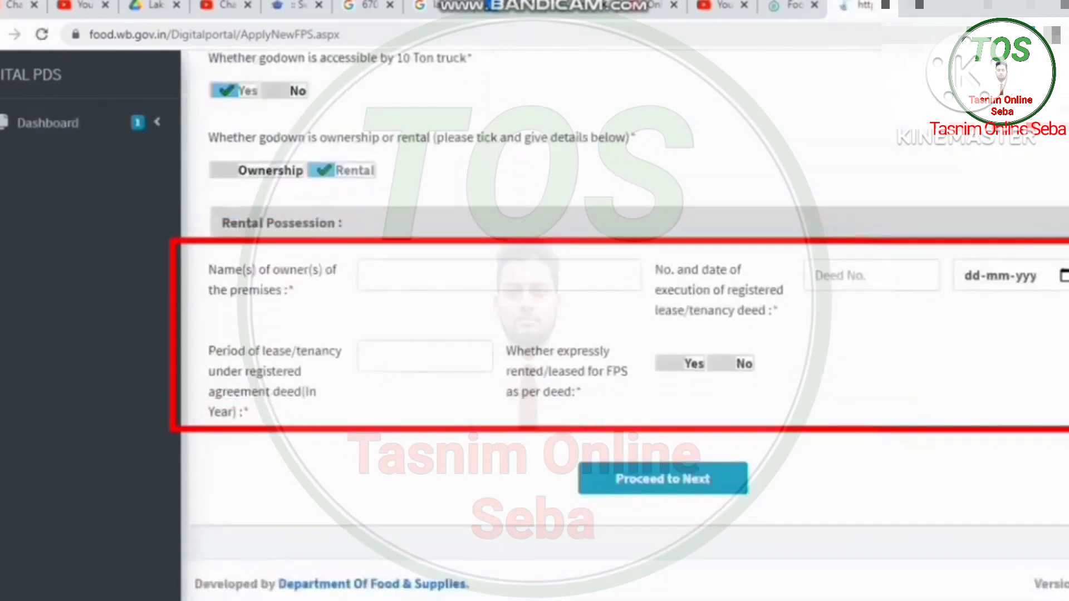
left_click_drag(208, 269, 293, 290)
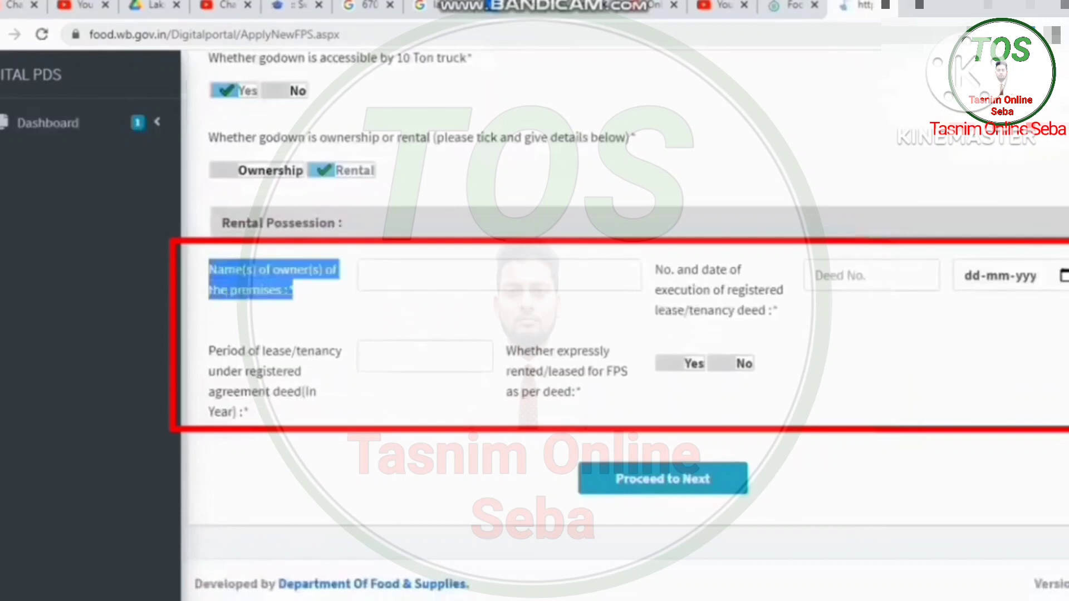
left_click(227, 292)
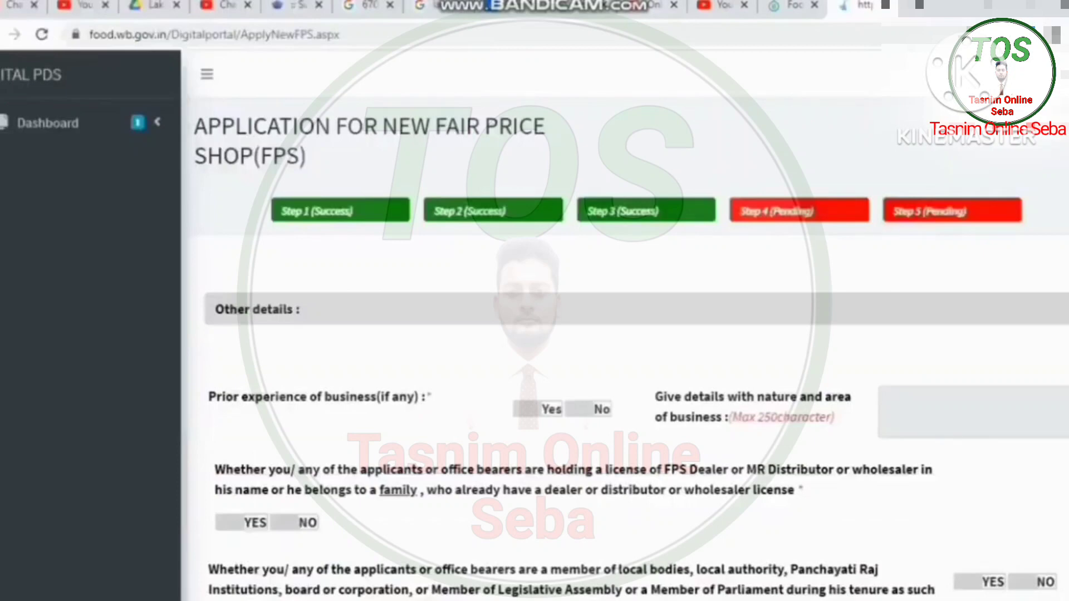
- Answer No to prior business experience
left_click_drag(208, 397, 415, 397)
left_click(415, 398)
left_click(552, 409)
left_click(595, 409)
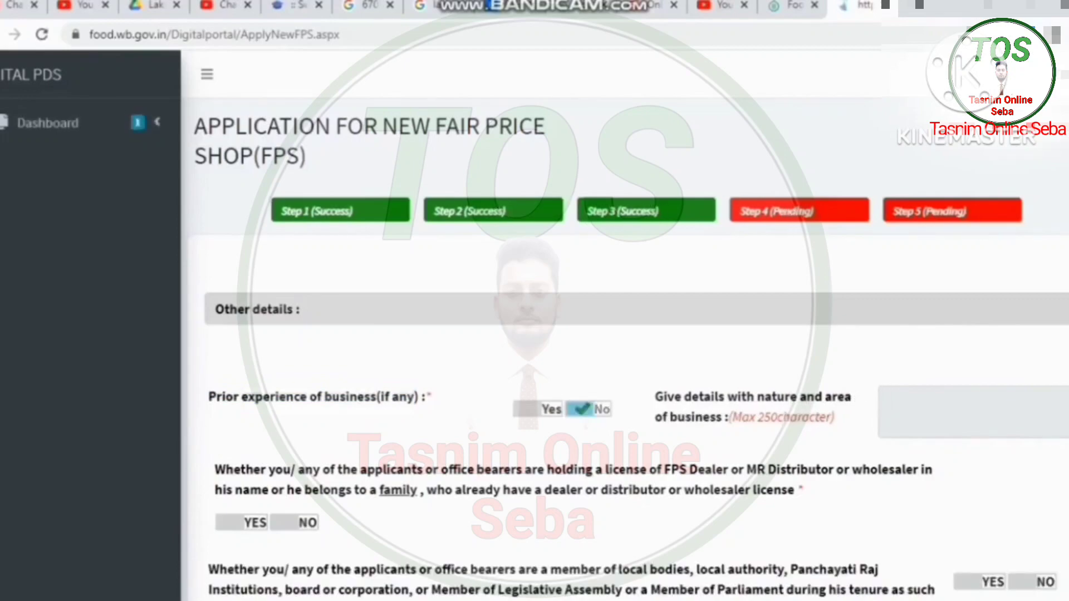
scroll(594, 390, "down", 2)
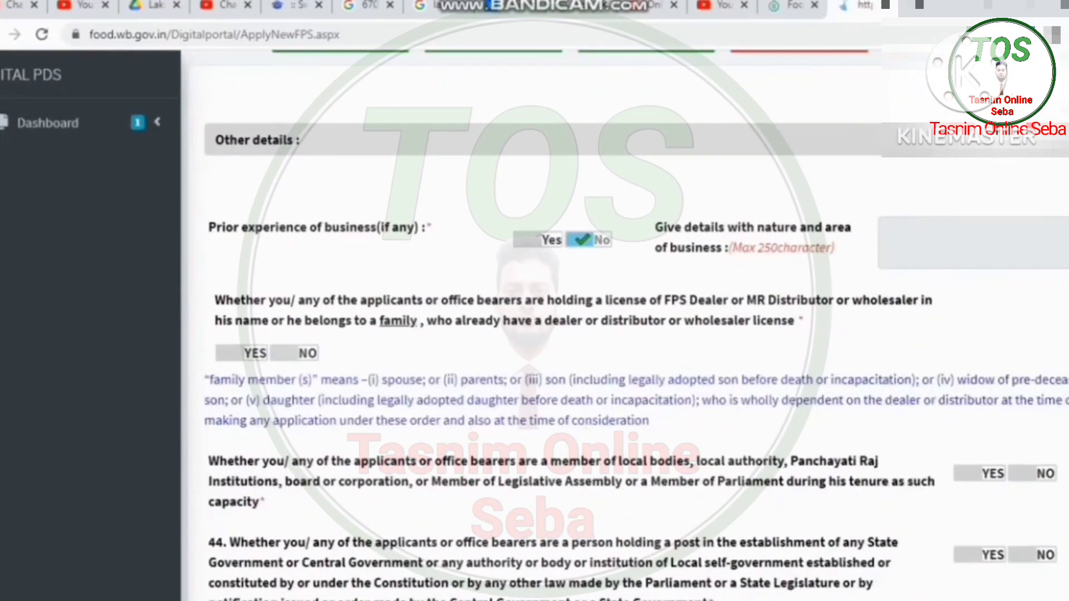
- Answer No to holding an existing licence and local bodies membership, and answer question 44
left_click_drag(224, 300, 804, 237)
scroll(700, 315, "down", 2)
left_click(804, 237)
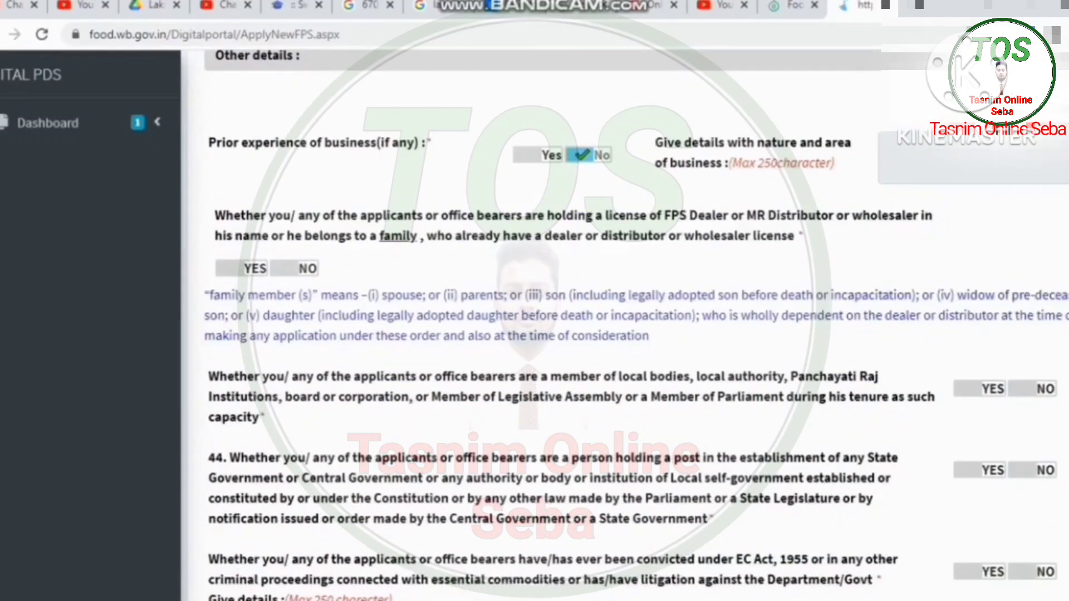
left_click(290, 268)
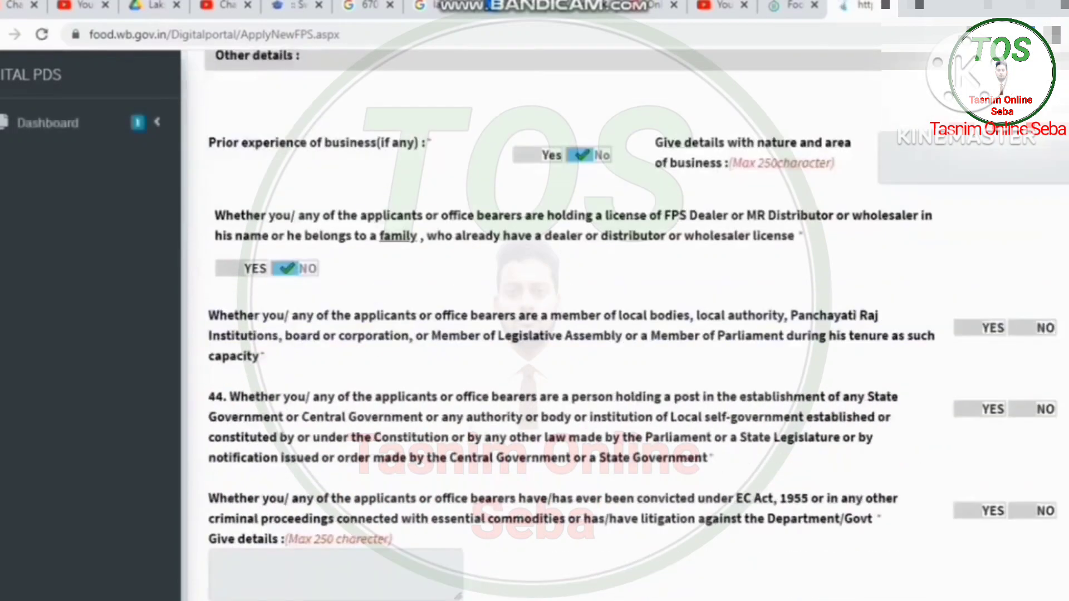
left_click(1026, 328)
left_click(1025, 409)
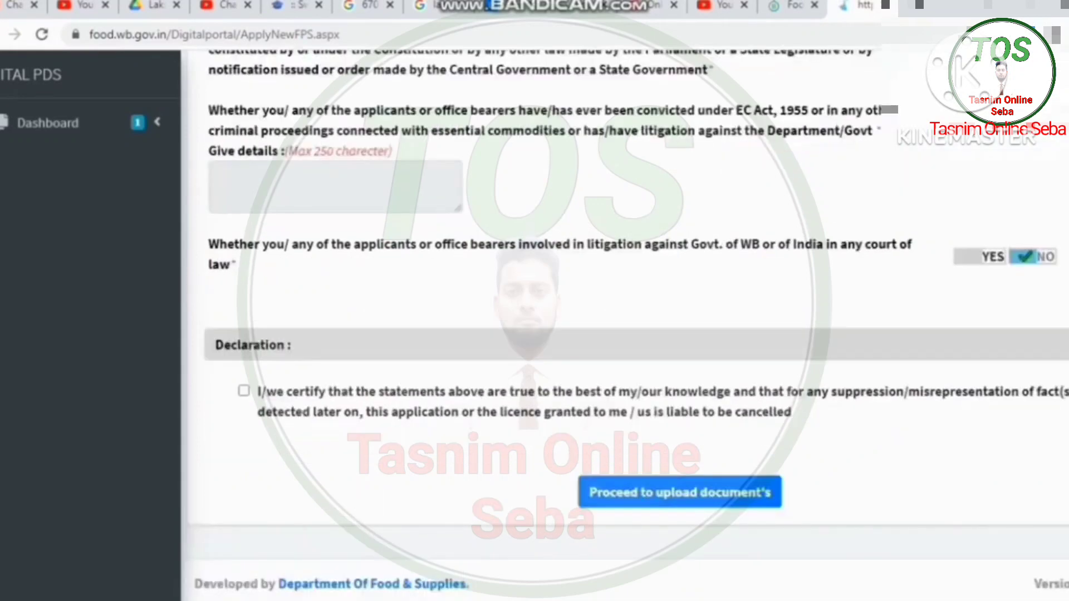
- Accept the declaration and confirm proceeding to the document upload step
left_click(244, 391)
left_click(680, 493)
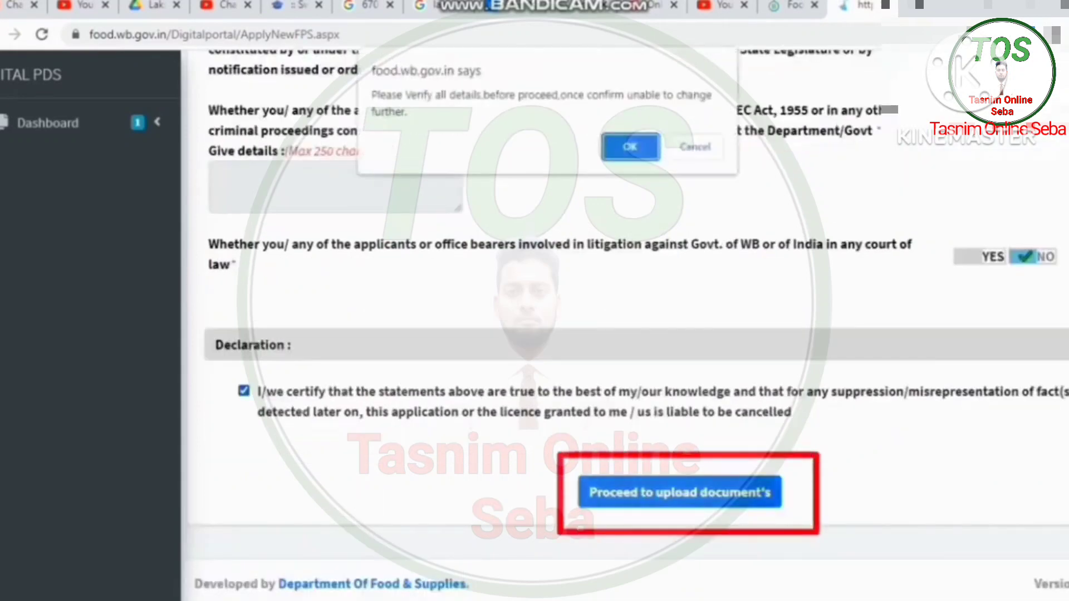
left_click(631, 147)
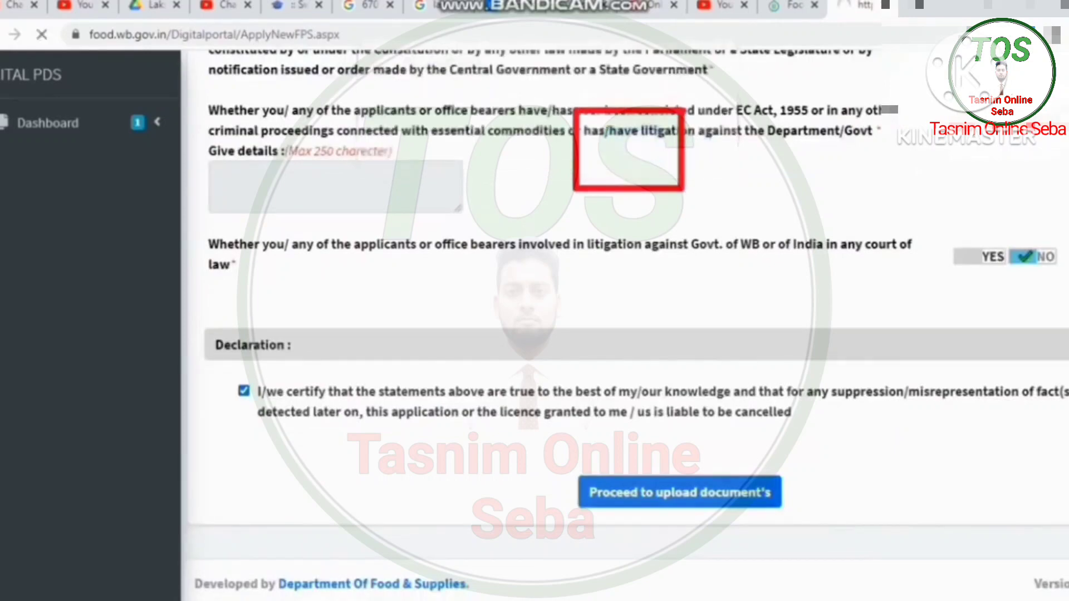
scroll(628, 334, "up", 4)
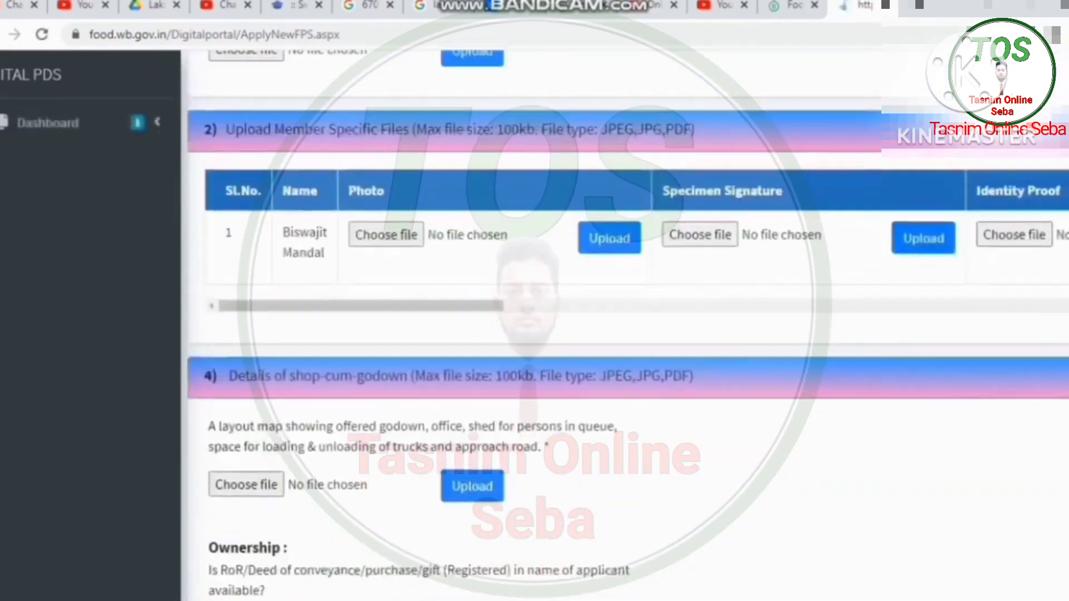
scroll(628, 331, "up", 6)
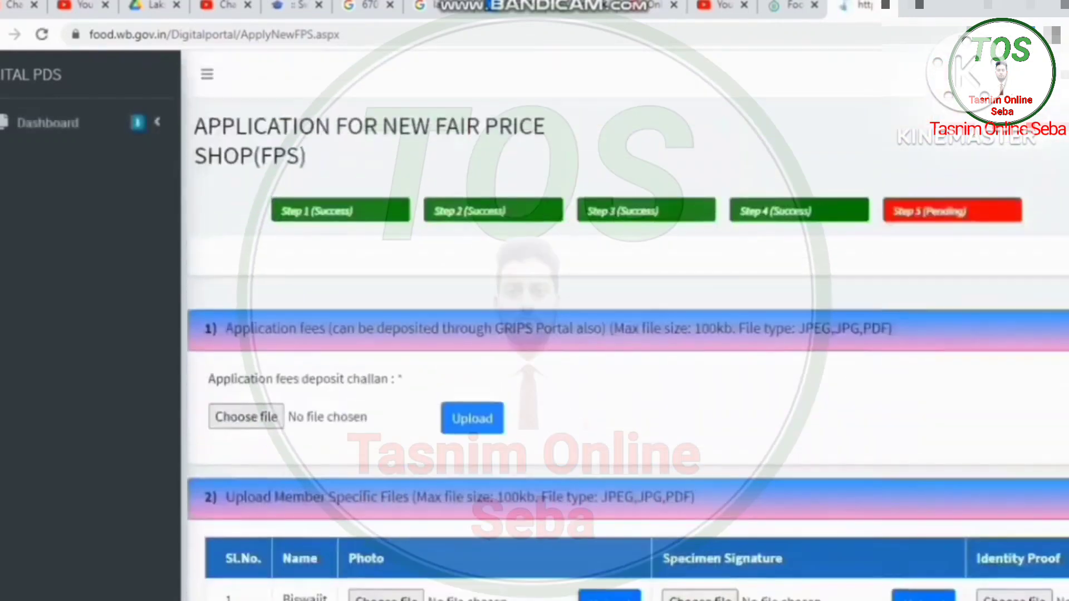
scroll(628, 334, "down", 2)
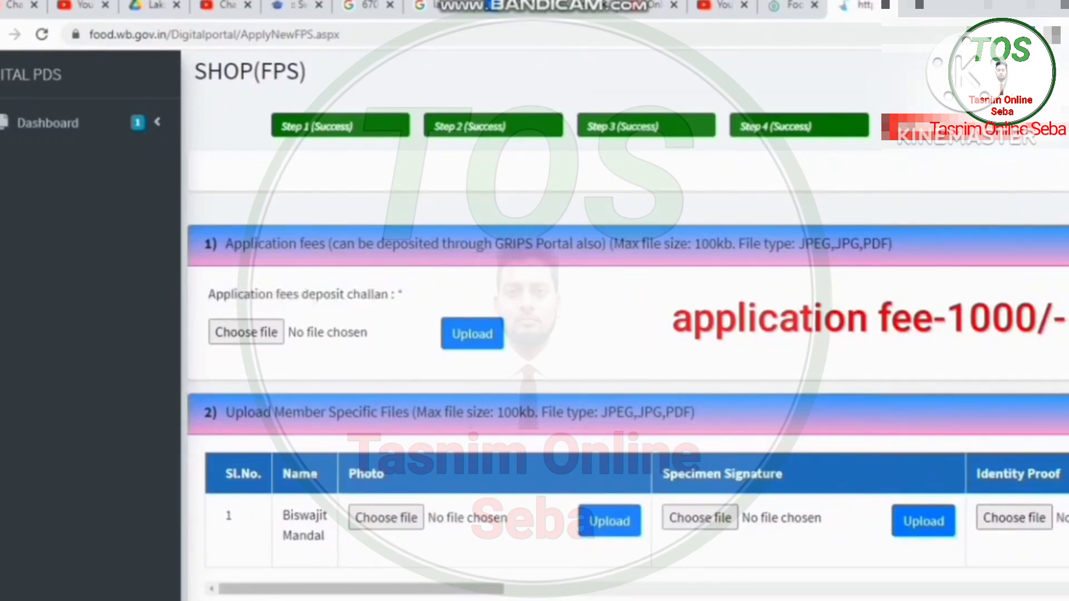
scroll(628, 334, "down", 3)
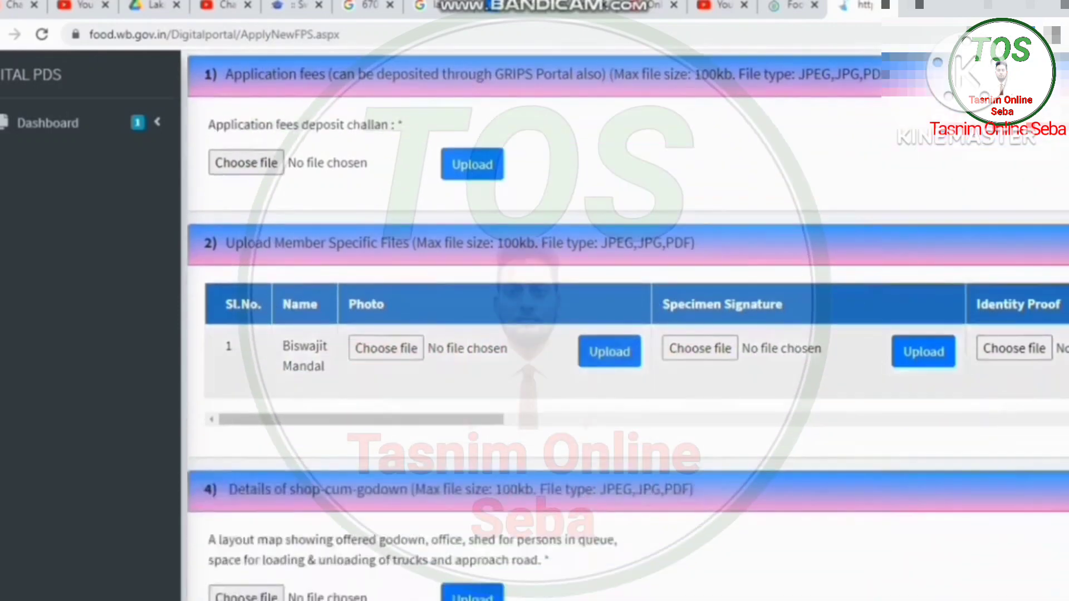
scroll(628, 334, "down", 1)
left_click_drag(283, 261, 325, 282)
left_click_drag(356, 335, 571, 335)
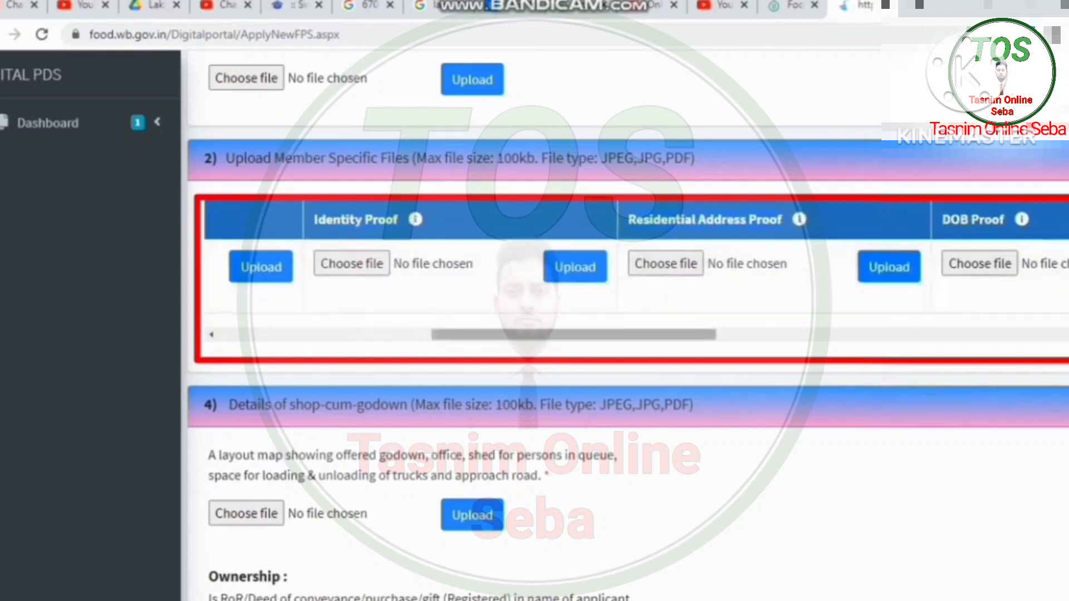
left_click_drag(574, 335, 715, 334)
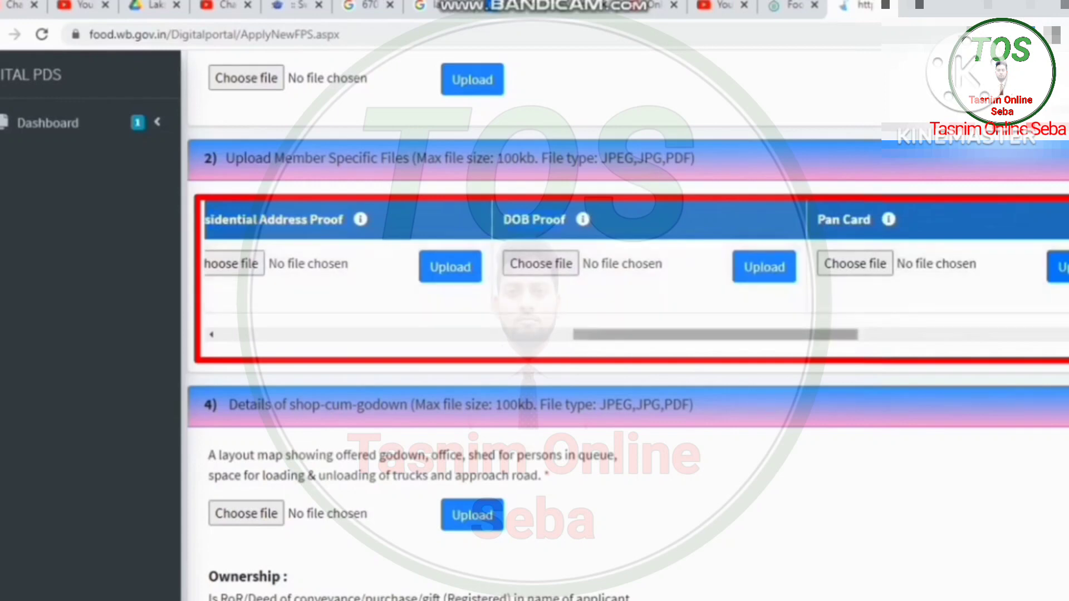
left_click_drag(715, 334, 826, 335)
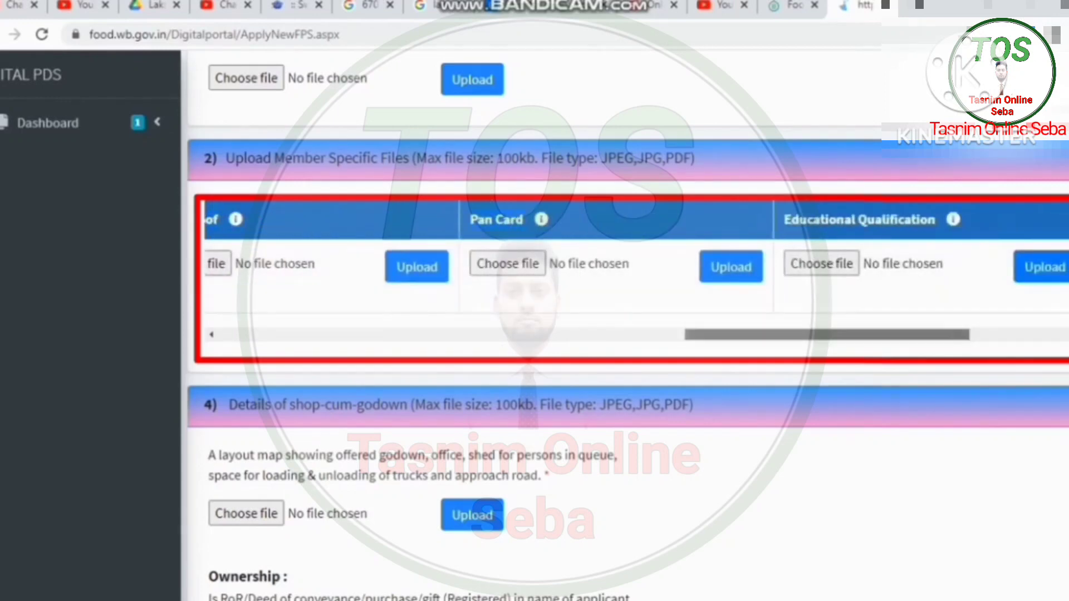
left_click_drag(826, 335, 917, 334)
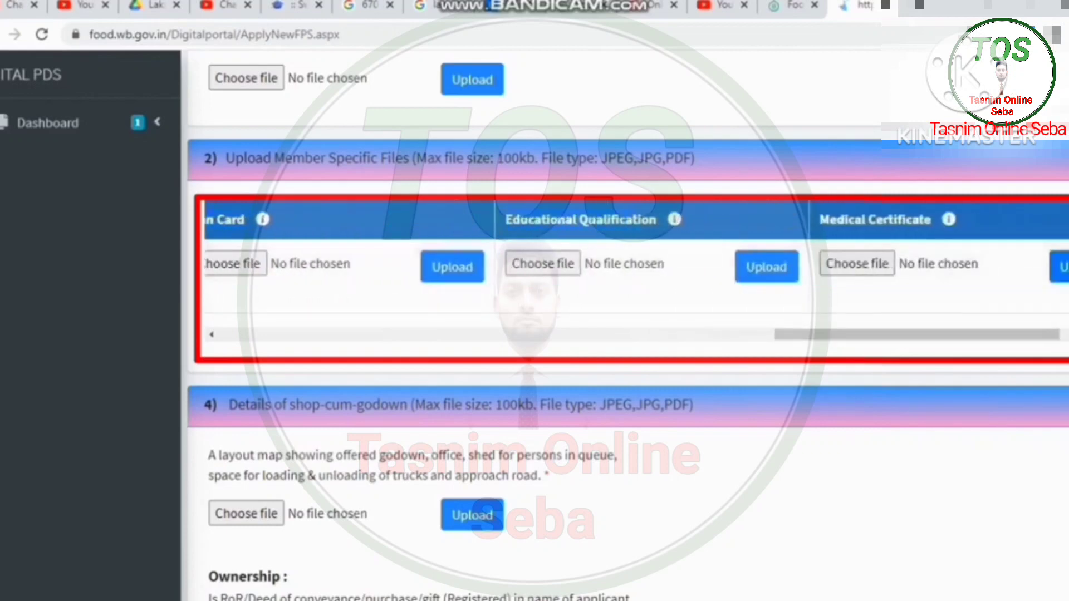
left_click_drag(918, 335, 932, 335)
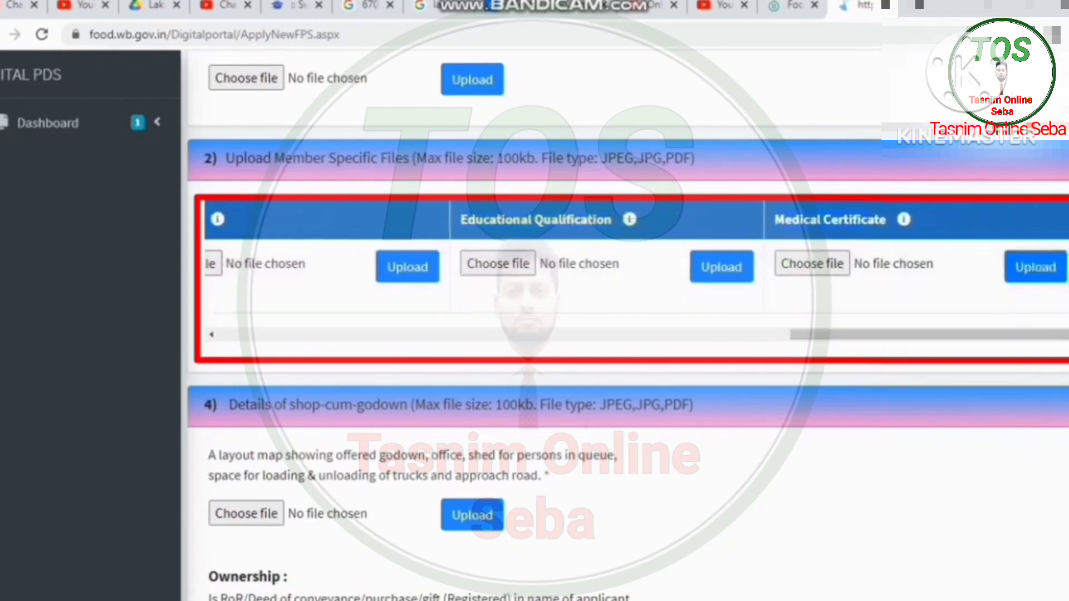
left_click_drag(932, 335, 361, 335)
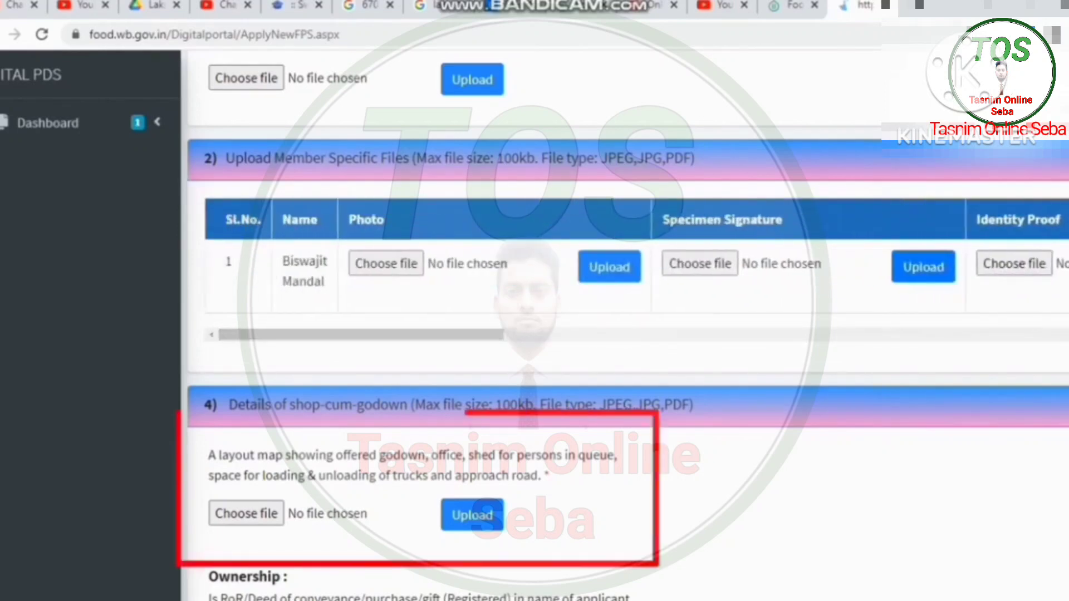
scroll(624, 326, "down", 3)
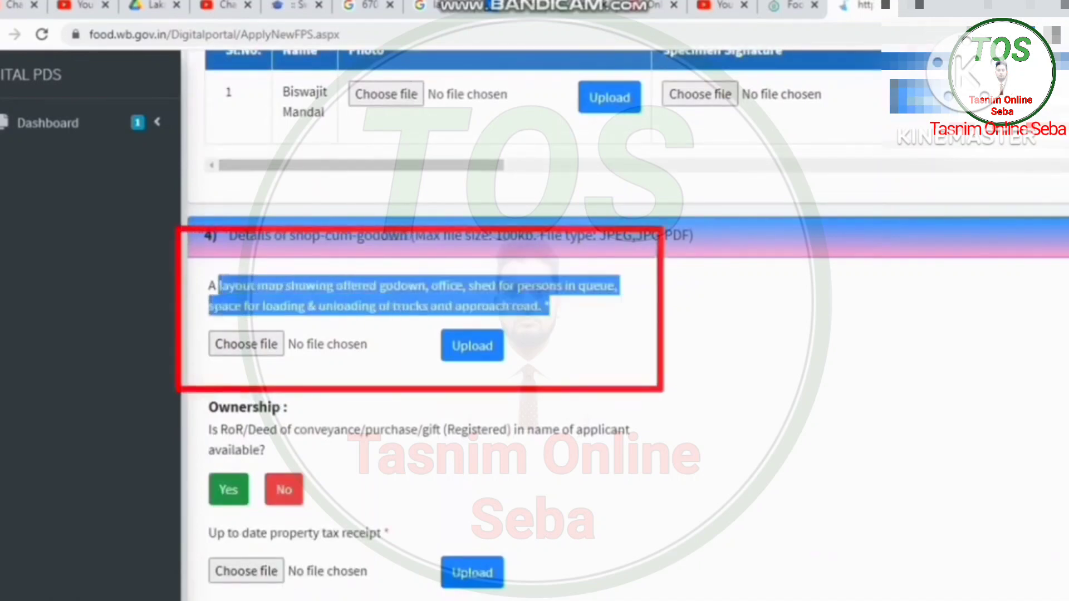
scroll(659, 199, "down", 2)
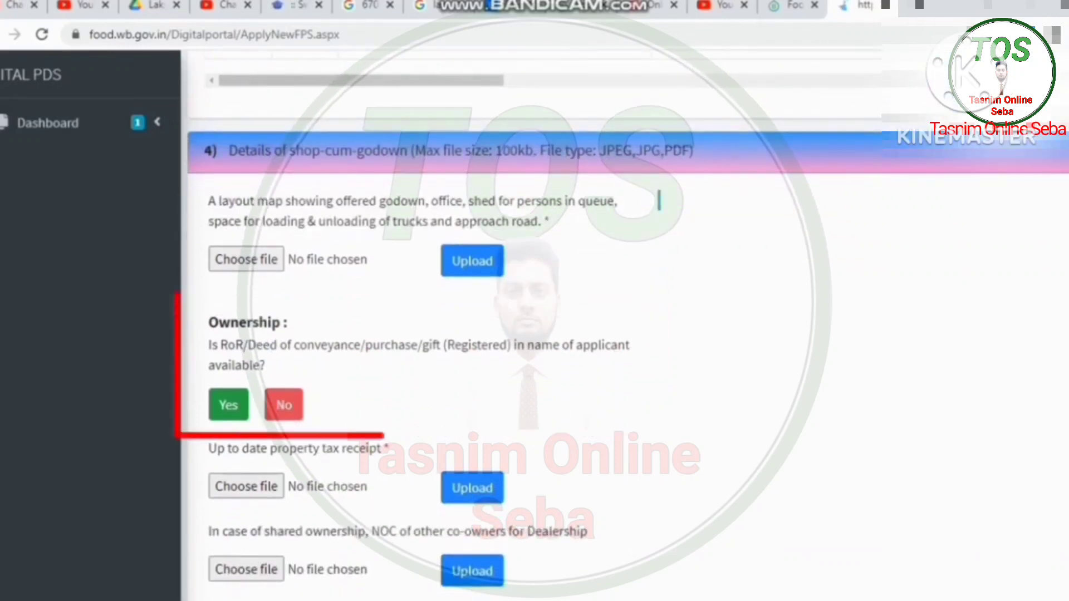
scroll(628, 327, "down", 2)
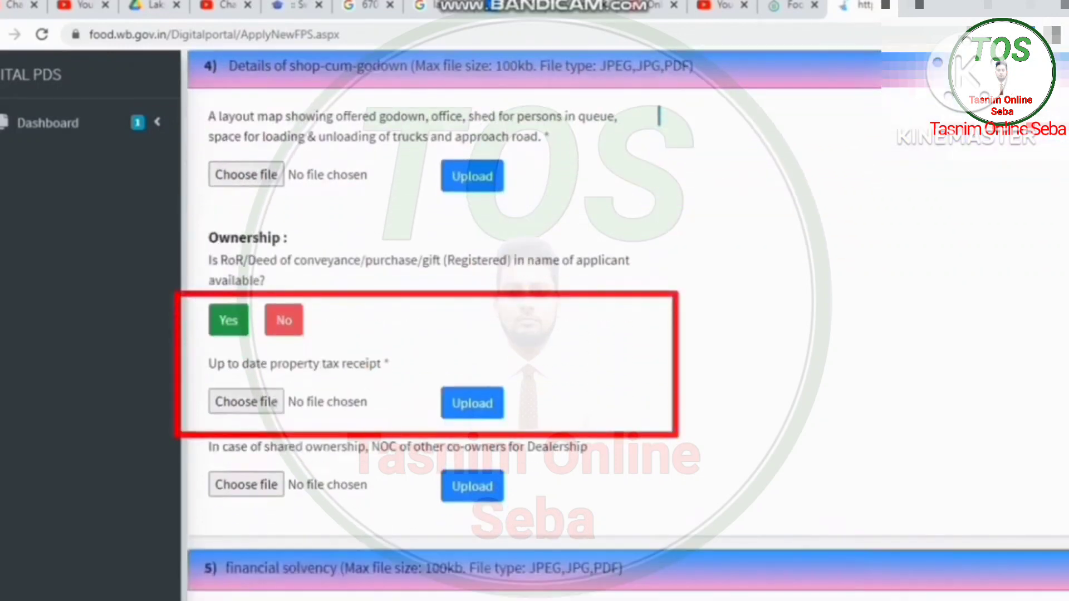
left_click_drag(260, 280, 209, 260)
left_click(210, 262)
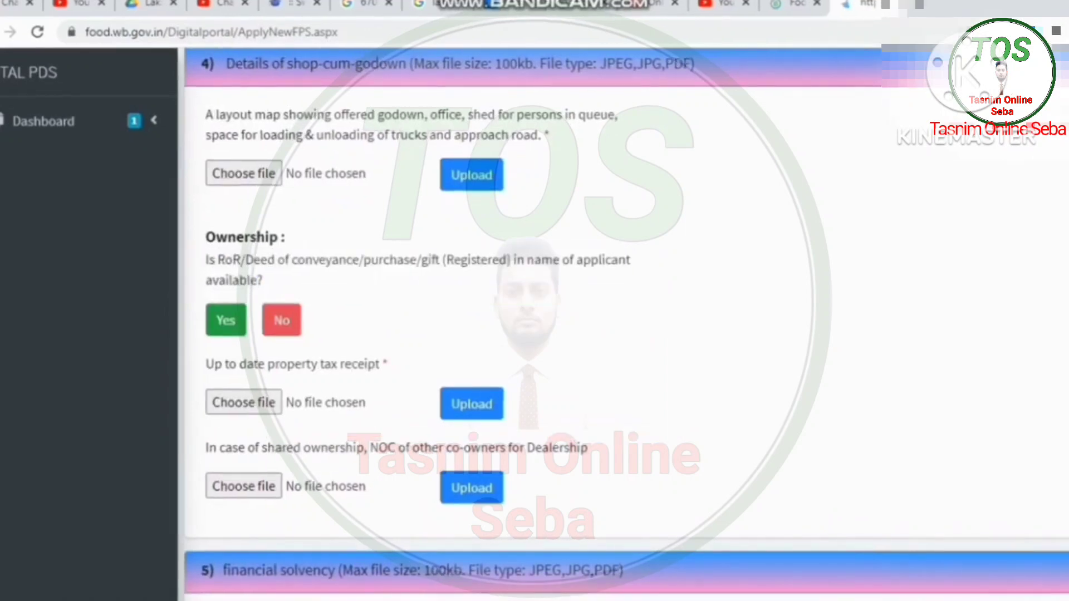
mouse_move(261, 280)
left_mouse_down()
mouse_move(235, 261)
mouse_move(209, 261)
left_mouse_up()
left_click(209, 262)
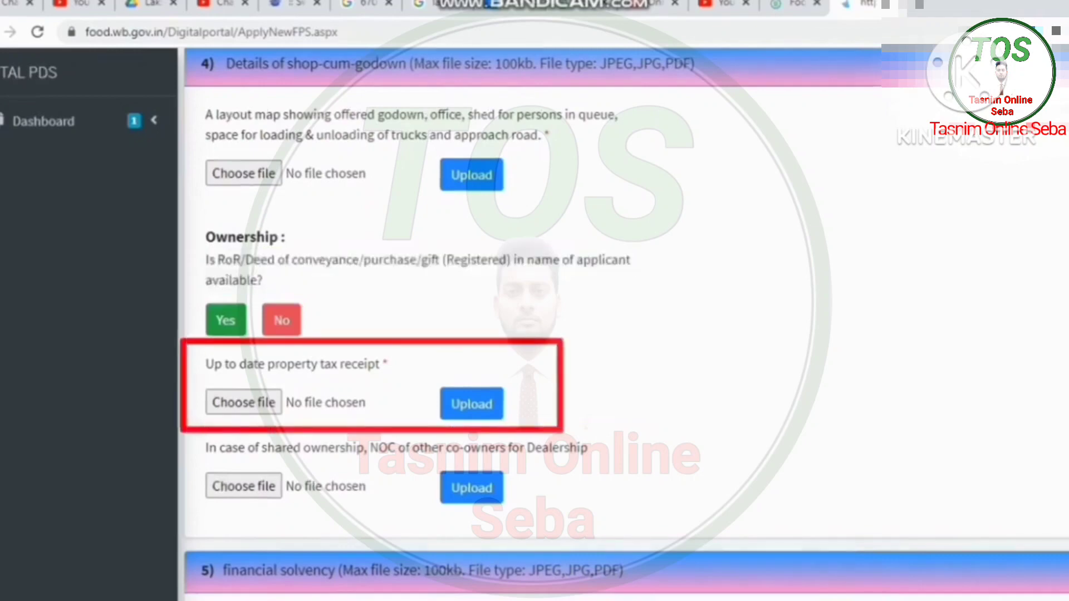
left_click_drag(388, 365, 206, 364)
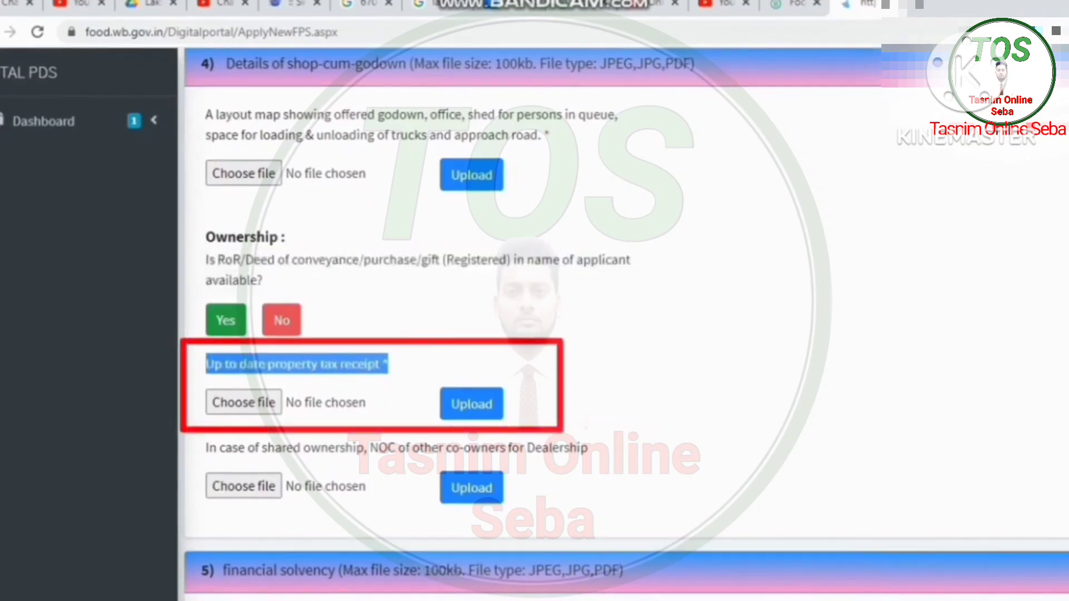
left_click(209, 366)
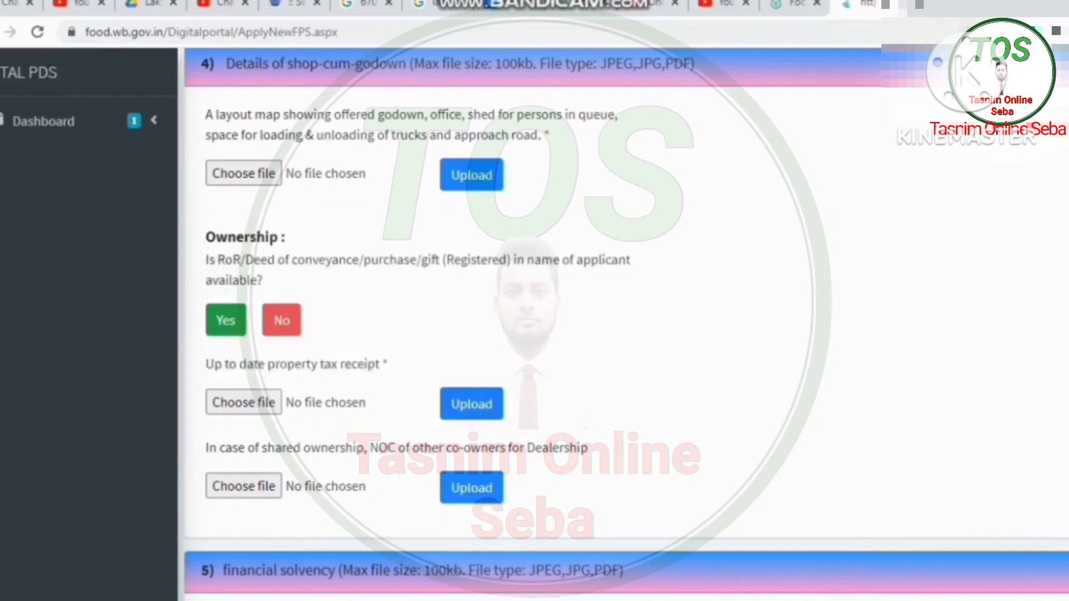
scroll(627, 323, "down", 3)
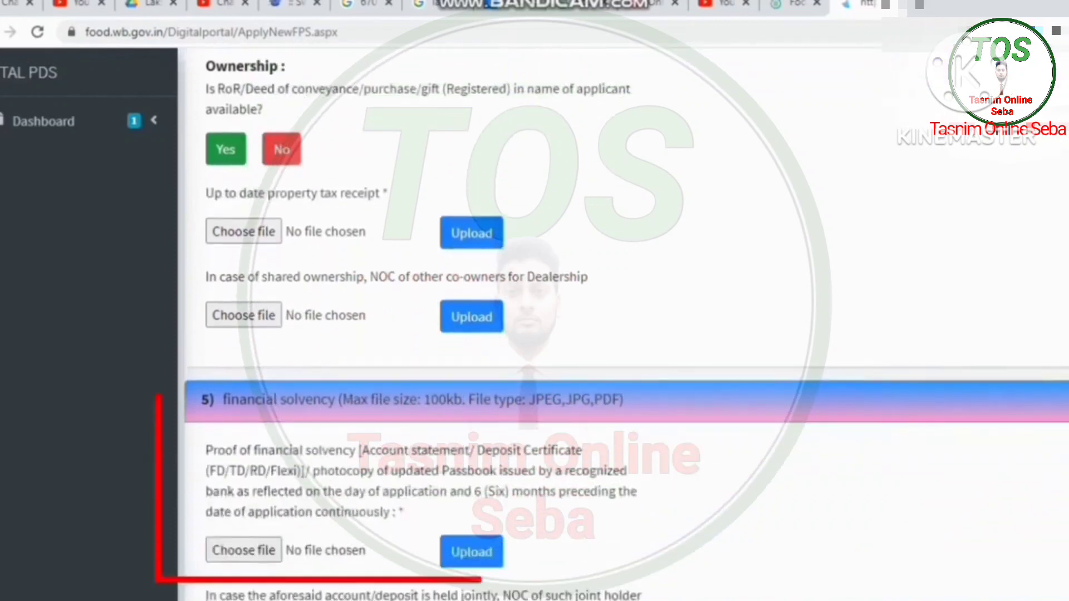
scroll(627, 323, "down", 5)
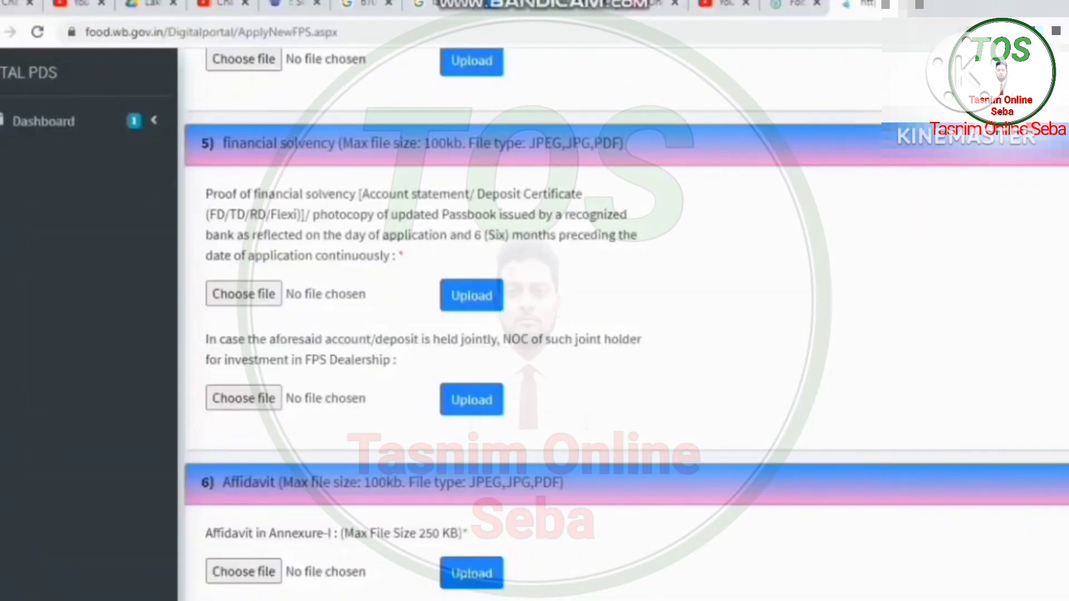
left_click_drag(398, 256, 213, 194)
left_click(300, 216)
scroll(626, 323, "down", 2)
scroll(627, 323, "down", 5)
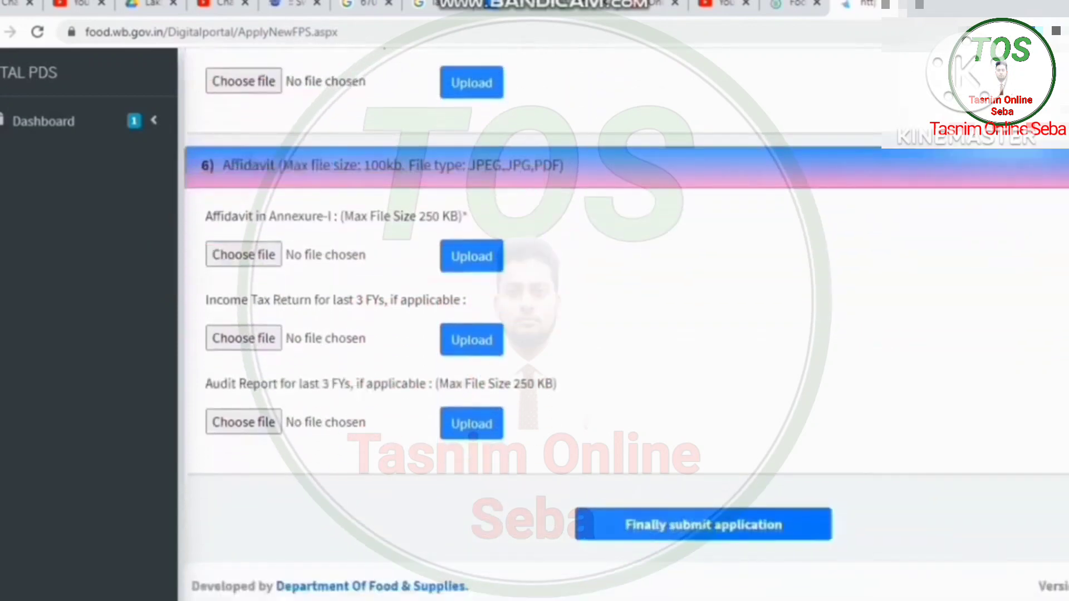
left_click_drag(206, 216, 467, 216)
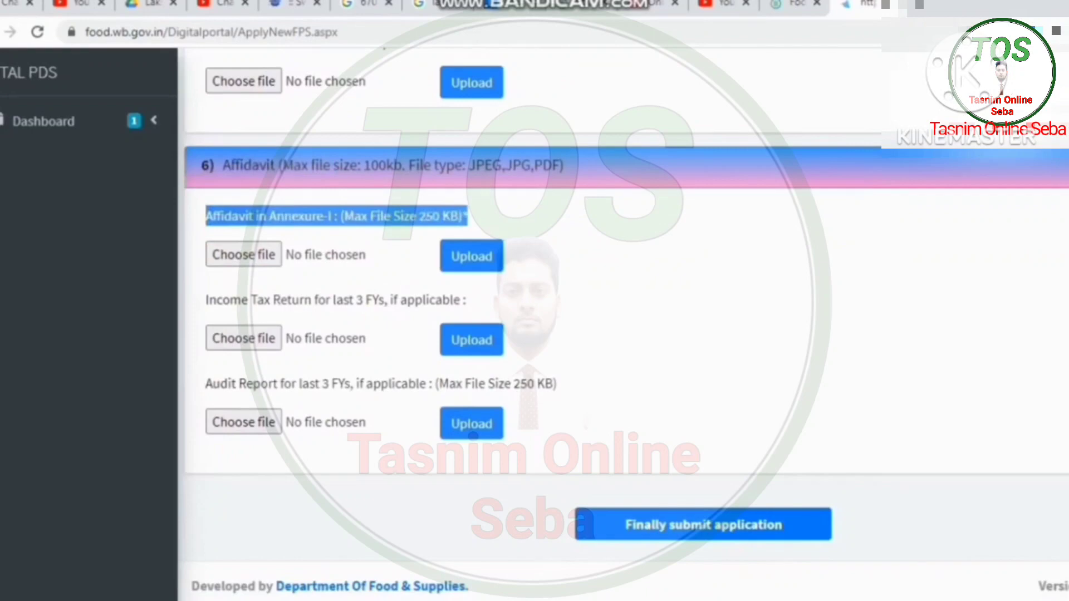
left_click(585, 422)
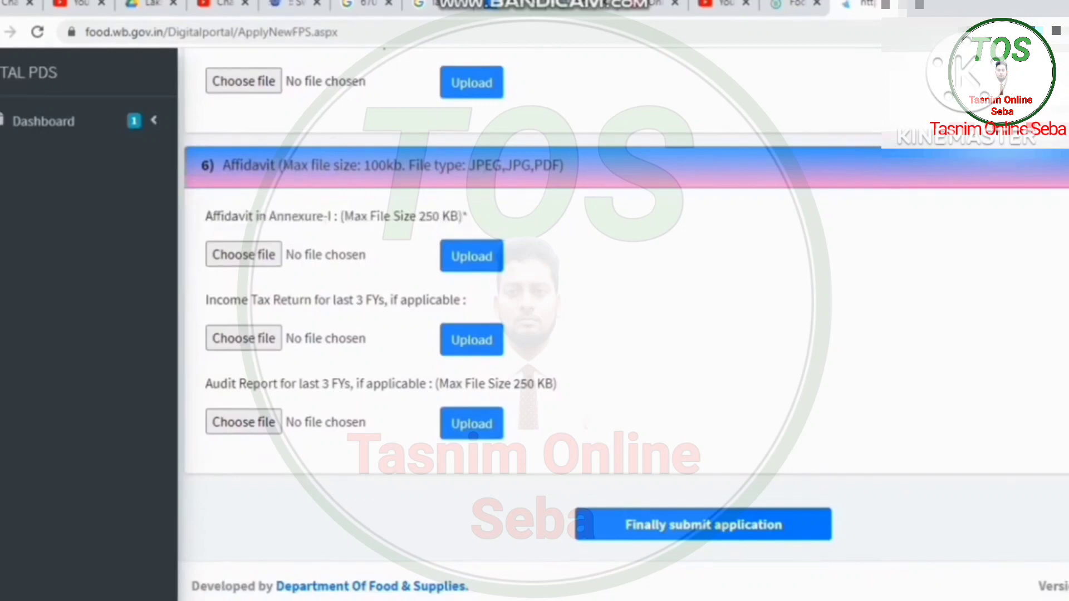
scroll(627, 323, "up", 10)
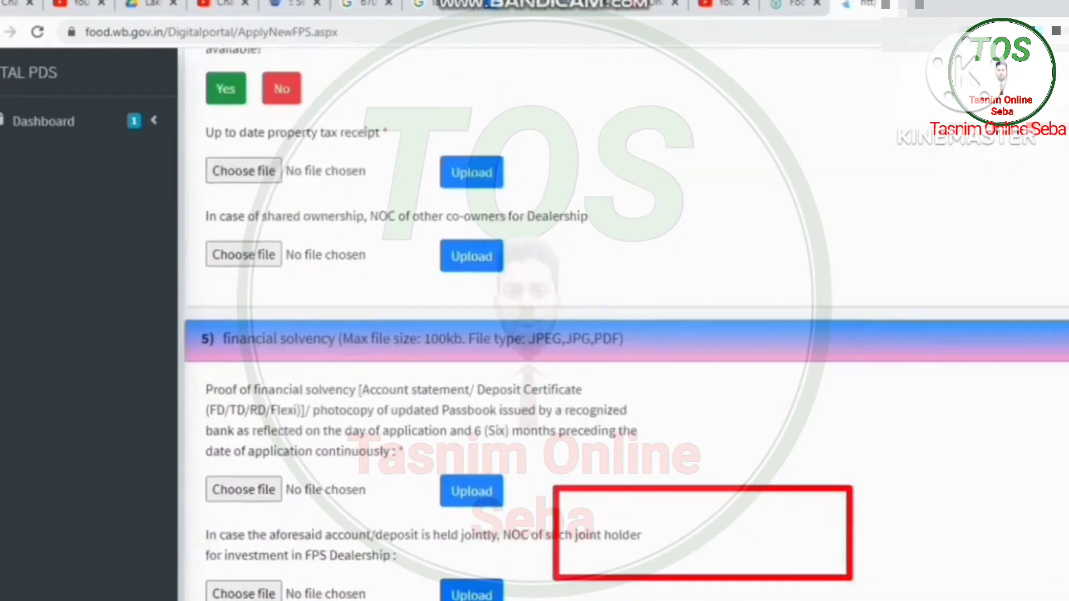
scroll(626, 323, "down", 9)
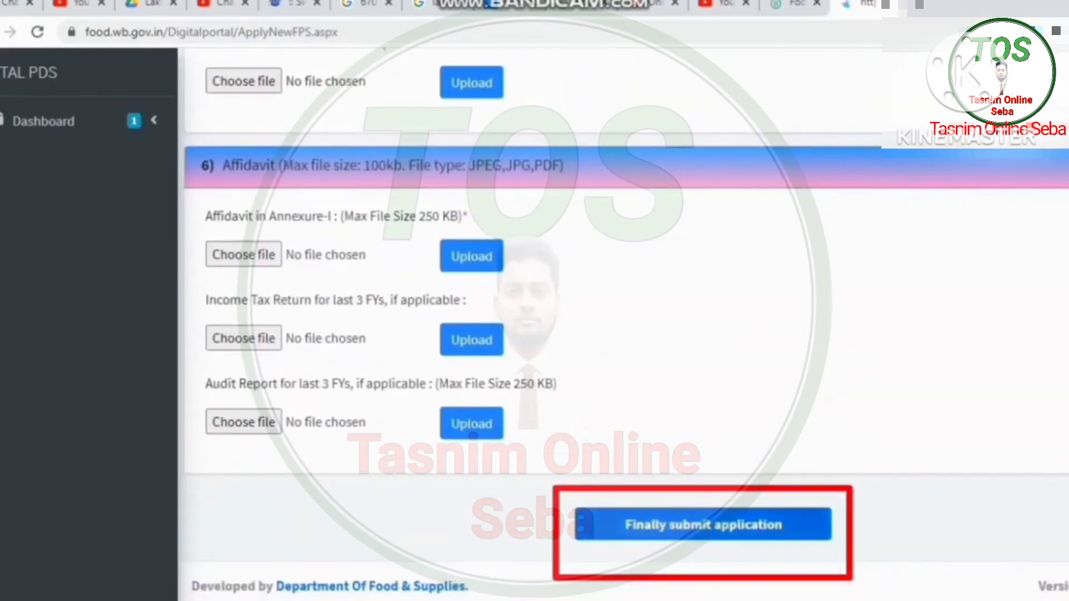